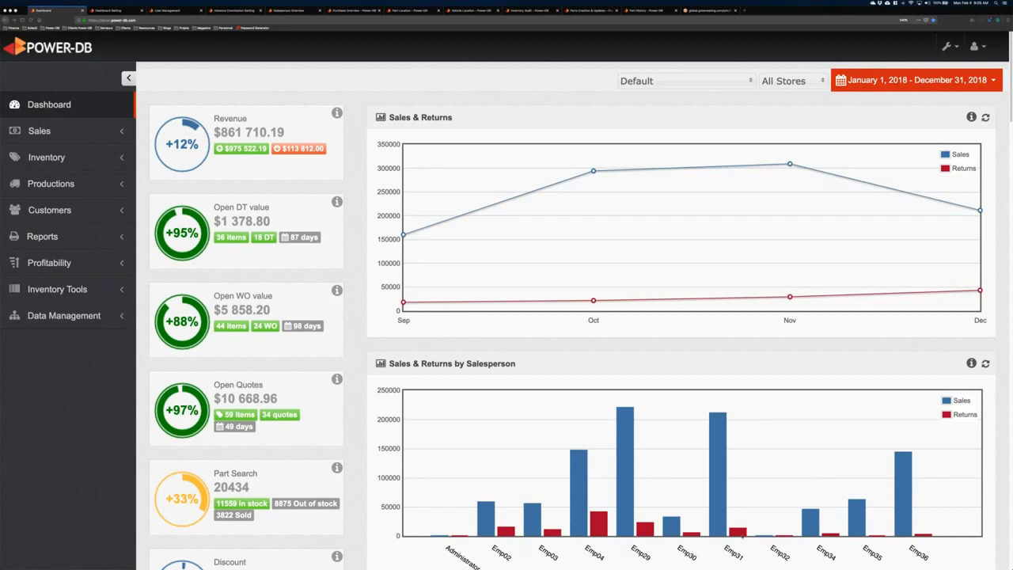
- Look through the dashboard's sales, customer creation, inventory and parts revenue charts
click(363, 157)
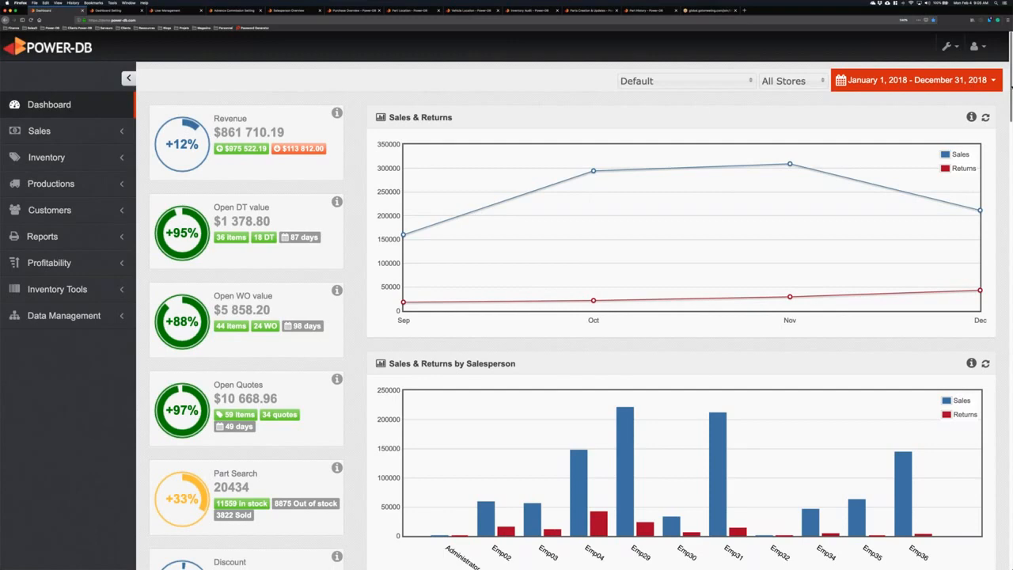
scroll(1009, 126, down, 10)
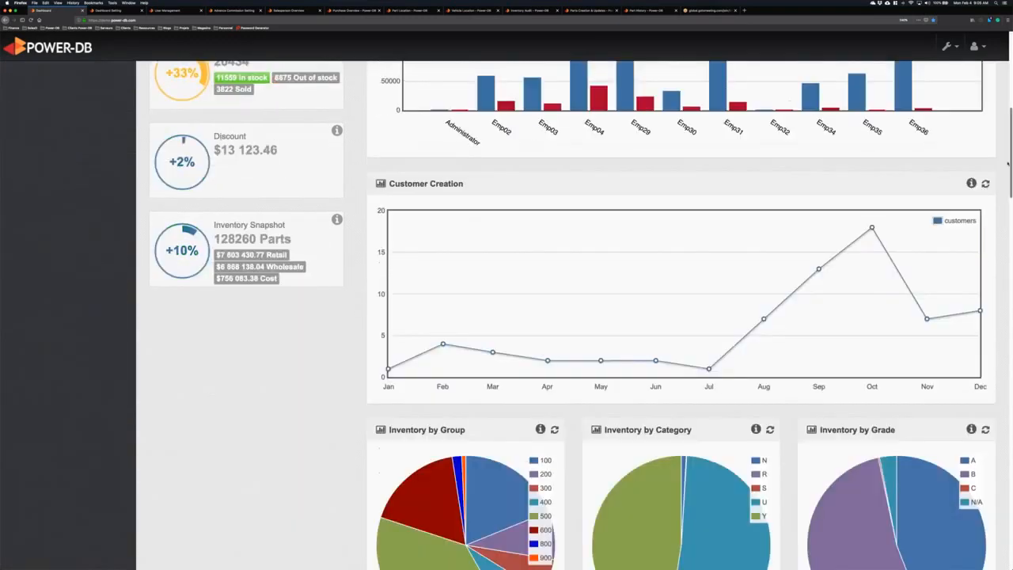
scroll(1007, 164, down, 1)
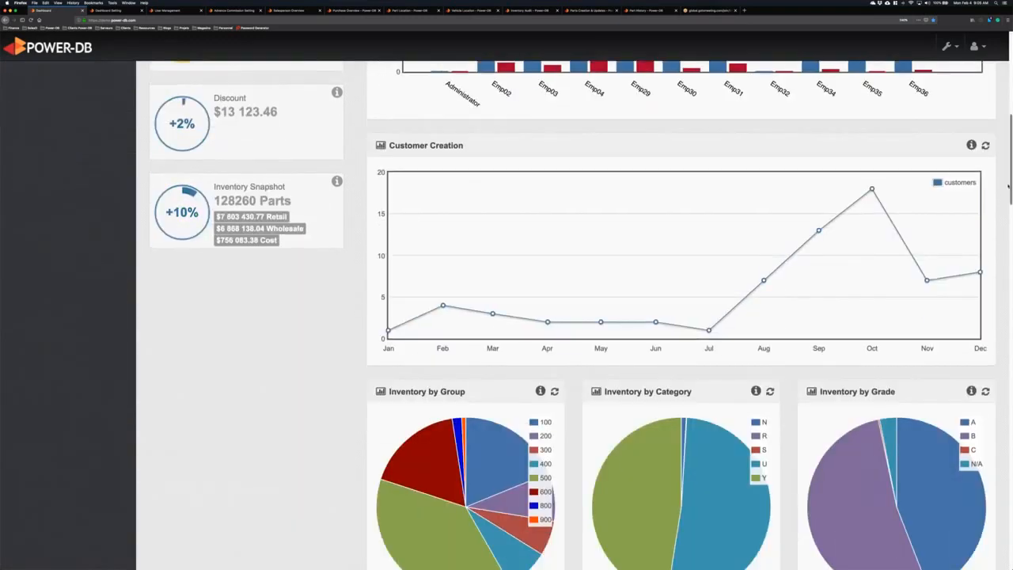
drag(1008, 187, 1008, 230)
scroll(1008, 230, down, 1)
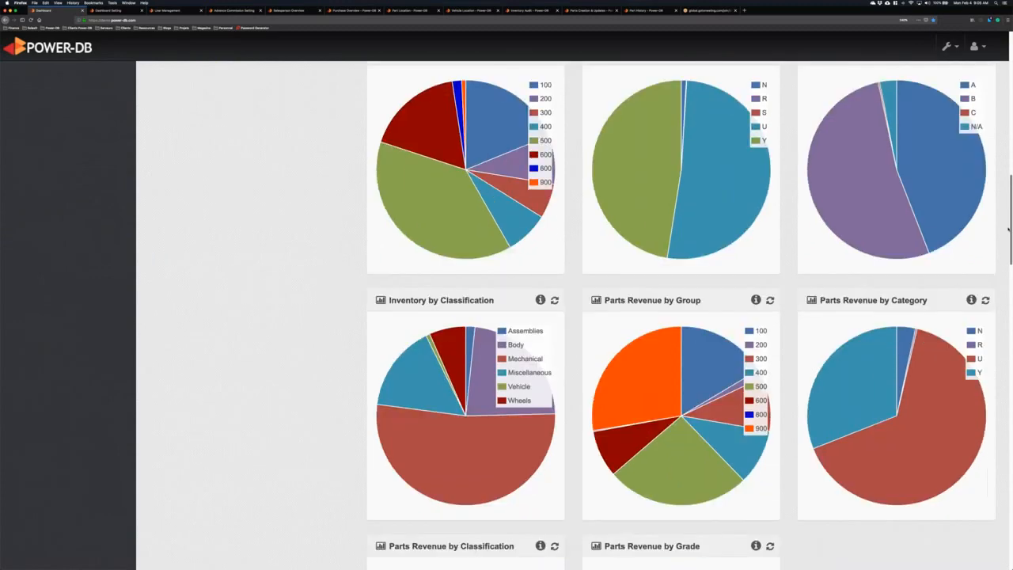
drag(1009, 230, 1003, 70)
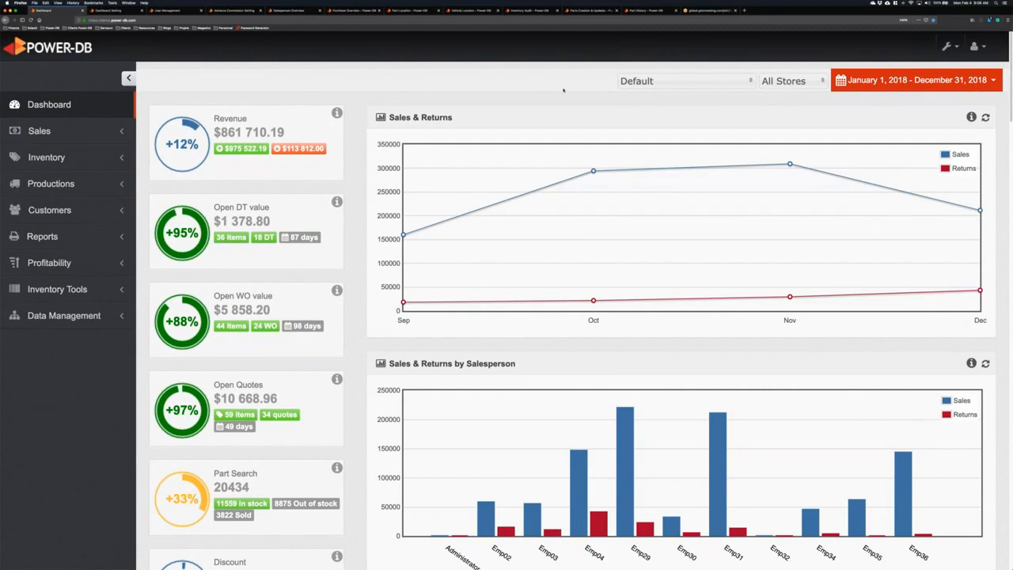
- Display the Dashboard 1.18 layout and return to the Default dashboard
click(676, 83)
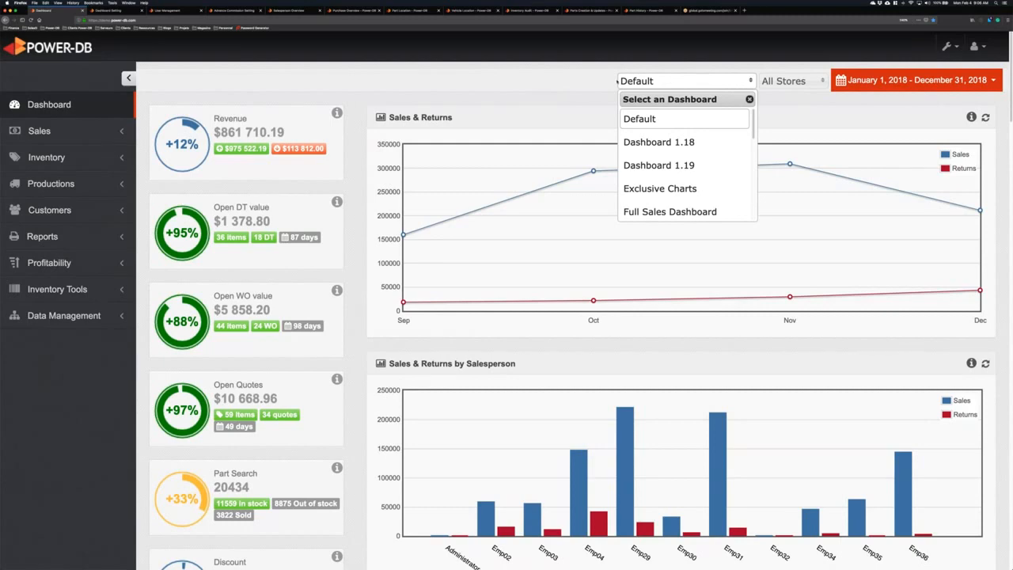
scroll(754, 119, down, 8)
scroll(754, 171, up, 8)
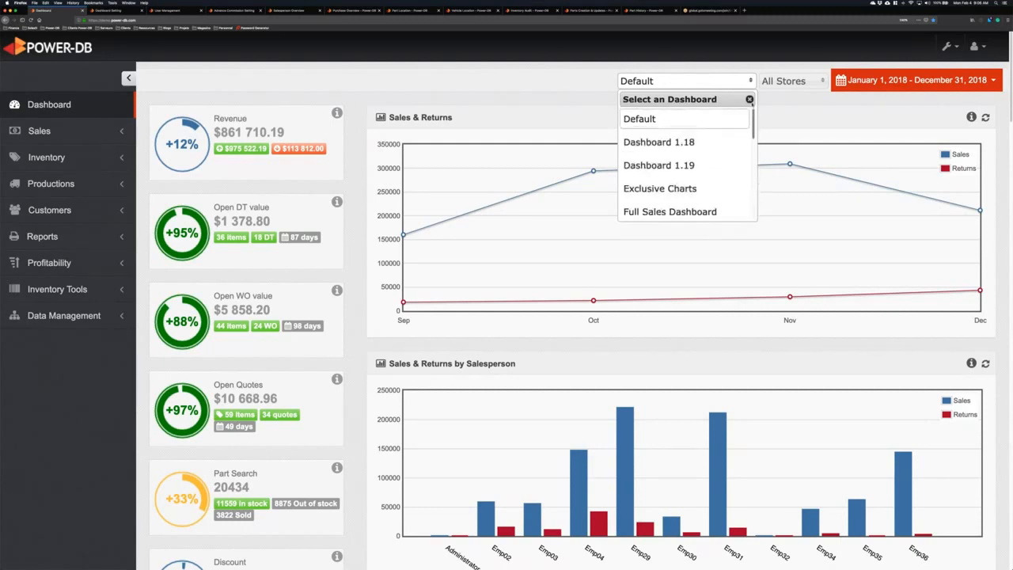
click(679, 144)
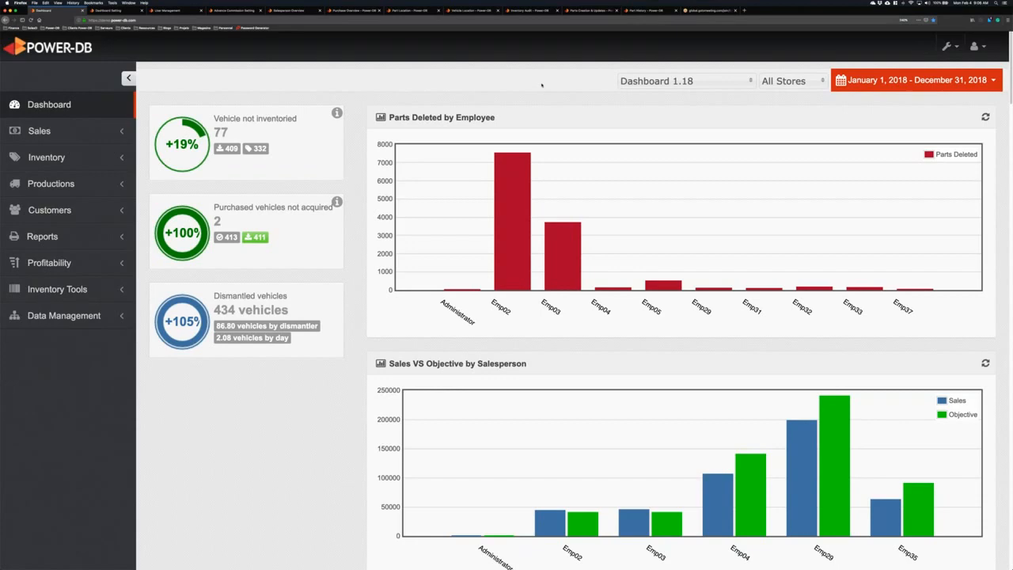
click(677, 82)
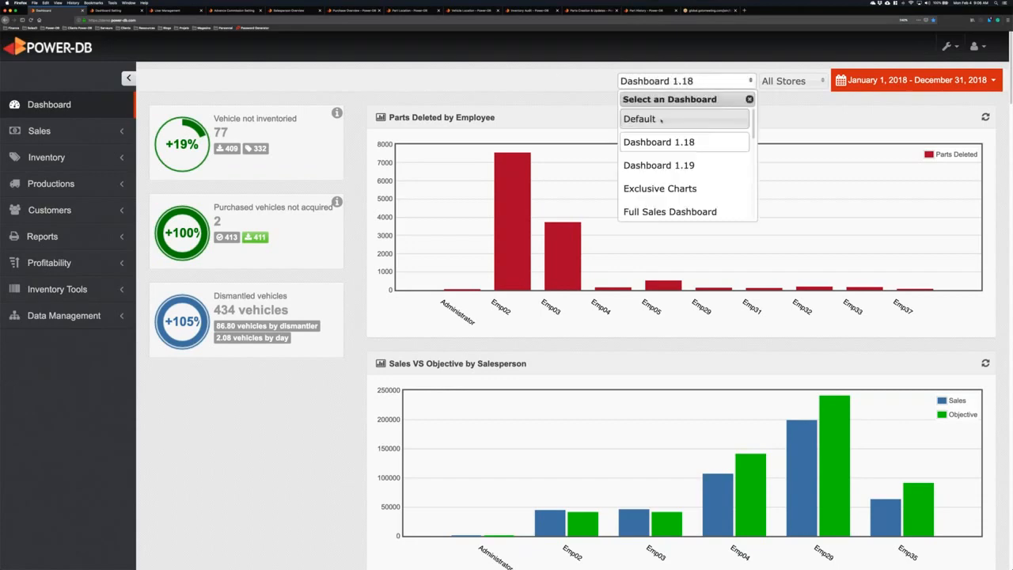
click(641, 118)
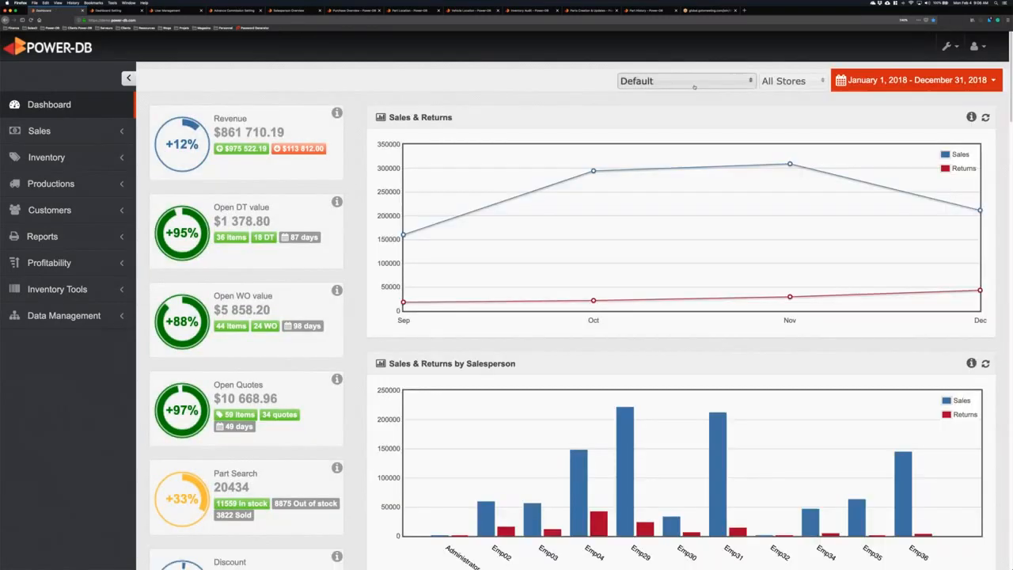
- Filter the Default dashboard to store 1 only by excluding store 2
click(792, 83)
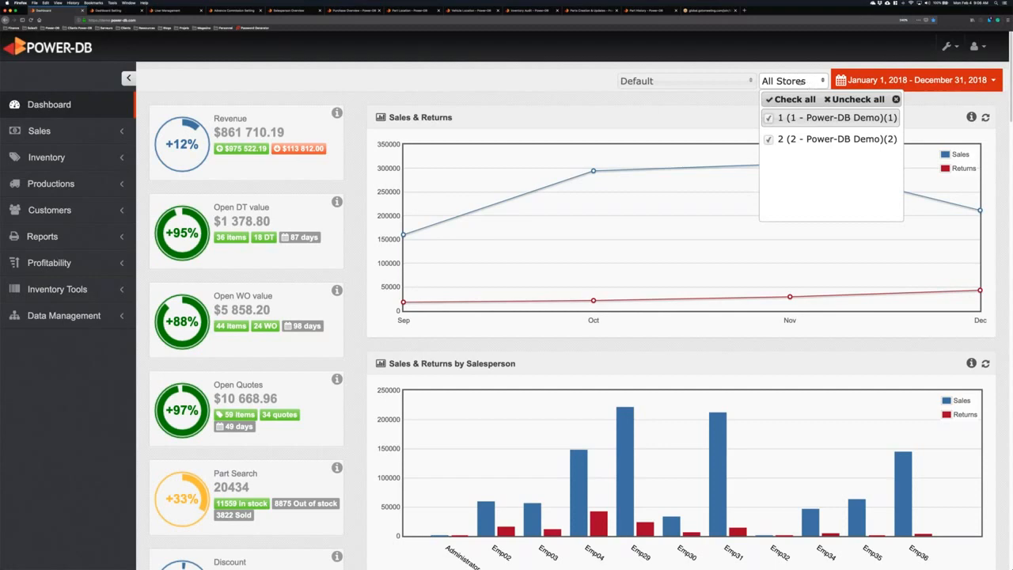
click(769, 140)
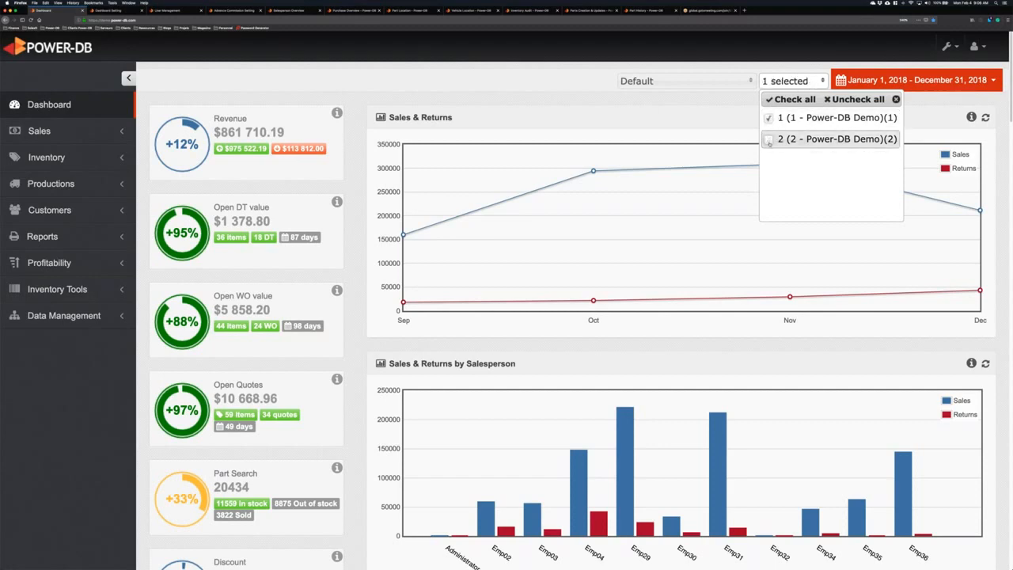
click(713, 99)
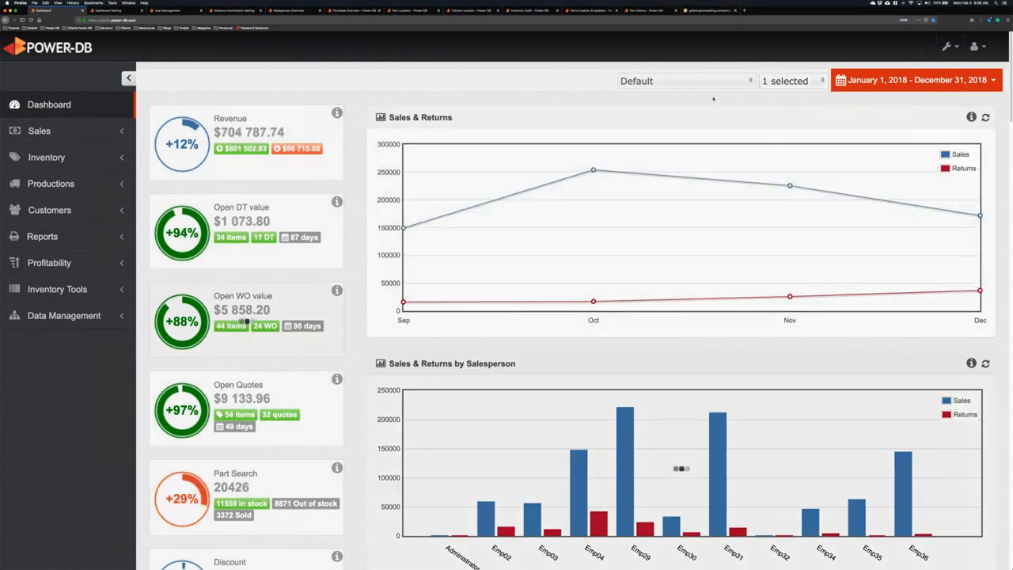
- Switch the dashboard's store filter from store 1 to store 2 only
click(781, 83)
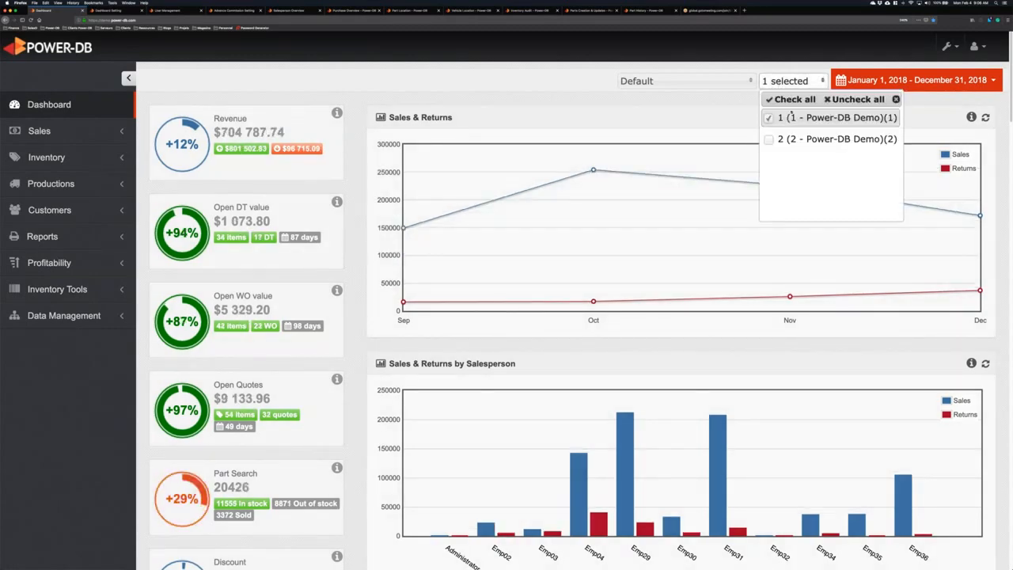
click(776, 119)
click(772, 139)
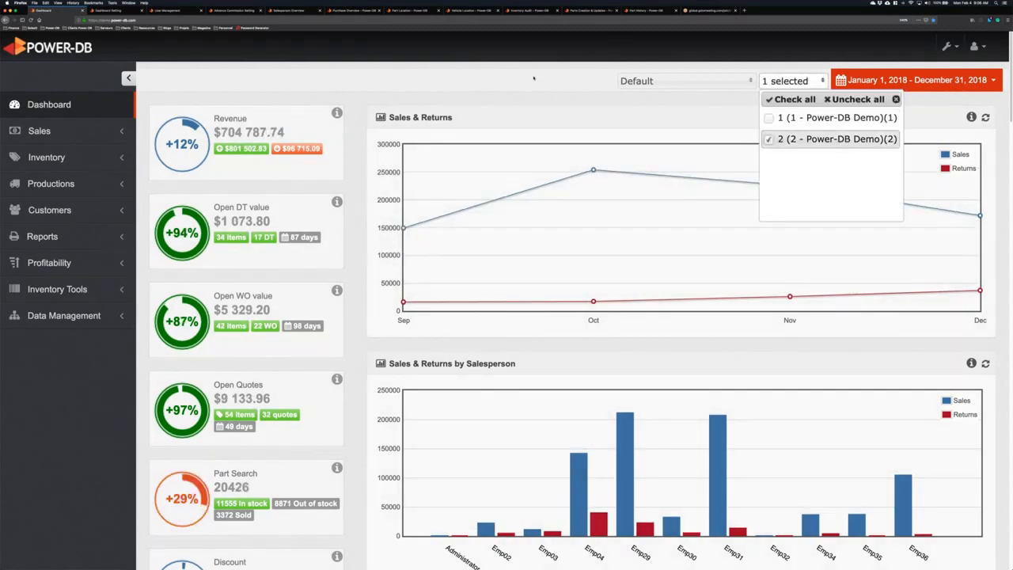
click(555, 99)
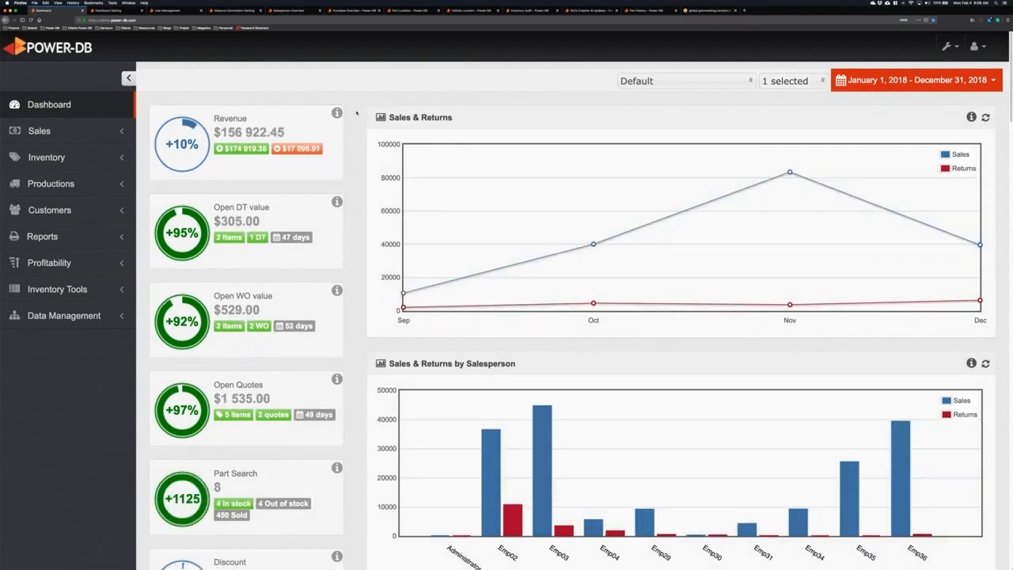
- Include store 1 in the store filter again so the dashboard covers all stores
click(792, 81)
click(768, 118)
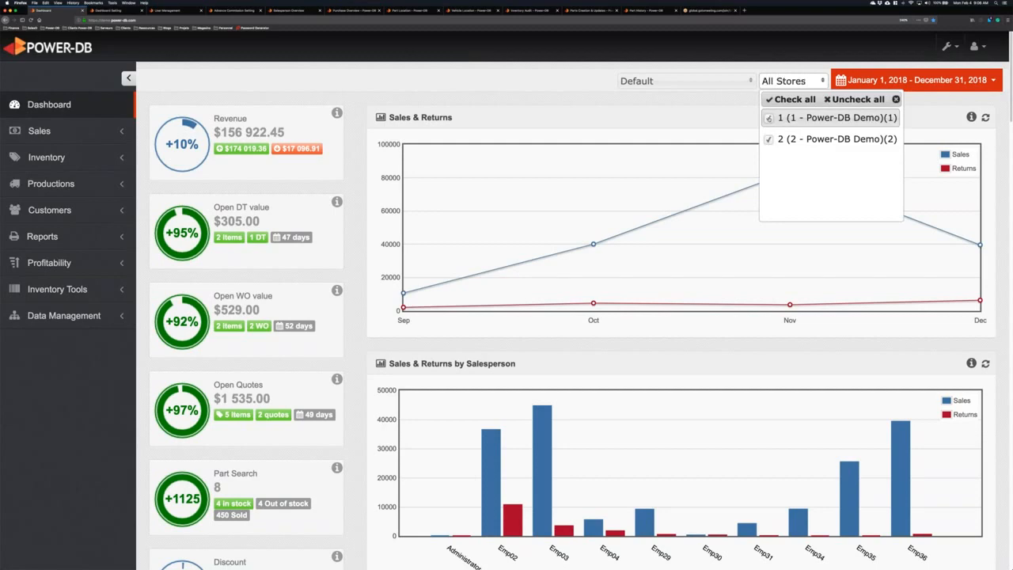
click(723, 93)
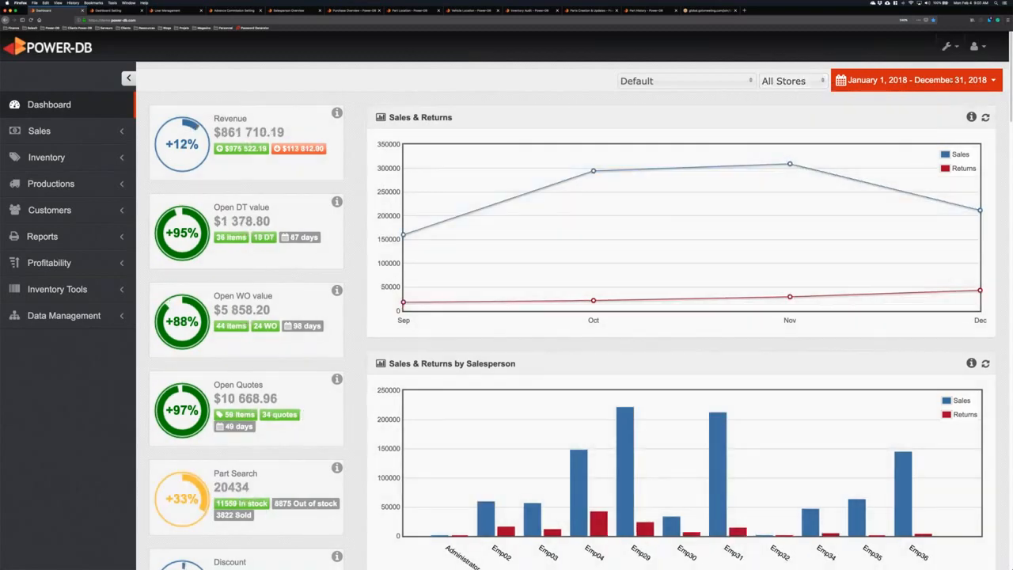
- Show the dashboard figures for Last Month and return the date range to Last Year
click(916, 80)
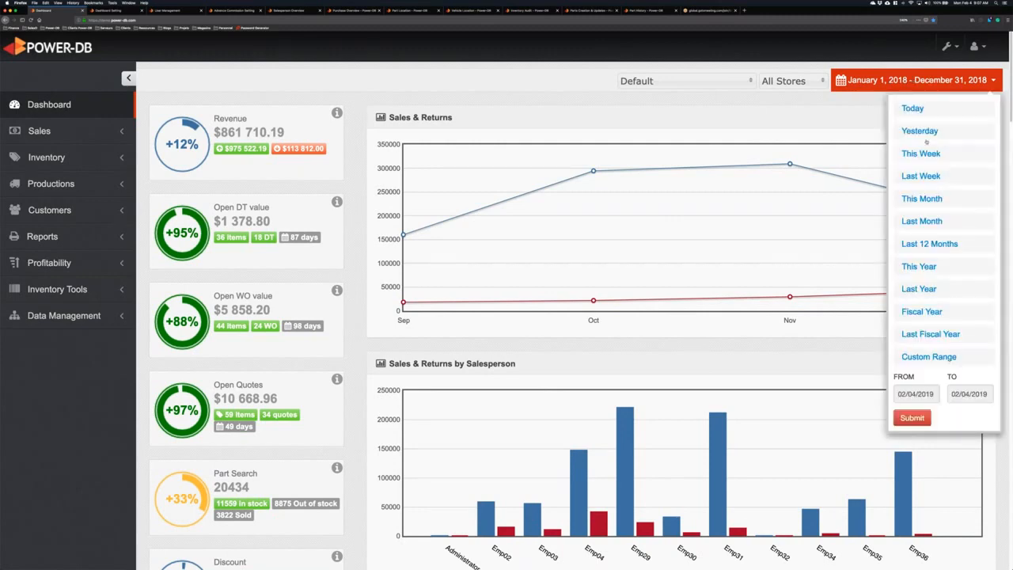
click(922, 226)
click(919, 289)
click(931, 334)
click(913, 109)
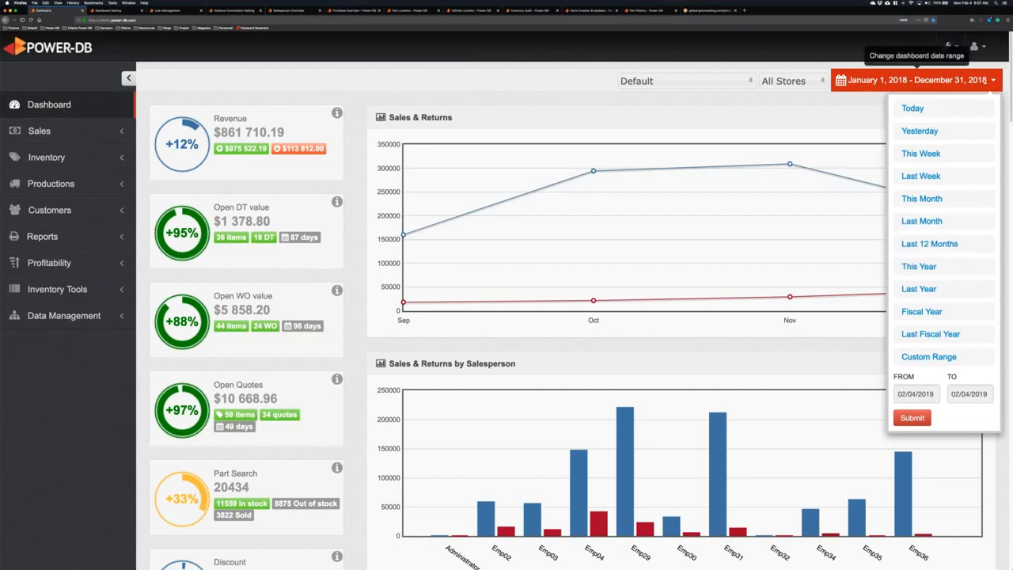
click(952, 222)
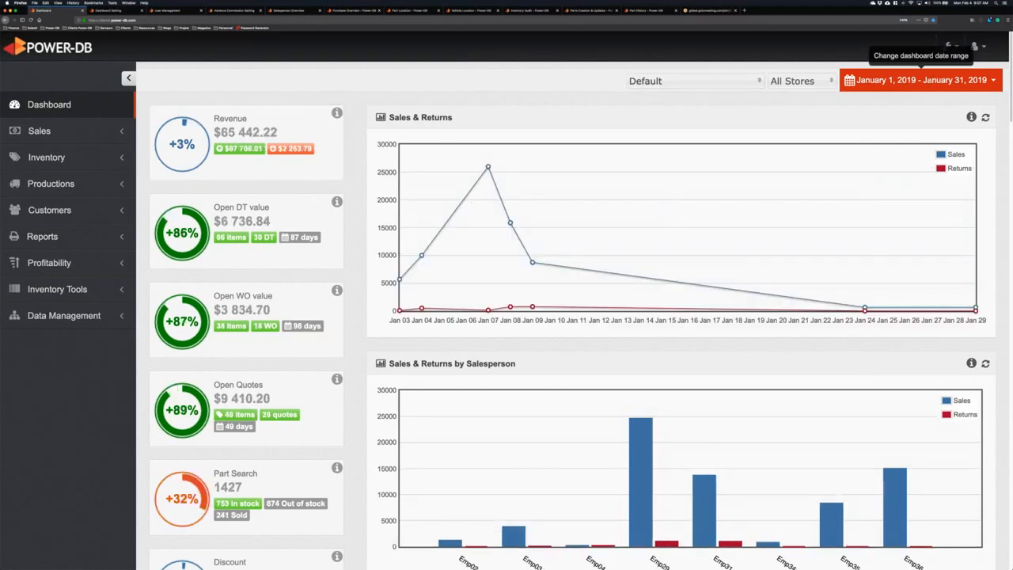
click(921, 80)
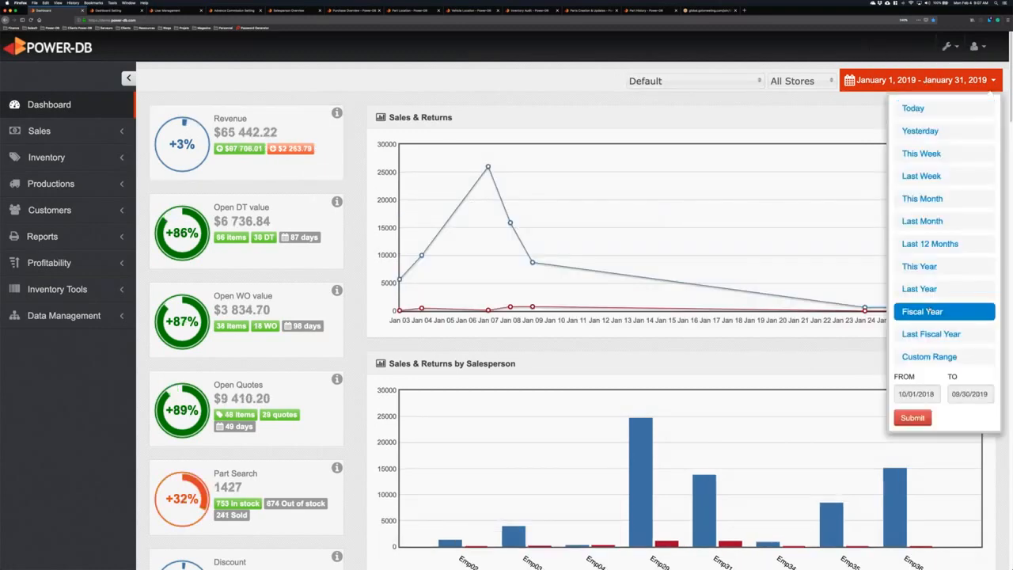
click(930, 289)
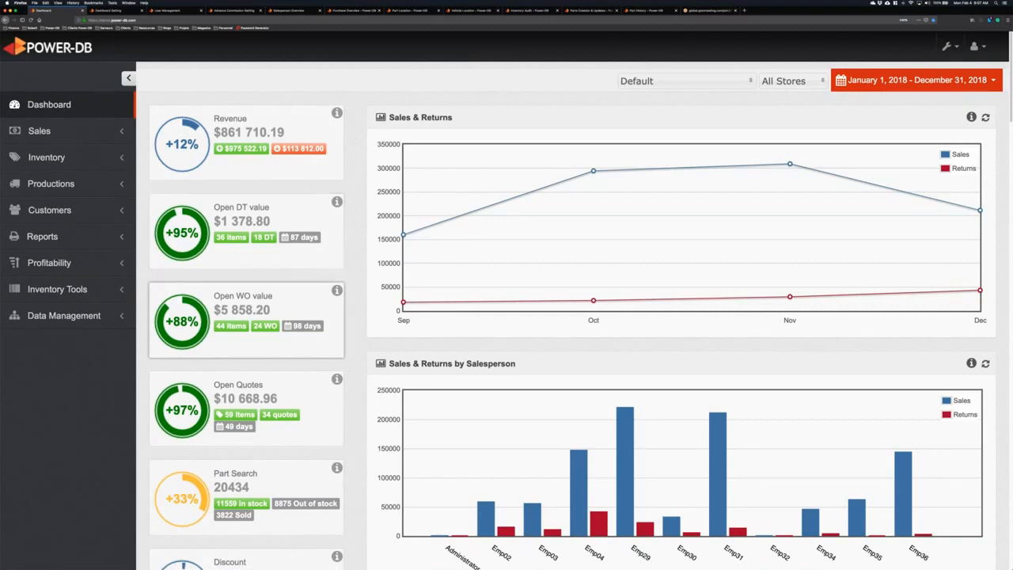
- Open the item list behind the Open WO value and export it, opening the file in Microsoft Excel
mouse_move(223, 329)
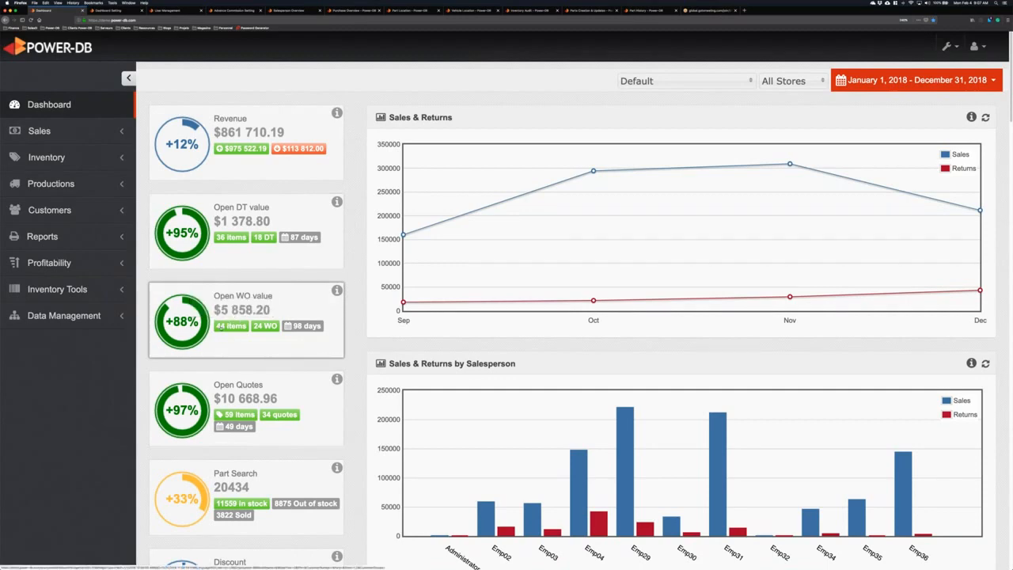
click(228, 326)
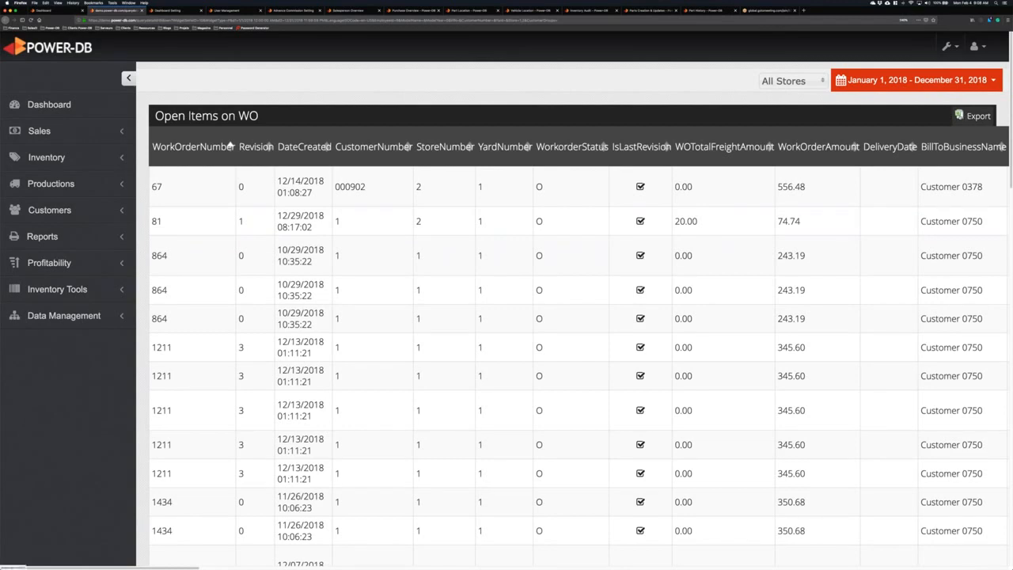
click(972, 117)
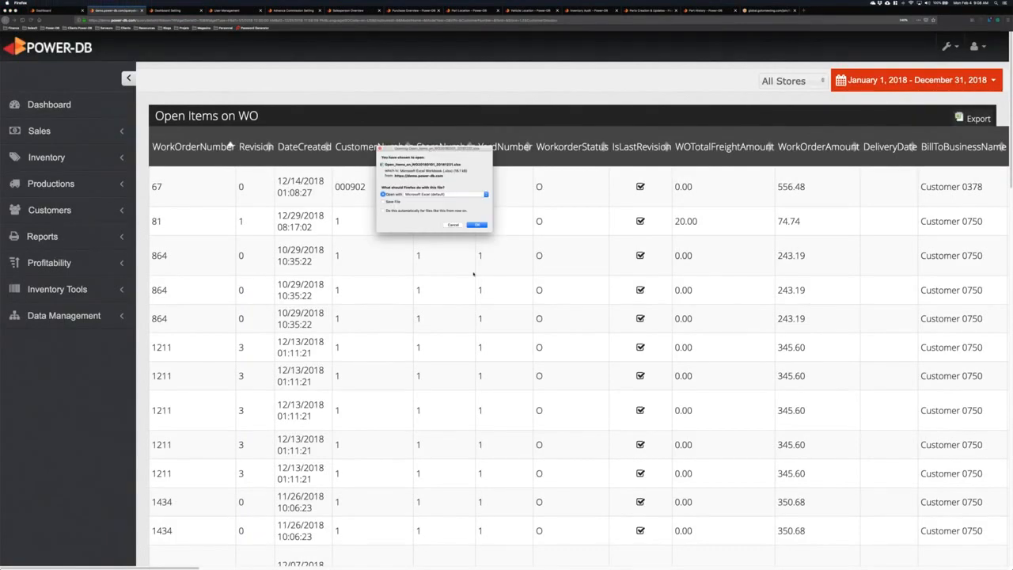
click(477, 225)
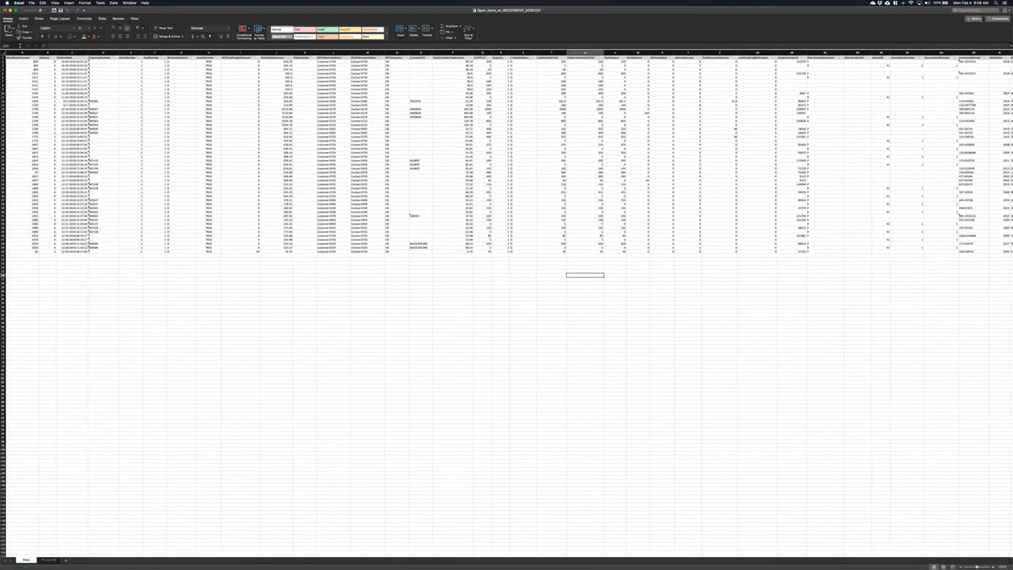
- Close the exported workbook and the Open Items on WO list to return to the dashboard in Firefox
key(super+w)
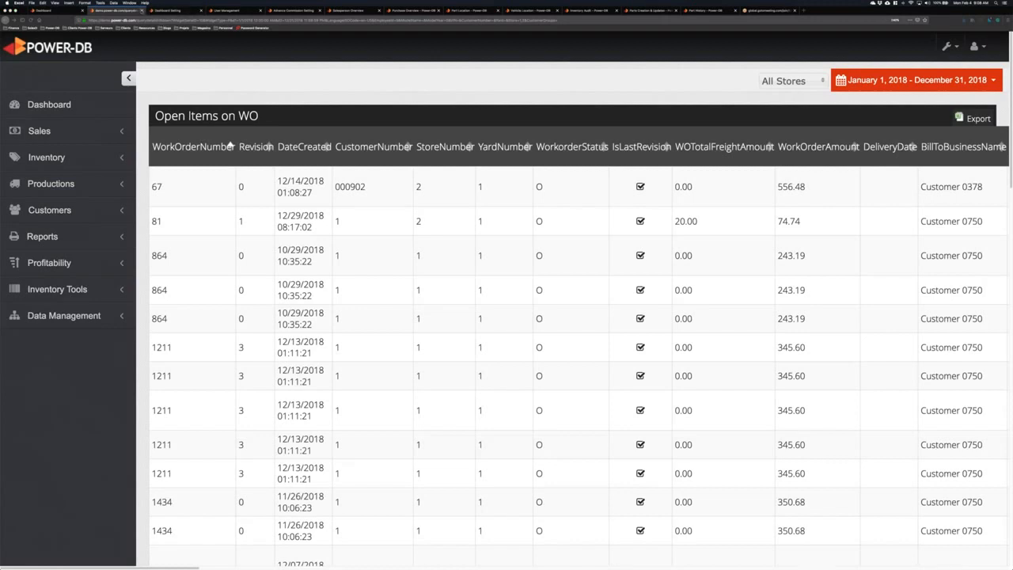
click(142, 10)
key(super+w)
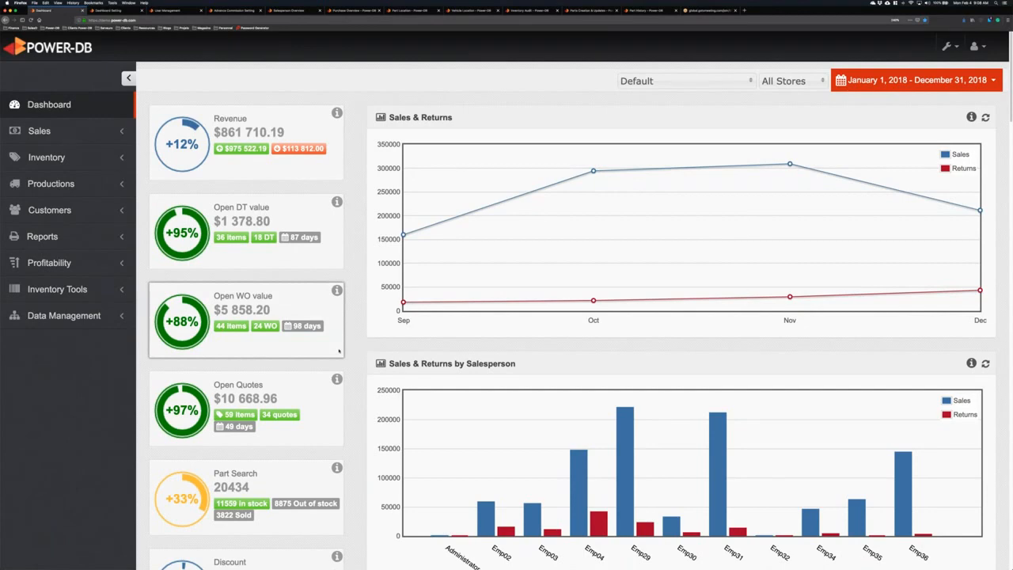
- Open the parts list behind the Inventory Snapshot total, look through its rows and close it again
scroll(338, 350, down, 1)
scroll(357, 350, down, 3)
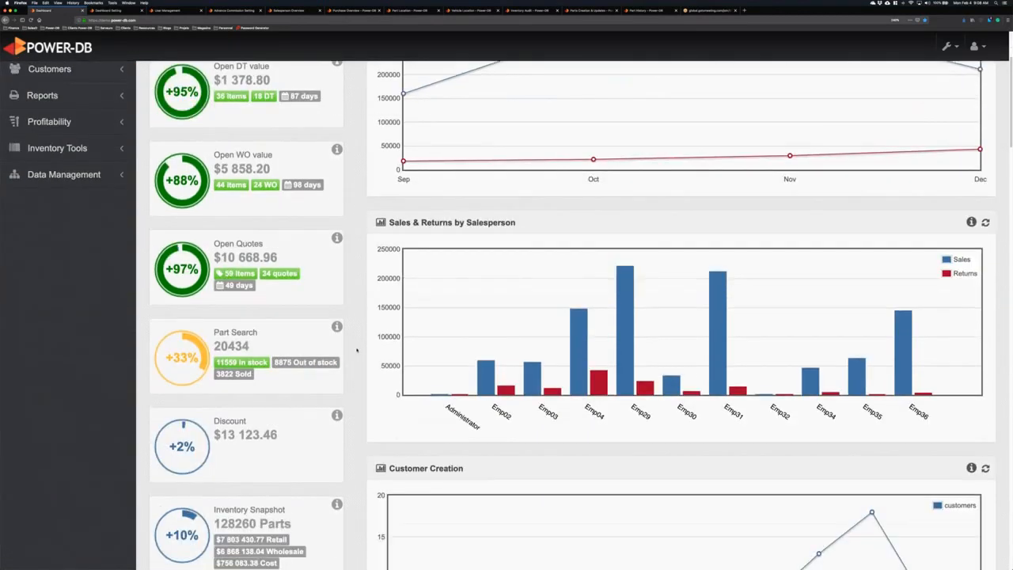
scroll(357, 349, down, 6)
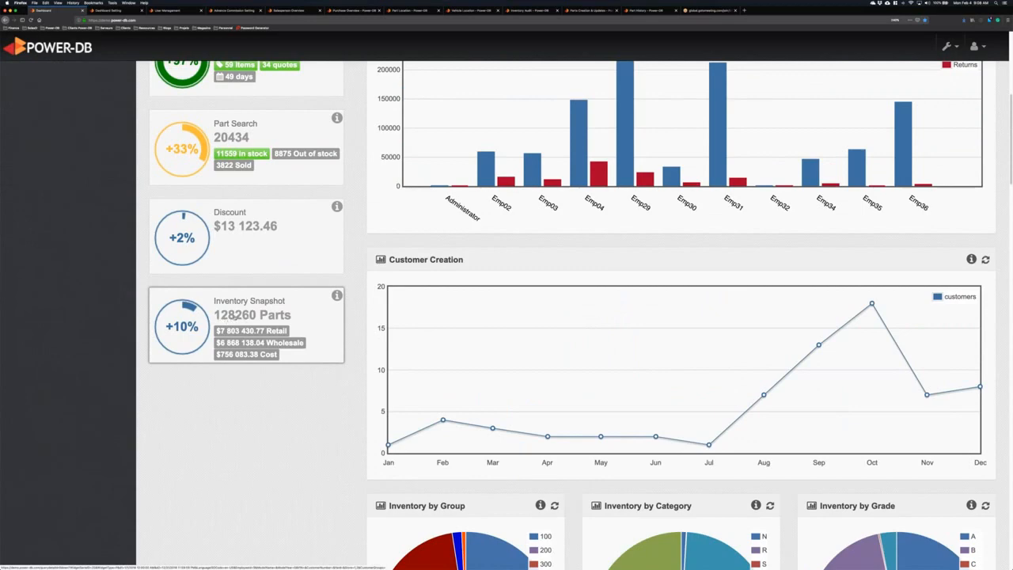
click(236, 316)
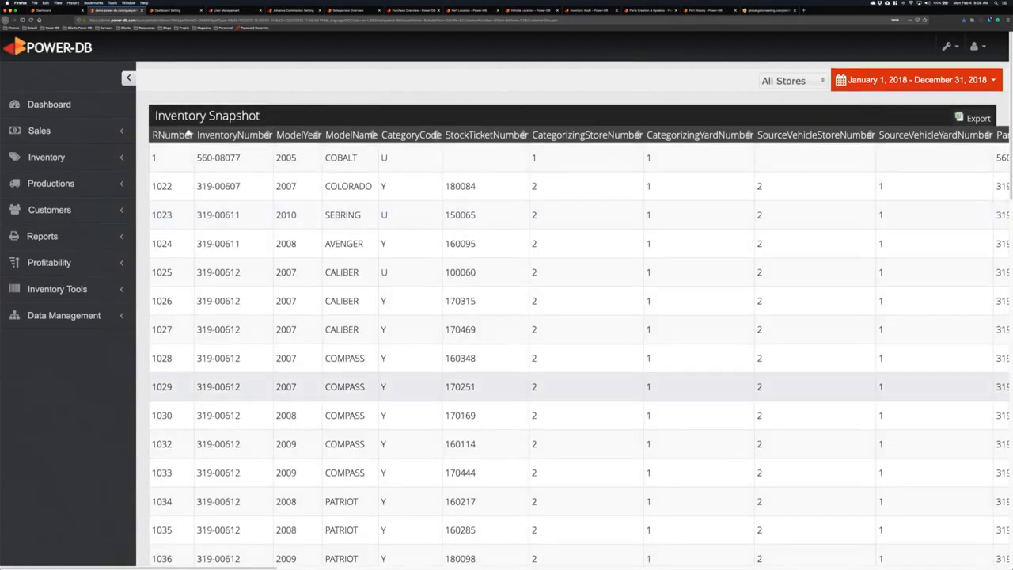
scroll(569, 388, down, 5)
scroll(570, 380, down, 5)
scroll(570, 380, up, 8)
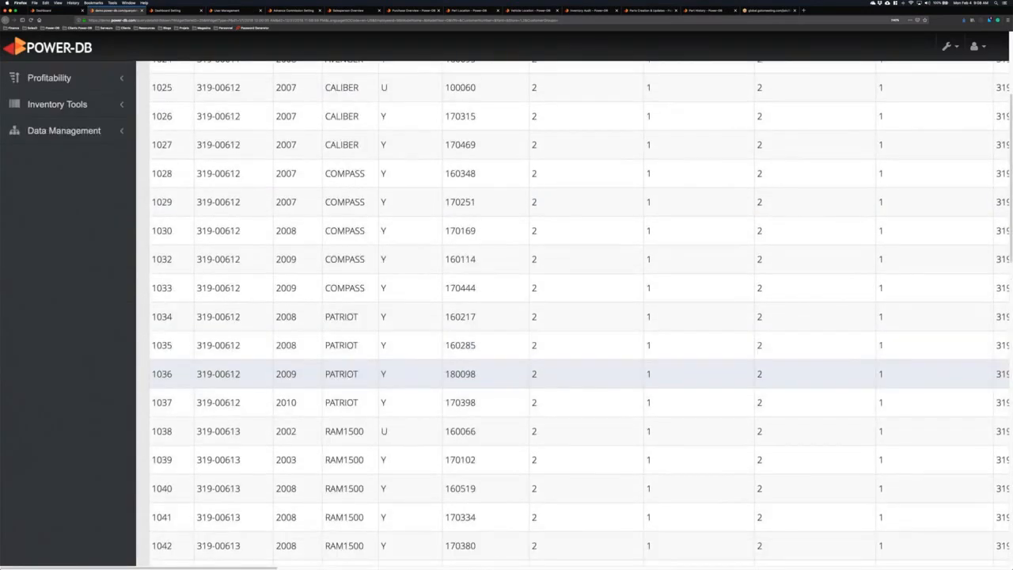
scroll(570, 374, up, 10)
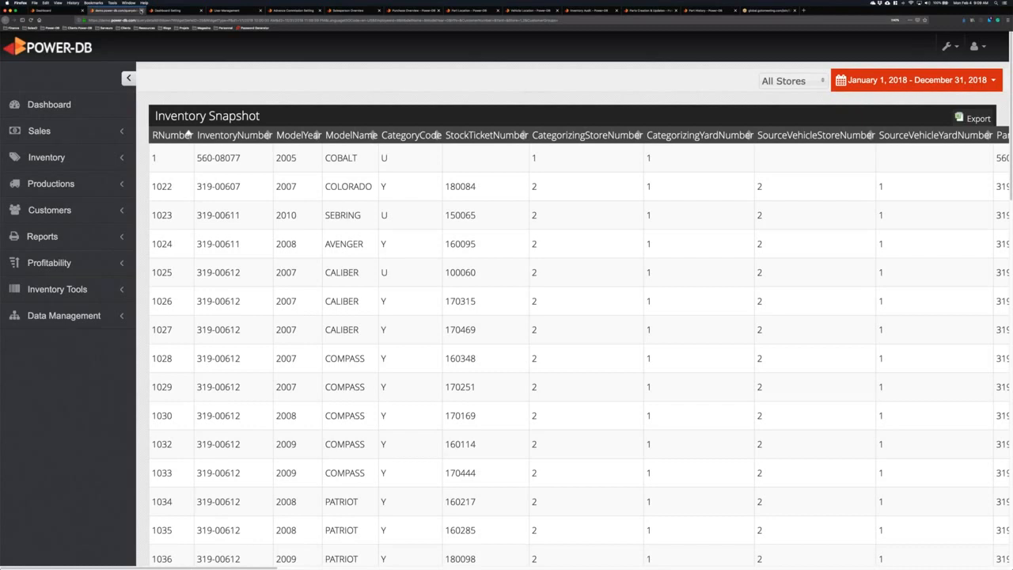
key(super+w)
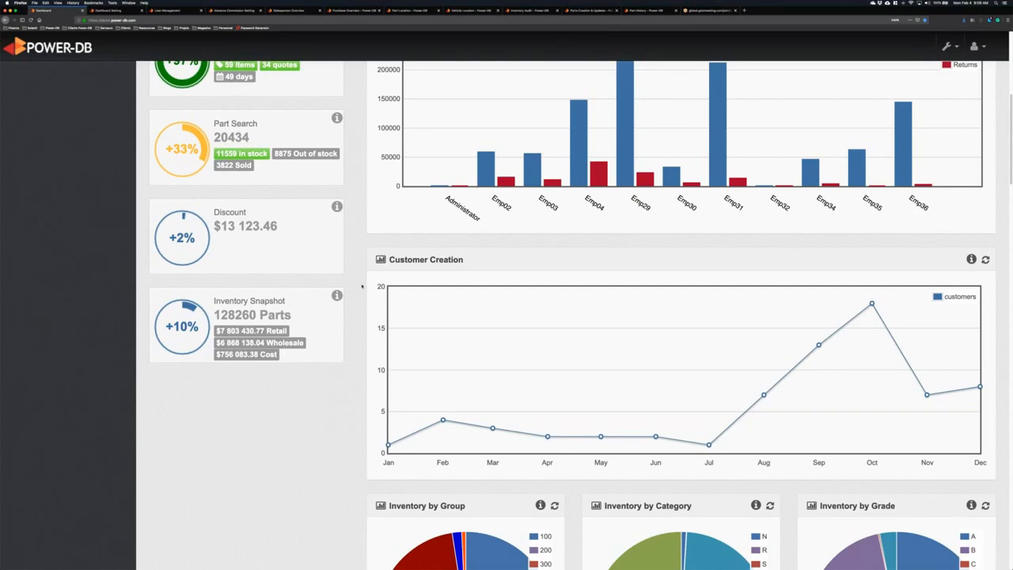
- Switch to the User Management page, close the open PullAPart settings and open the settings of Emp03
scroll(362, 287, up, 5)
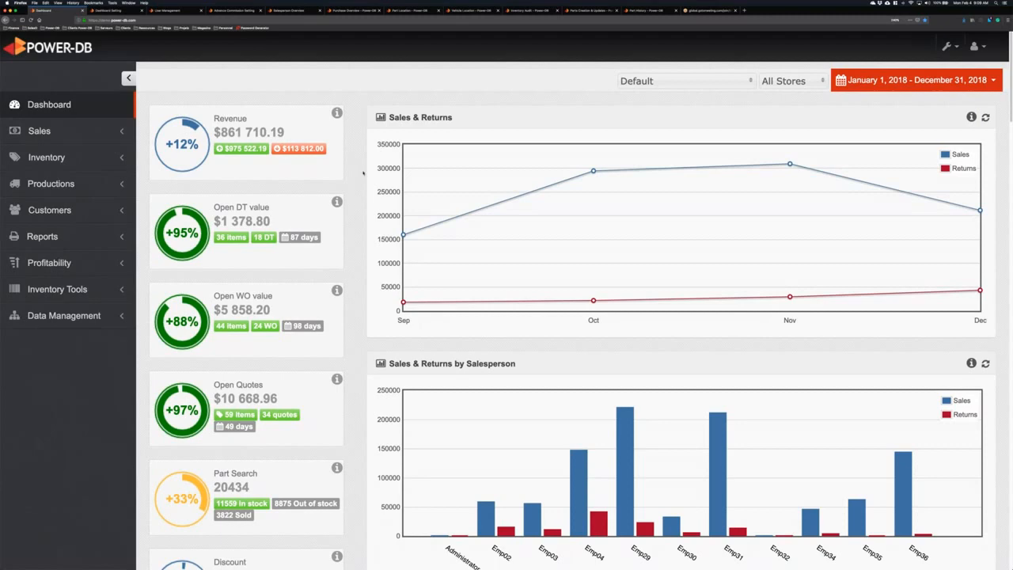
click(179, 11)
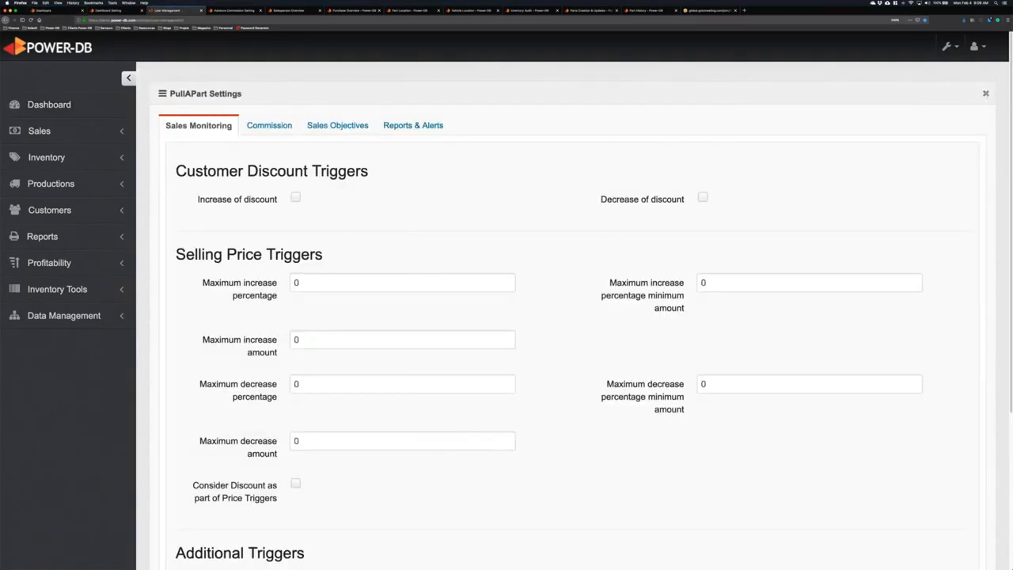
click(985, 93)
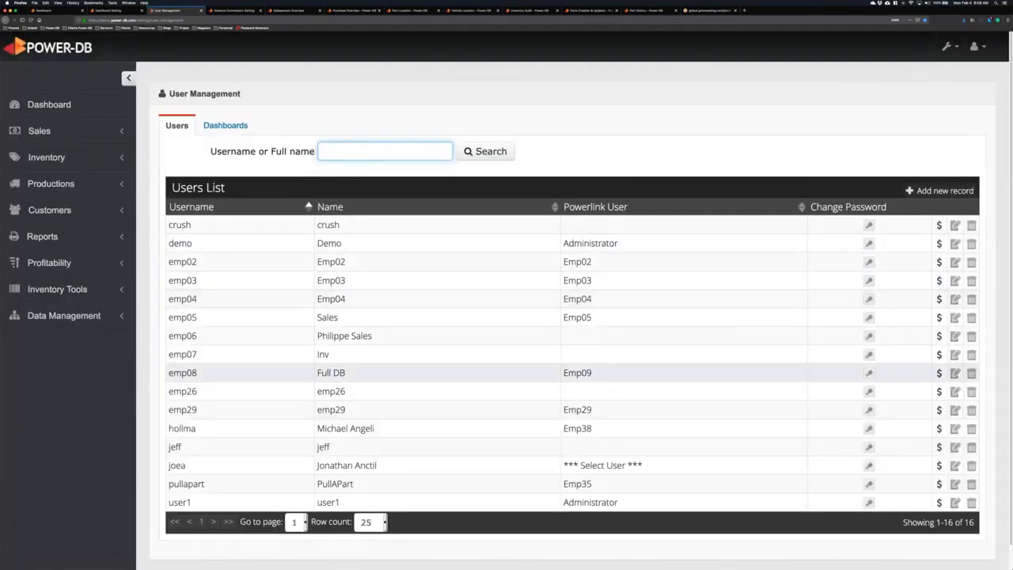
click(918, 274)
click(939, 280)
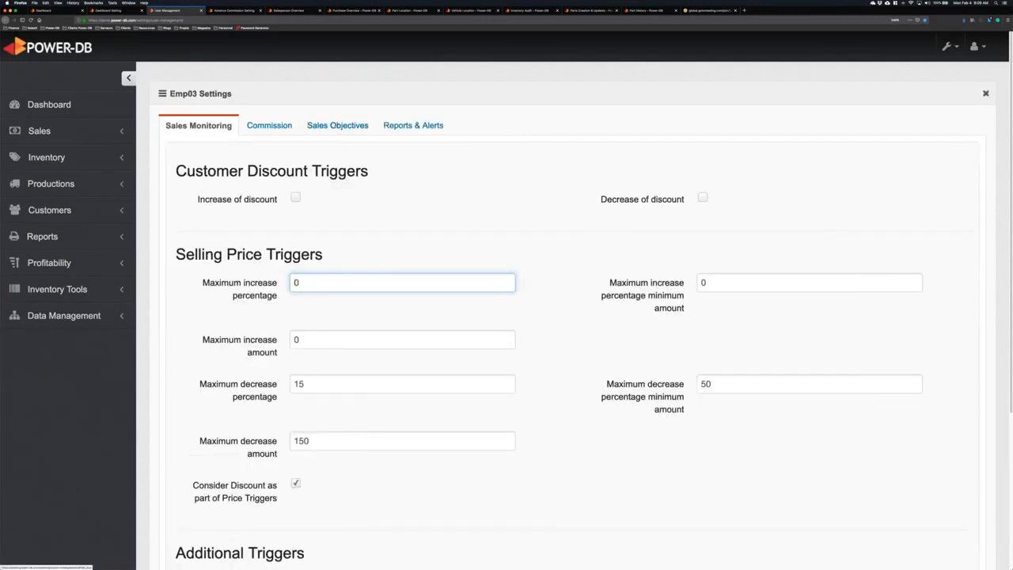
- Examine Emp03's Sales Monitoring settings: the customer discount, selling price and additional triggers, including the maximum decrease percentage
click(311, 131)
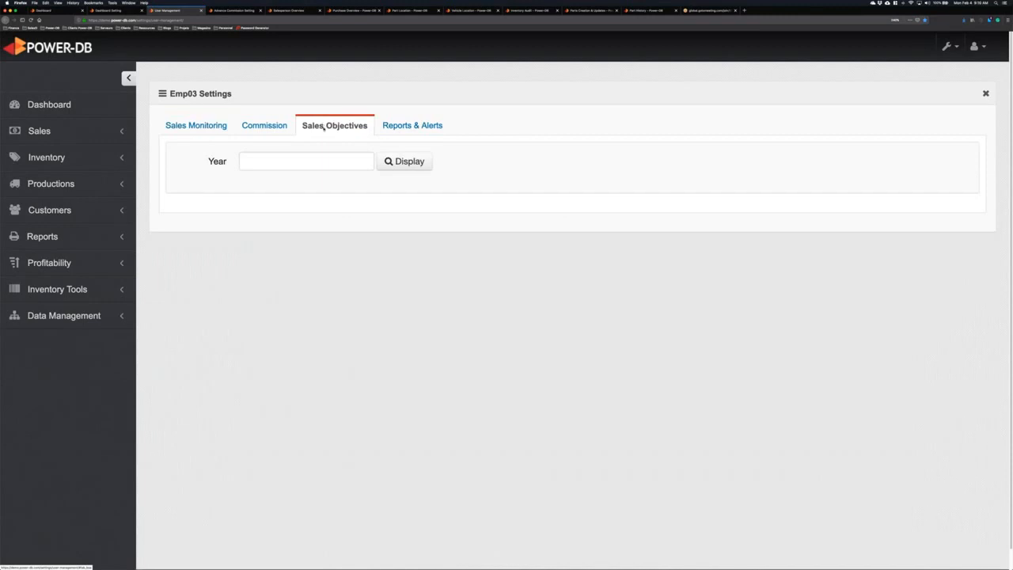
click(197, 125)
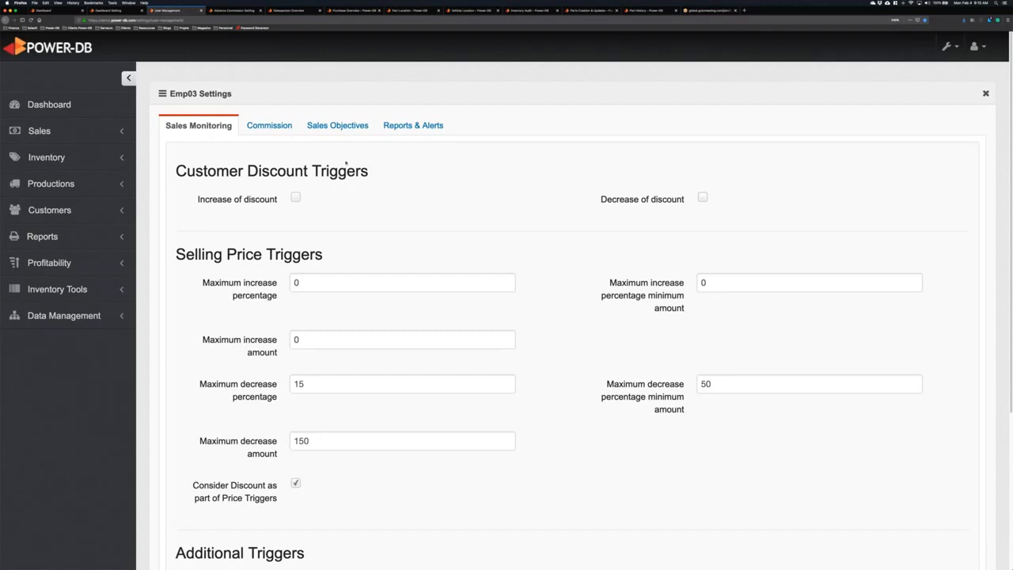
drag(176, 171, 308, 172)
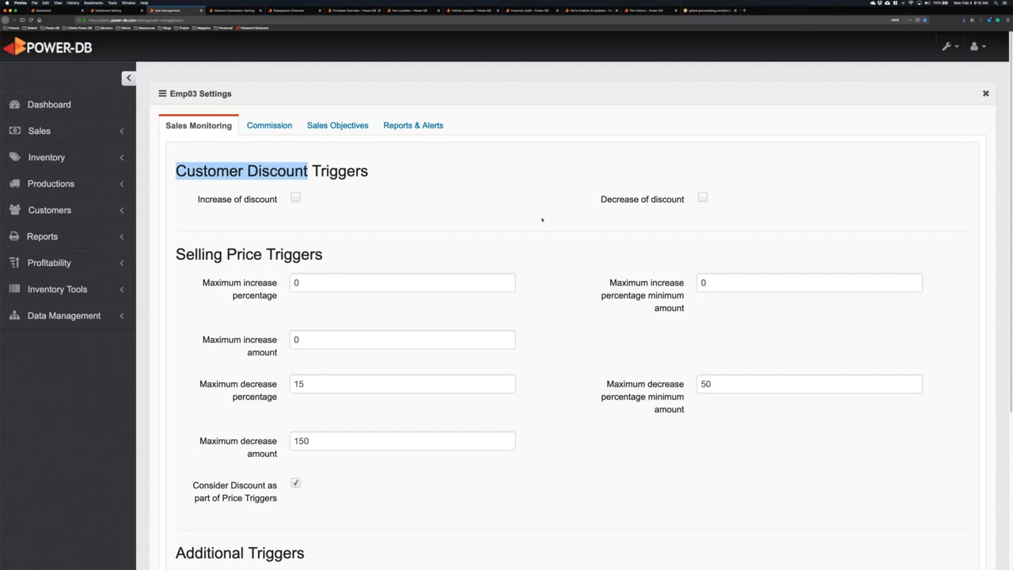
scroll(542, 219, down, 3)
drag(171, 144, 262, 142)
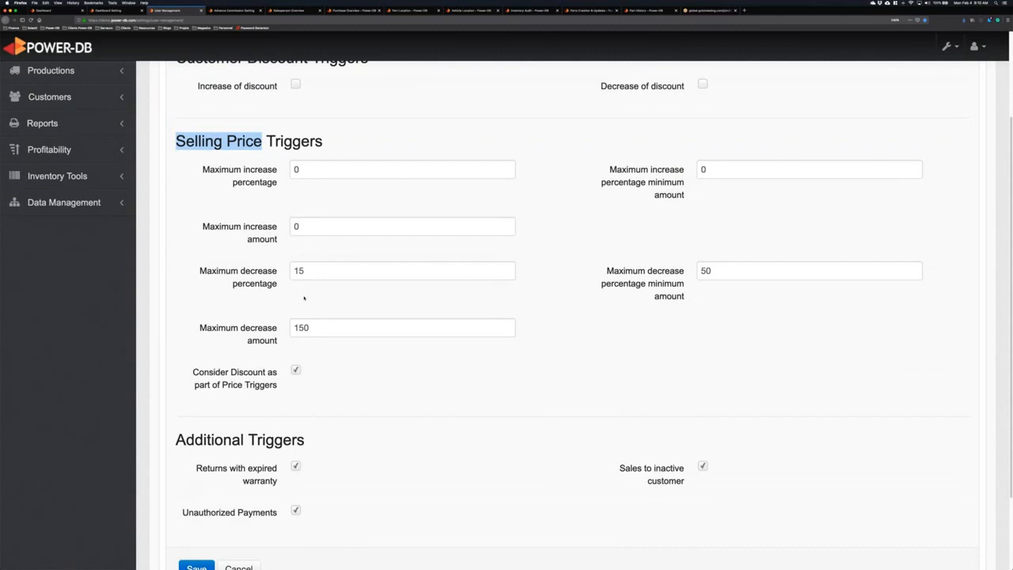
drag(318, 269, 256, 289)
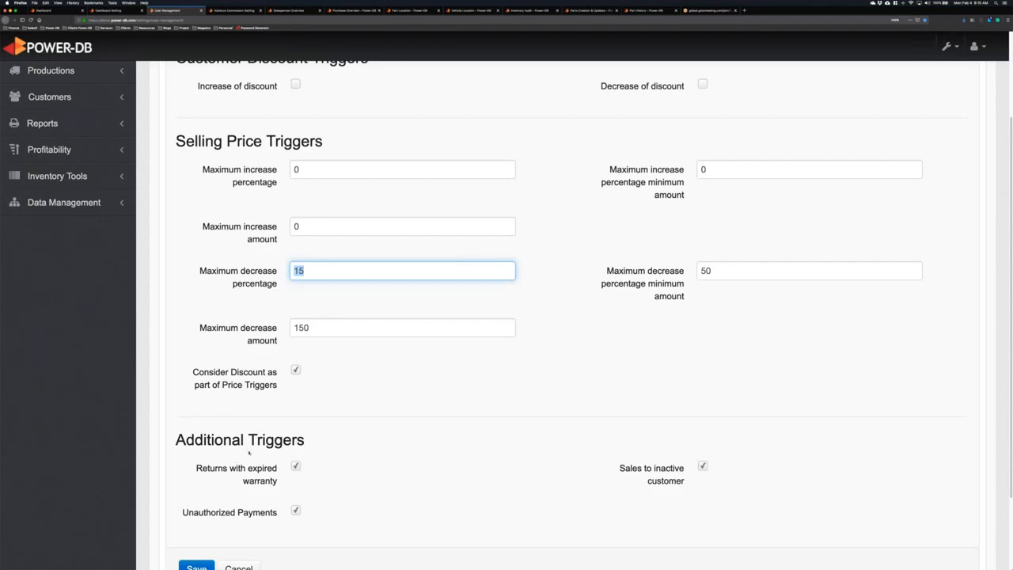
scroll(275, 409, up, 1)
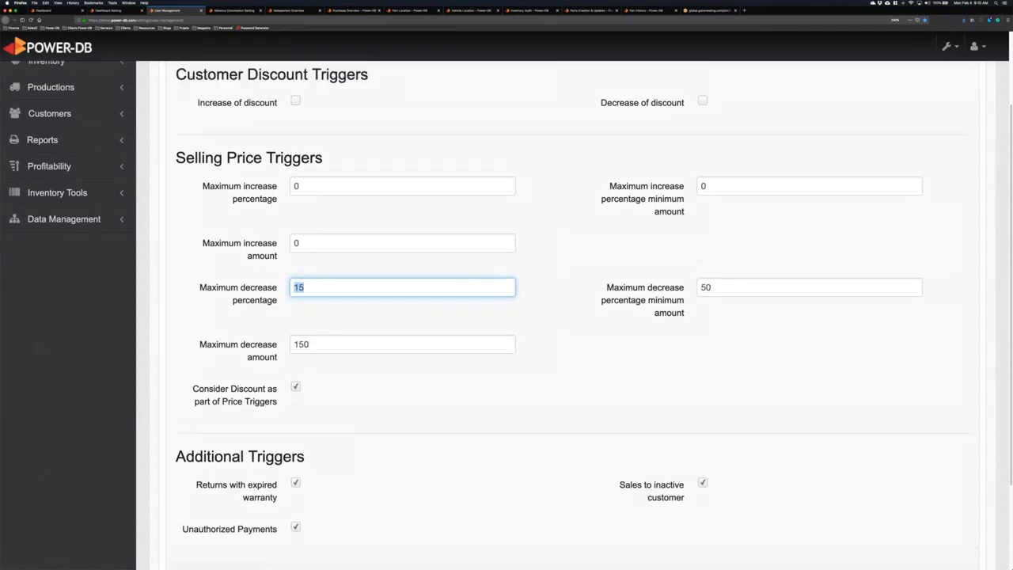
scroll(261, 126, up, 3)
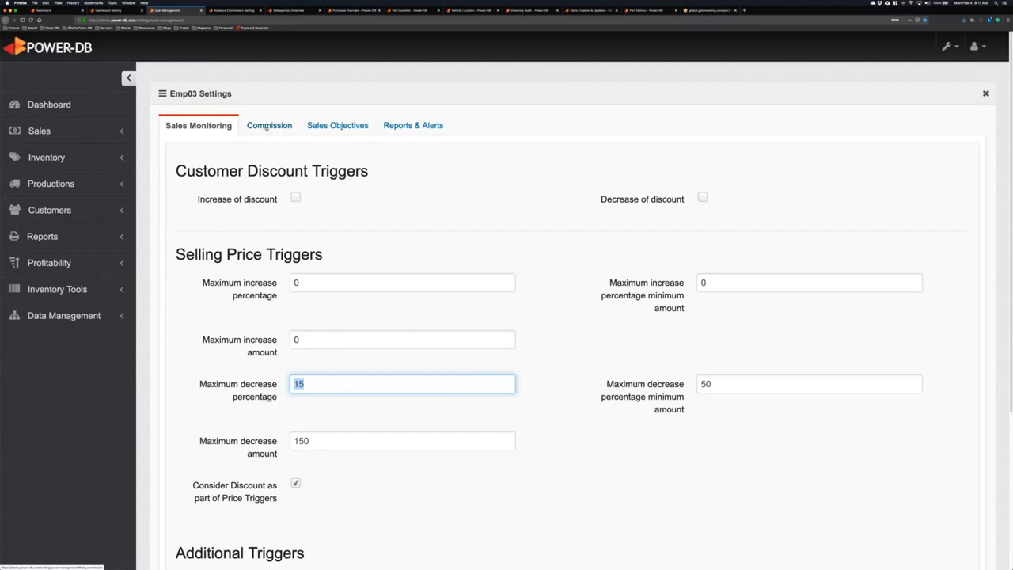
- View Emp03's commission settings and display the sales objectives for the year 2018
click(267, 125)
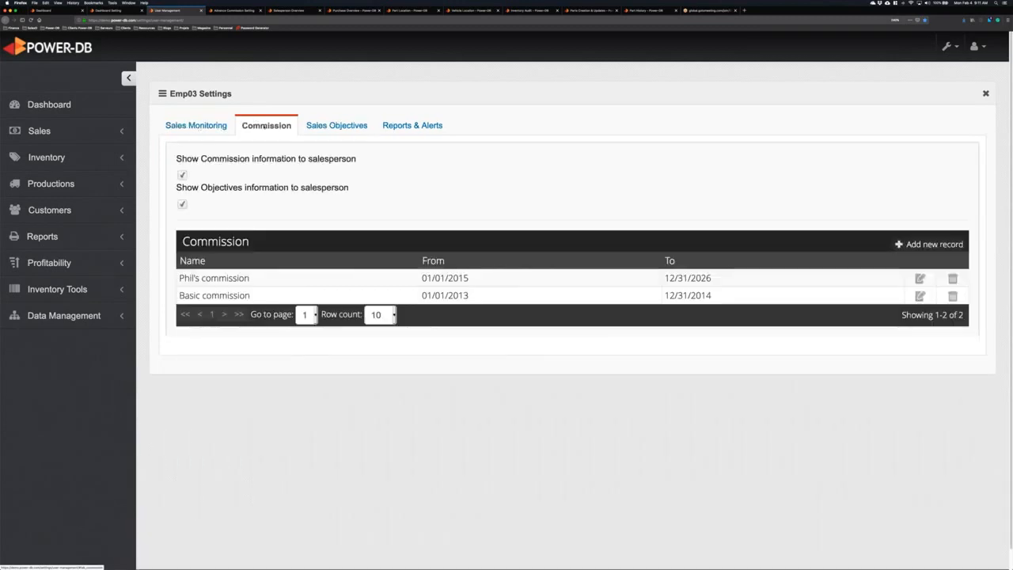
click(336, 126)
click(305, 160)
text(2018)
key(Return)
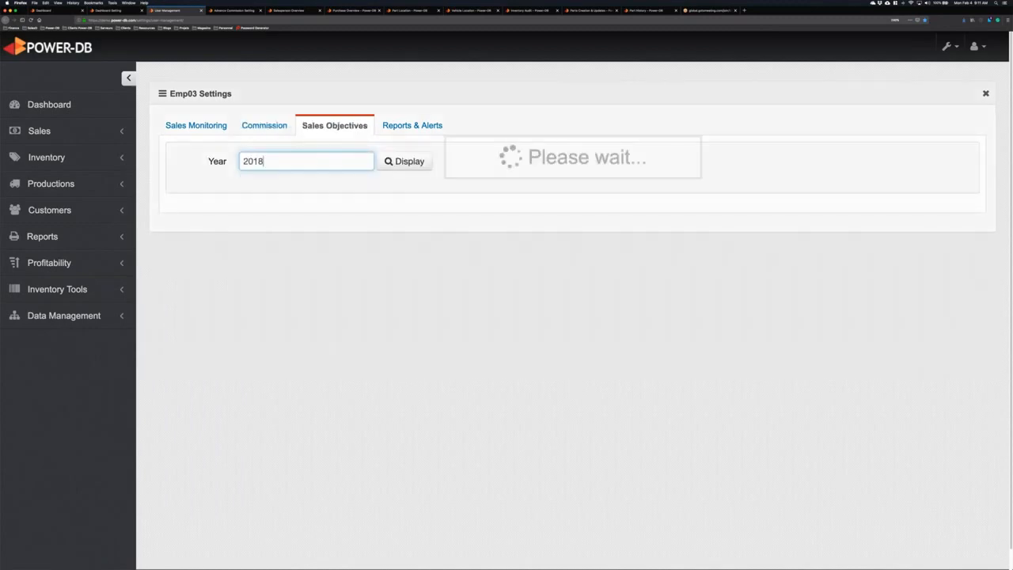
scroll(689, 176, down, 3)
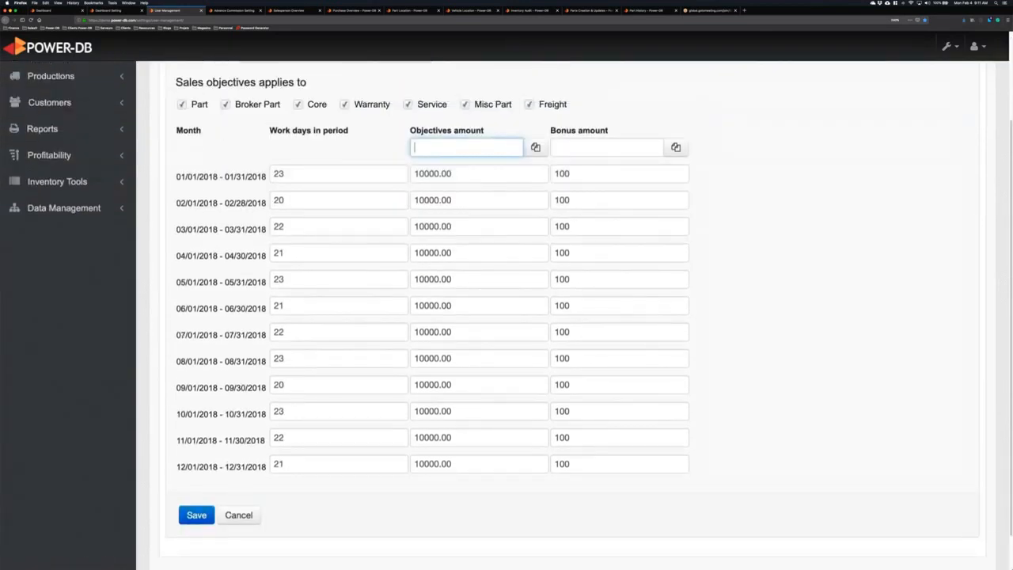
- Examine the January objectives and bonus amounts in Emp03's monthly sales objectives table
click(463, 172)
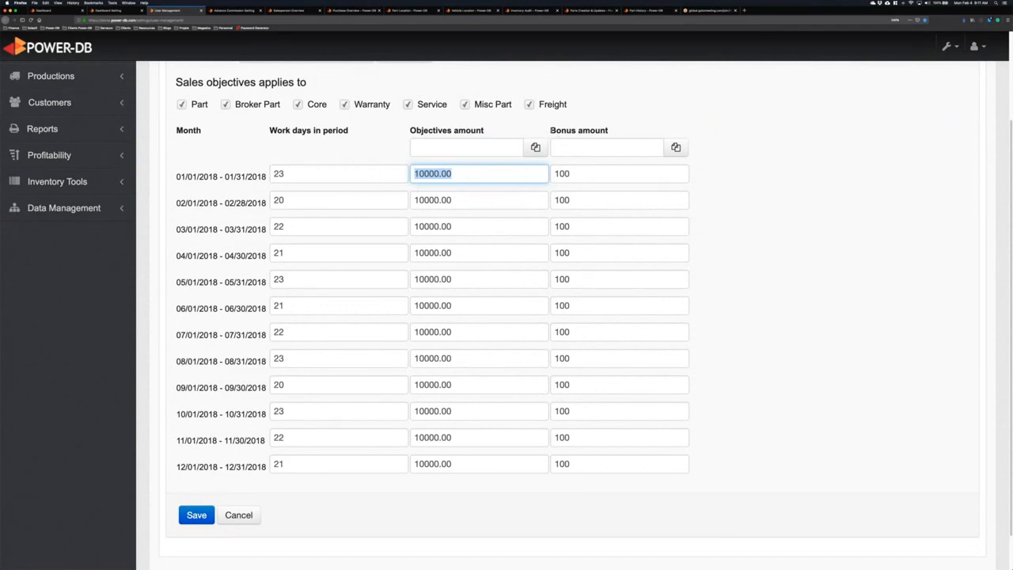
click(584, 174)
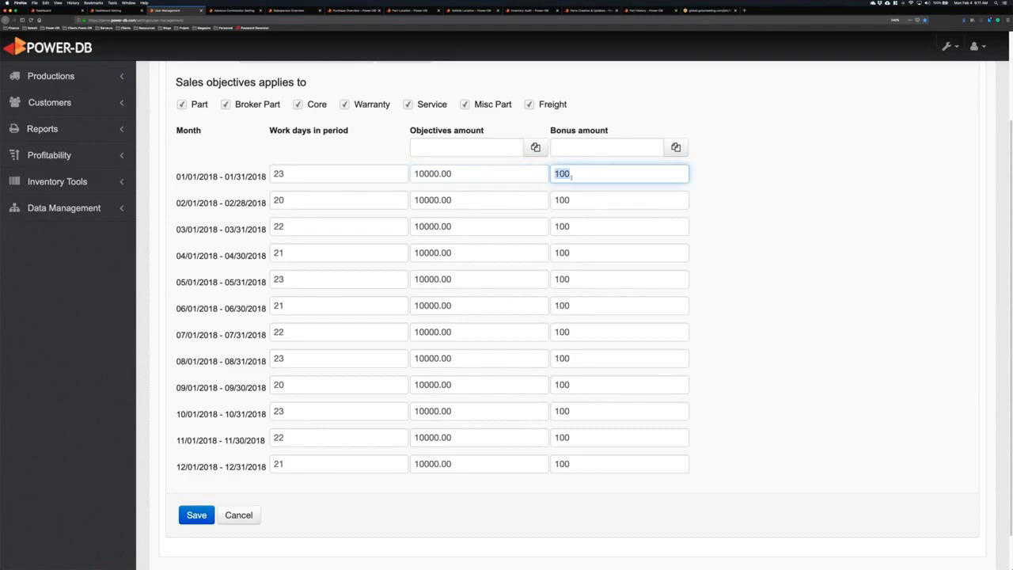
click(417, 174)
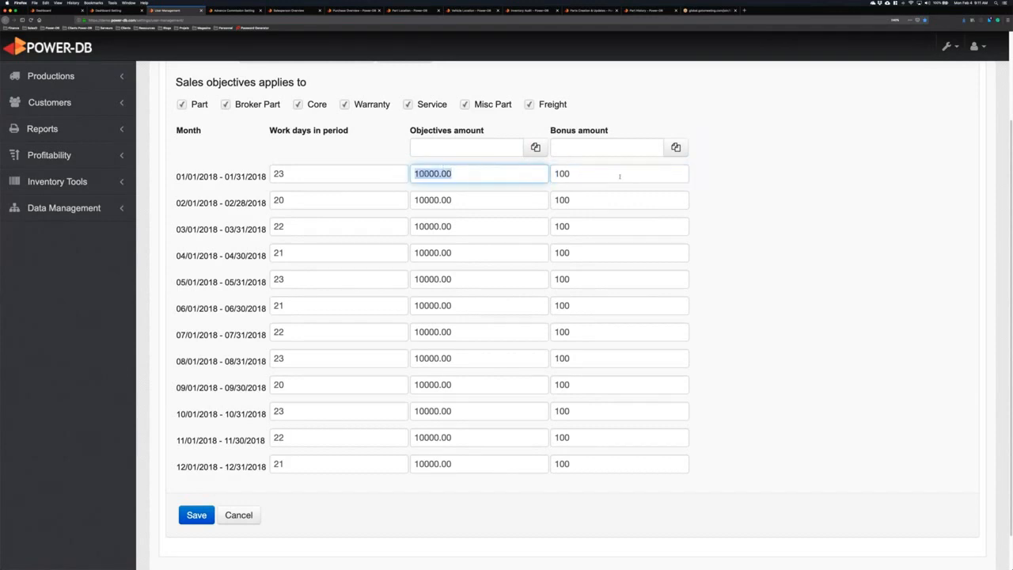
click(578, 173)
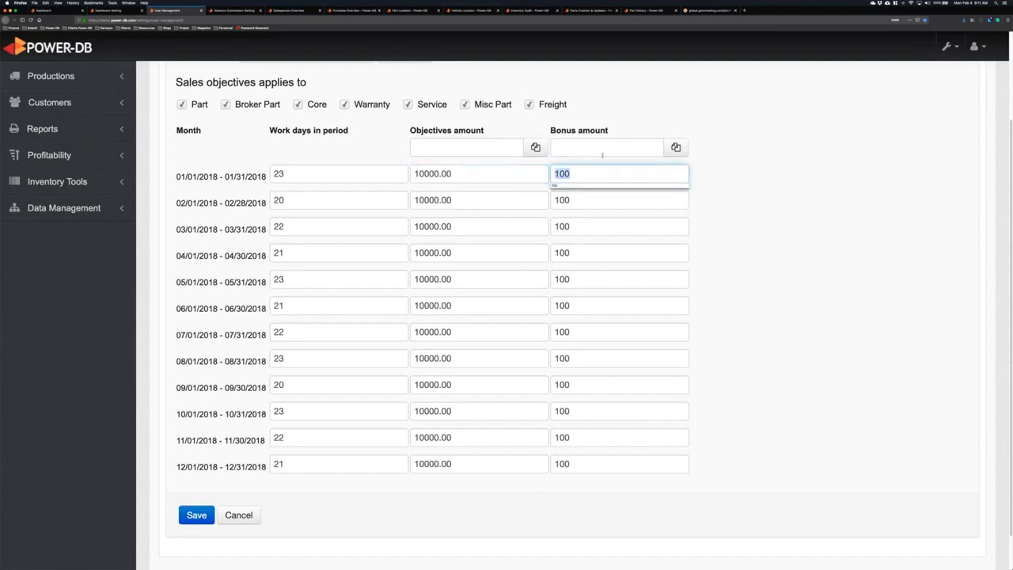
click(740, 163)
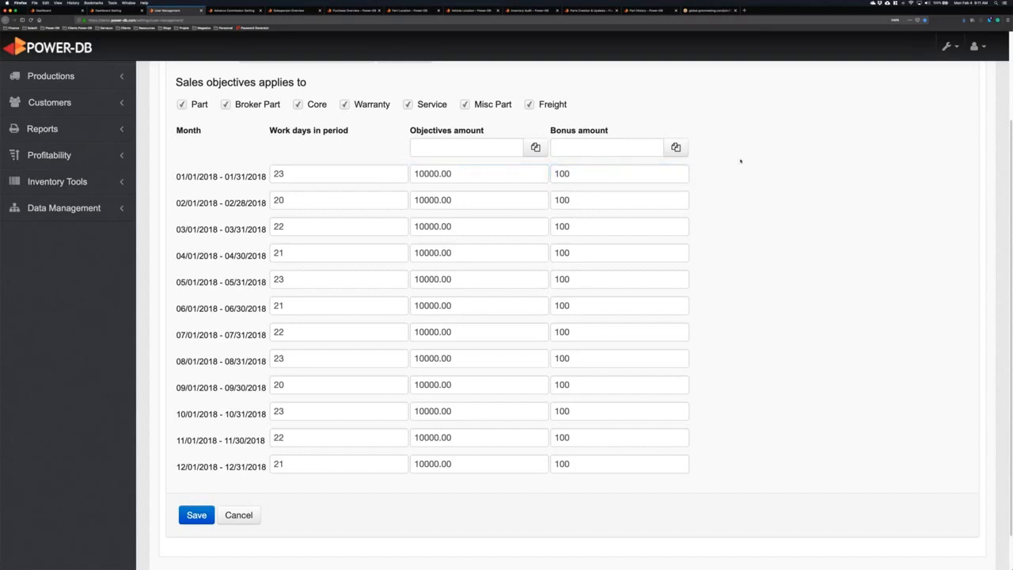
scroll(741, 162, up, 3)
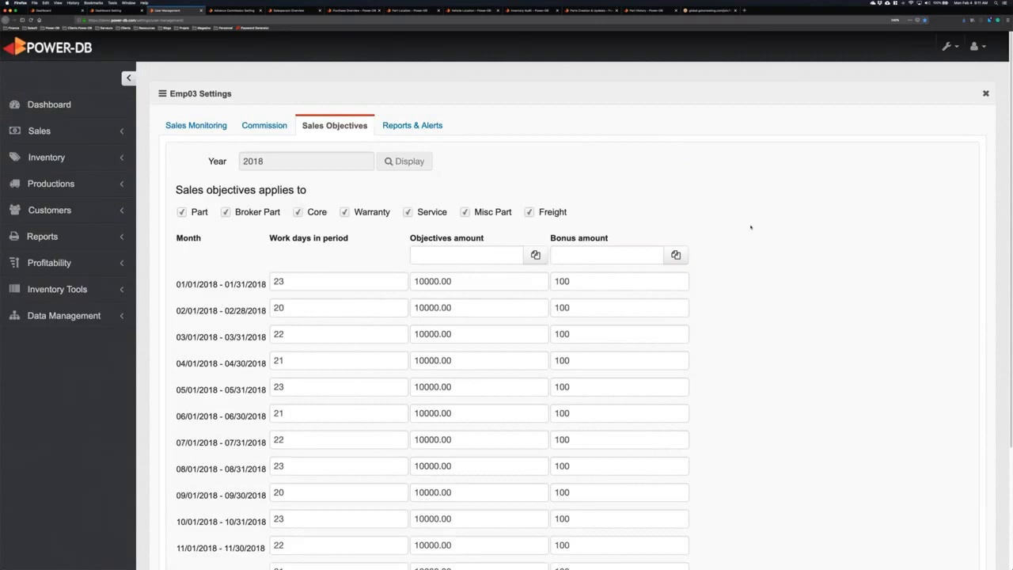
scroll(750, 227, down, 1)
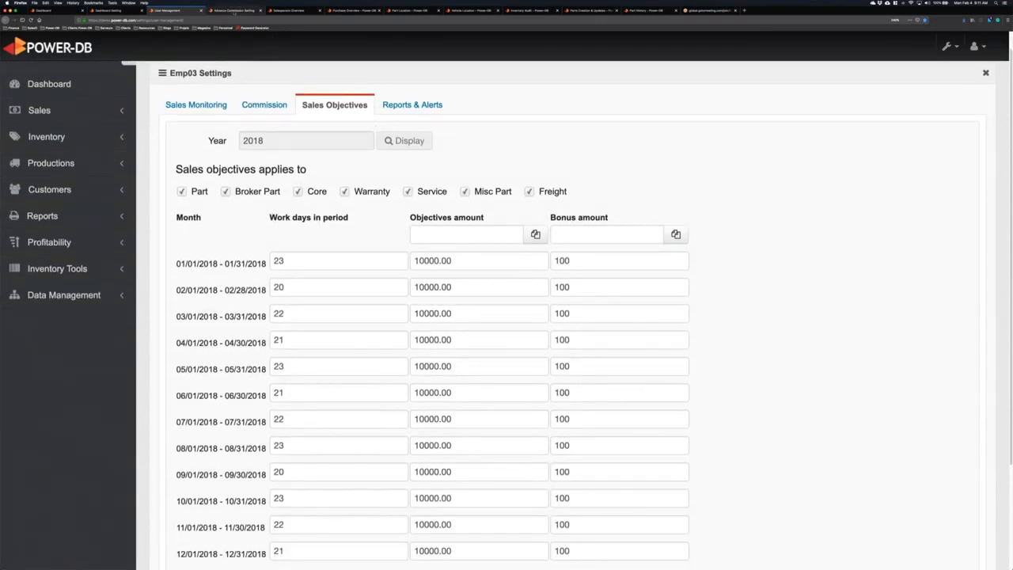
- Switch to the Commission Settings page and examine the commission options list, including the Broker Profit percentage
click(234, 11)
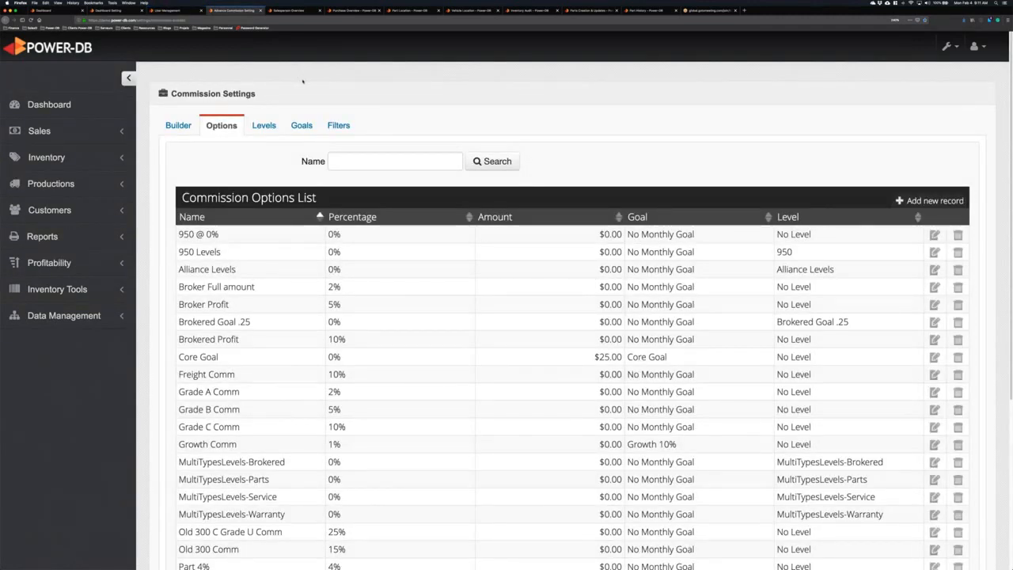
scroll(303, 81, down, 1)
scroll(334, 296, down, 1)
double_click(334, 283)
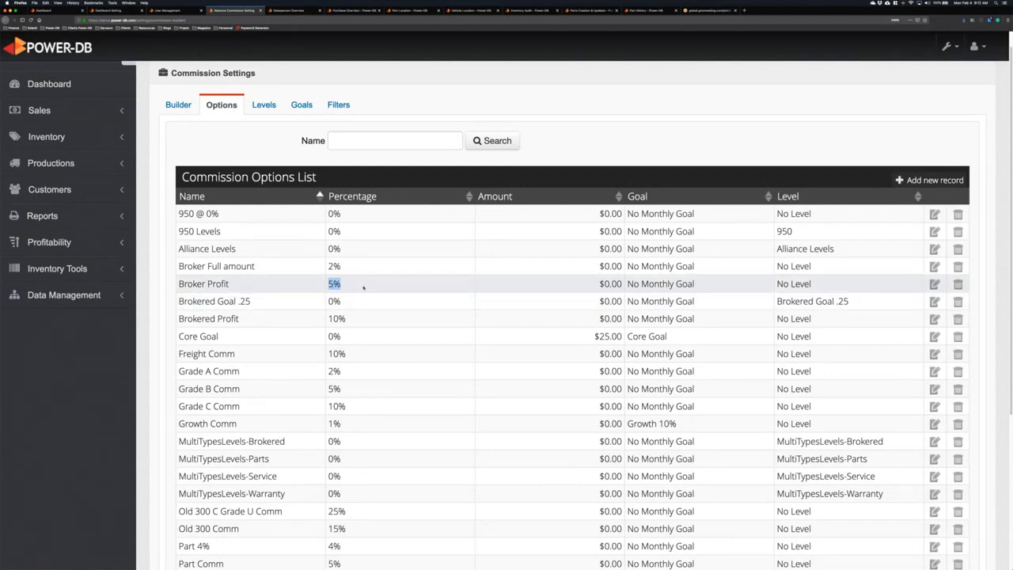
click(364, 288)
- Open the commission Levels list and show the details of 100K Level, 950 and Alliance Levels in turn
click(265, 106)
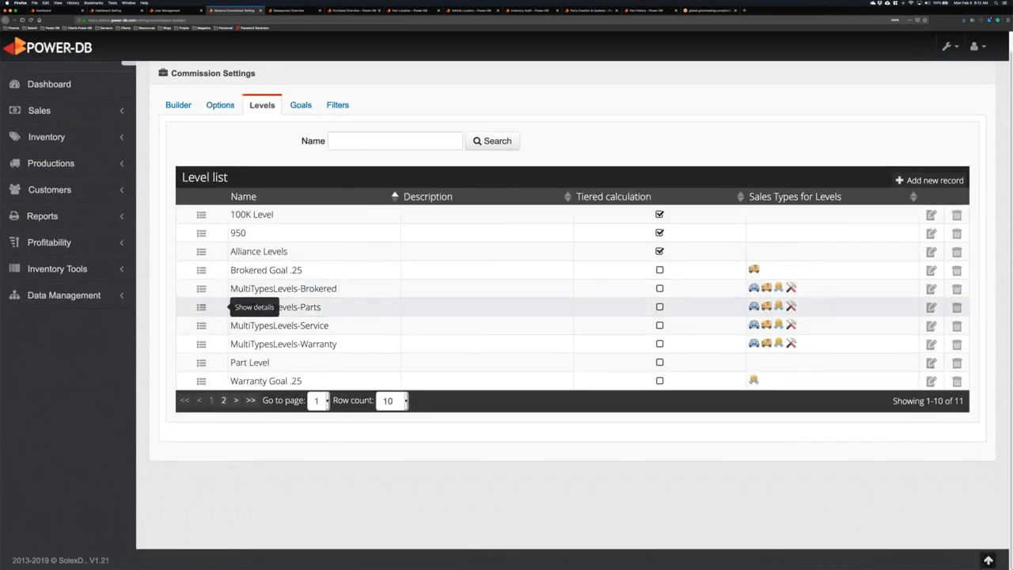
click(201, 214)
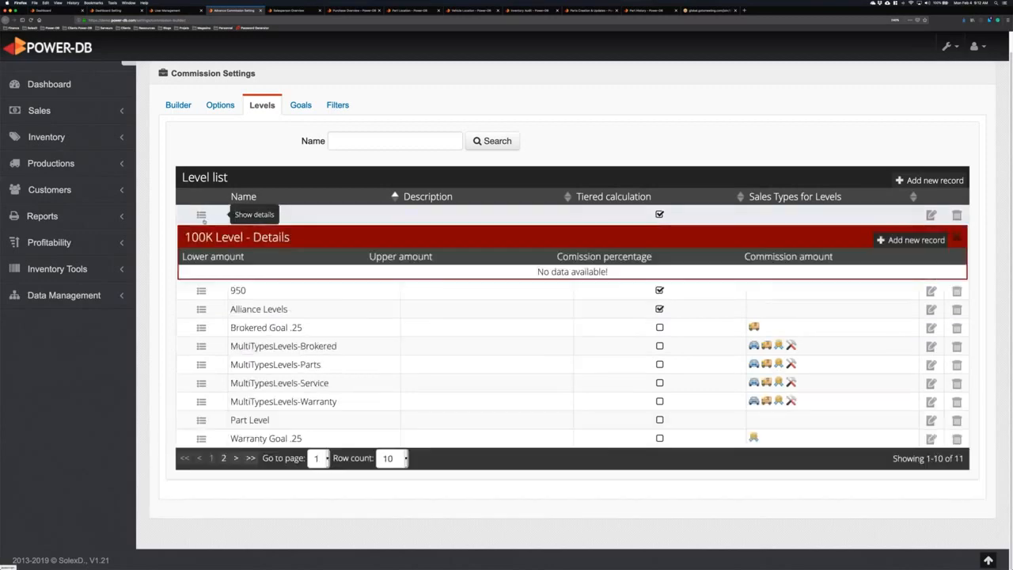
click(202, 291)
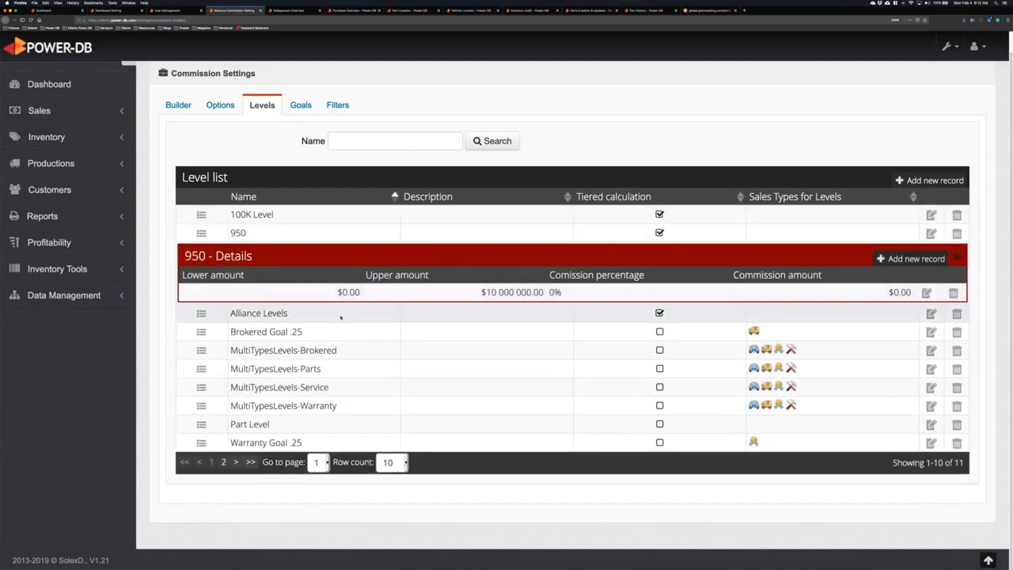
click(201, 310)
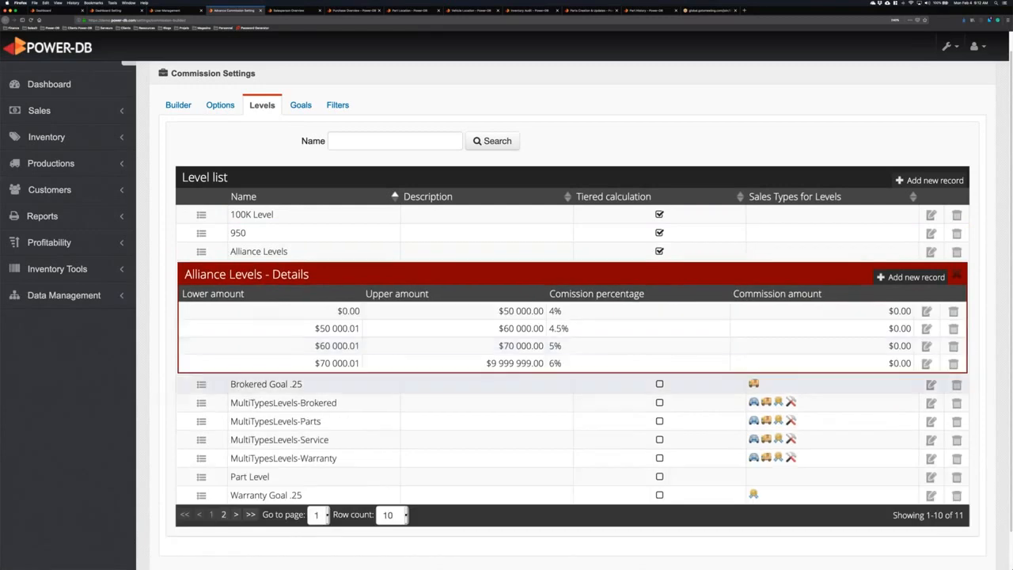
- Show the details of the Brokered Goal .25 level and highlight the amounts and percentages of its tiers
click(201, 385)
drag(331, 329, 511, 329)
click(570, 330)
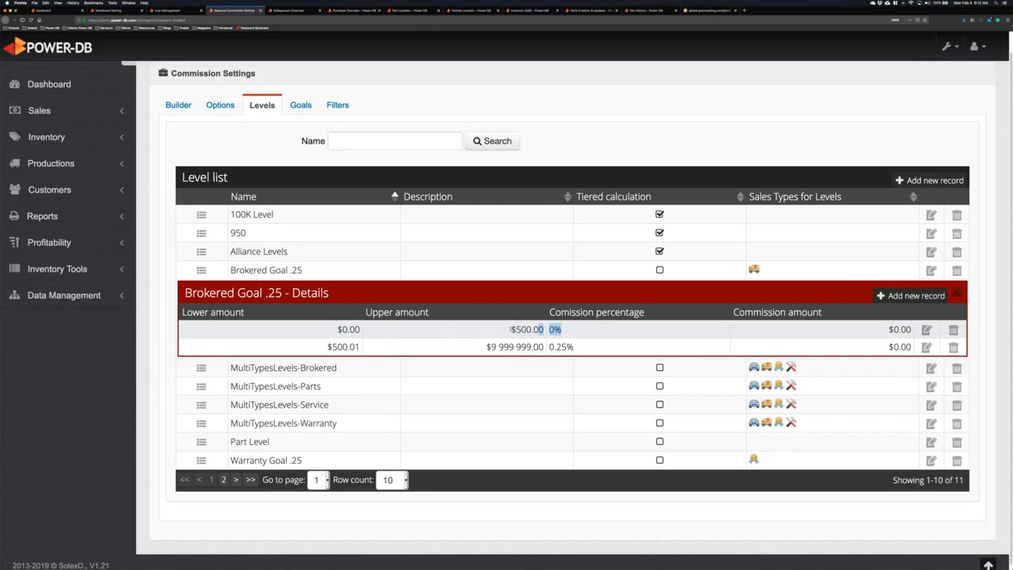
drag(286, 343, 578, 345)
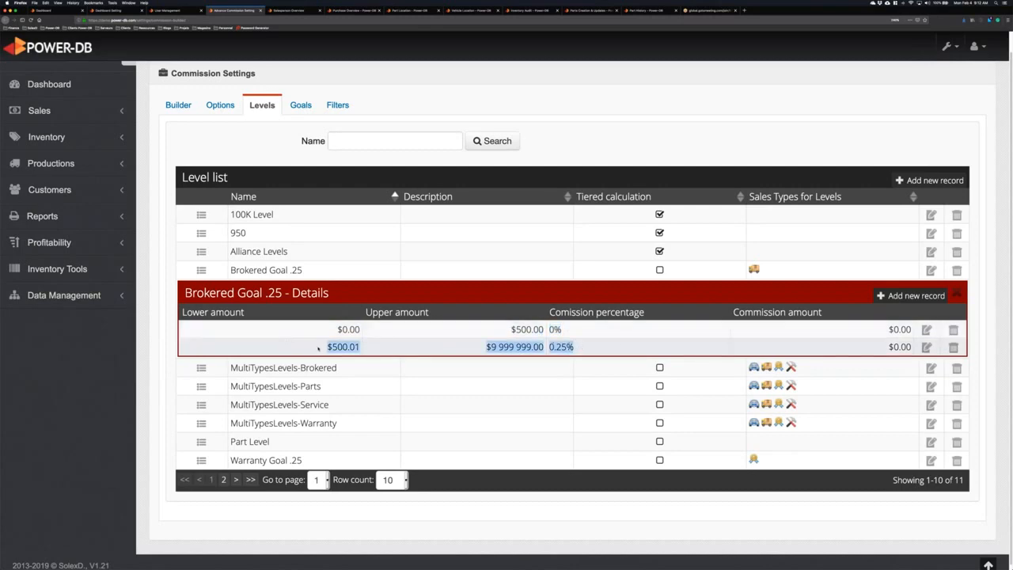
- Show the details of the MultiTypesLevels-Warranty level and highlight its commission tiers
click(200, 423)
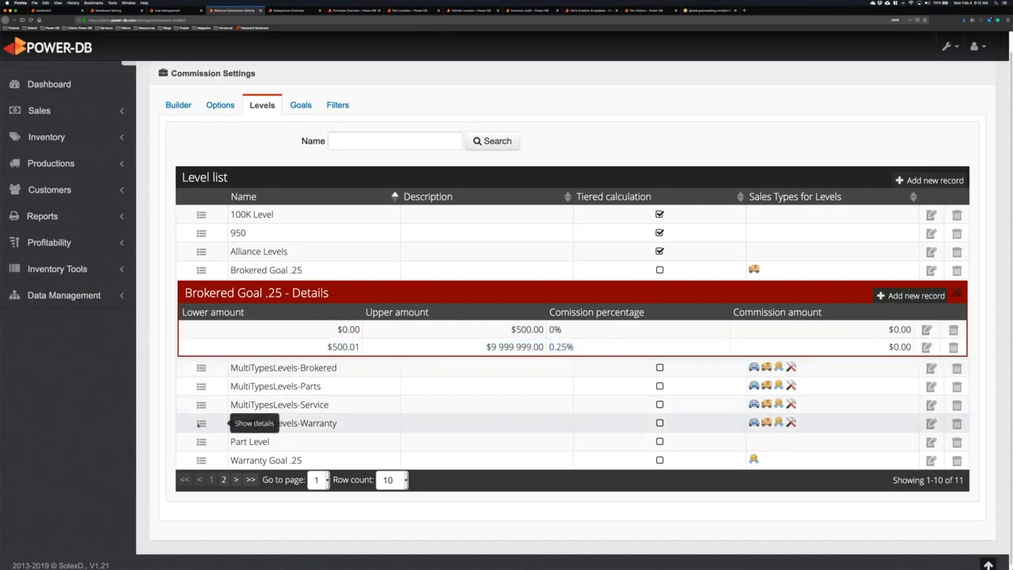
click(200, 424)
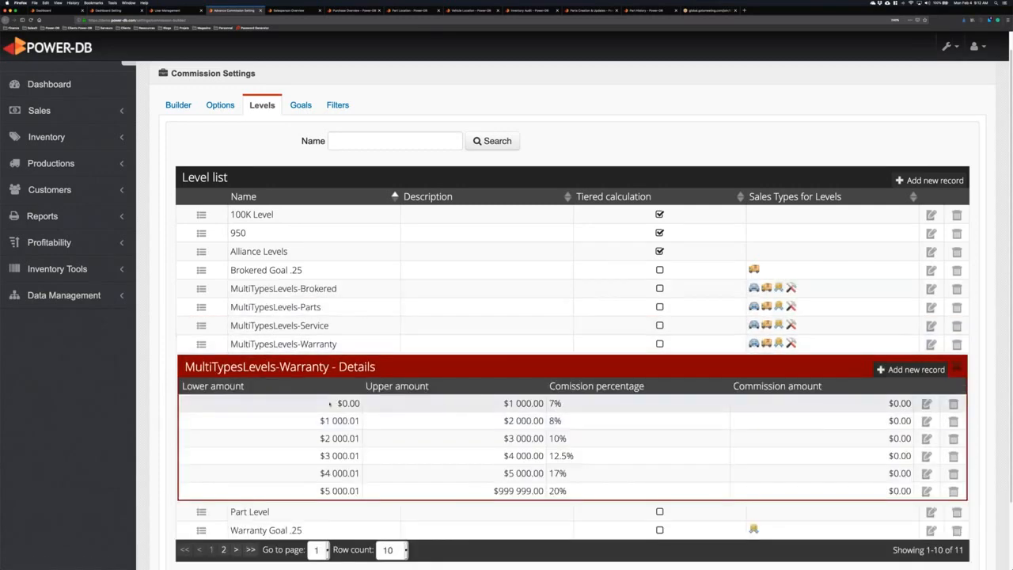
drag(332, 404, 587, 491)
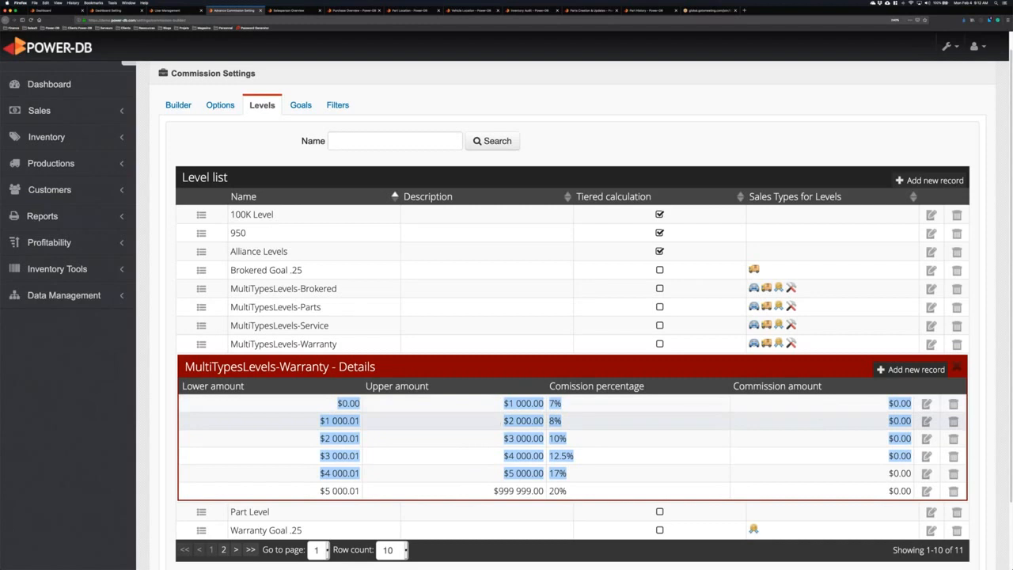
click(586, 459)
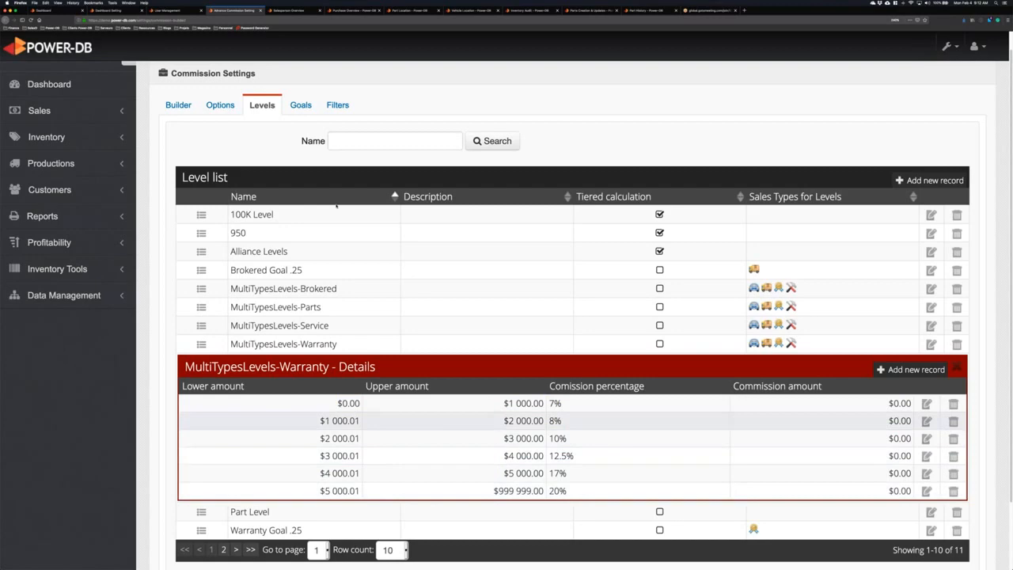
- Open the Goals list in the commission settings
click(332, 141)
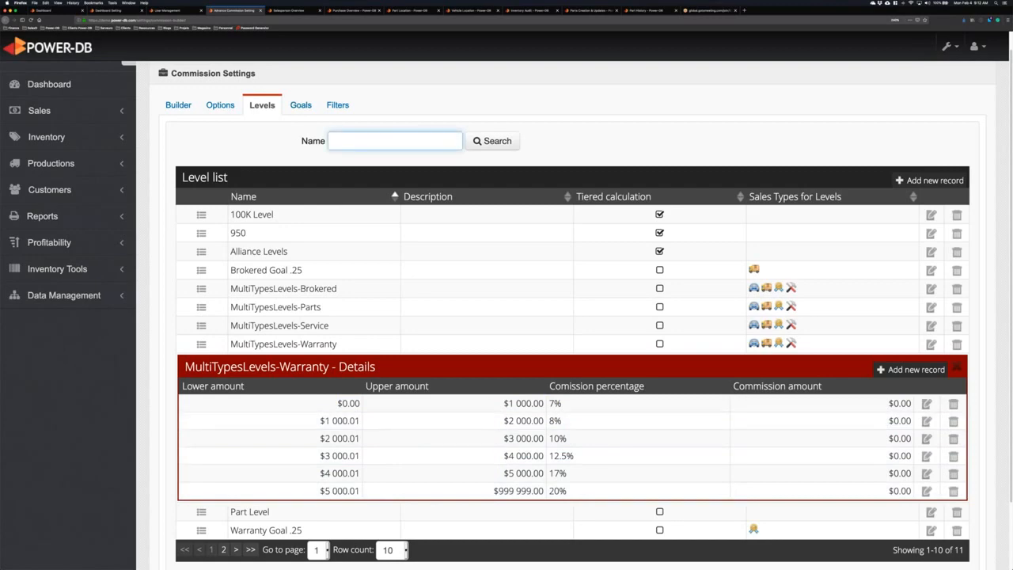
click(289, 104)
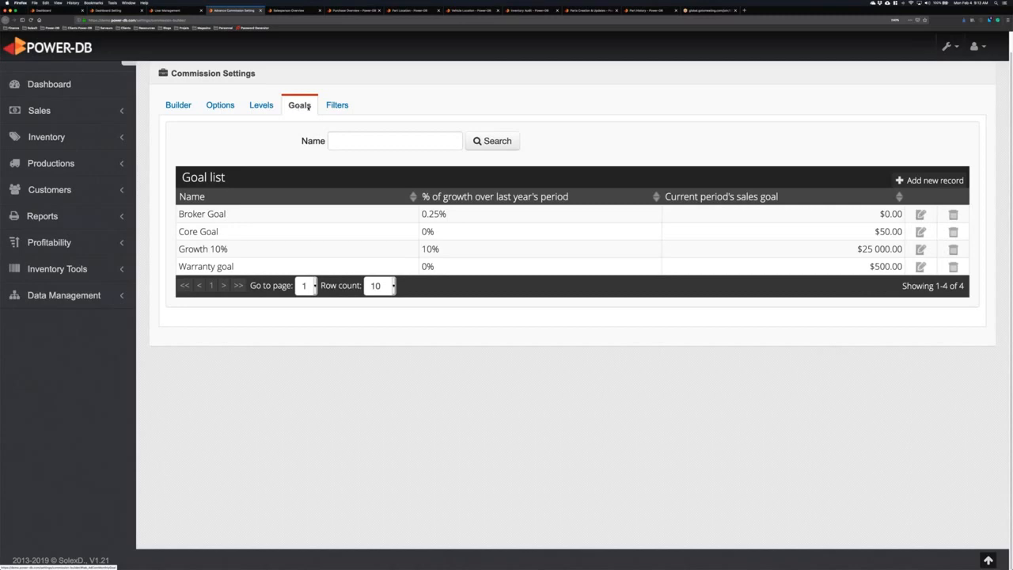
- Open the commission Filters list, show a new filter's business code, category, part type and minimum days in stock fields, and cancel the record
click(338, 106)
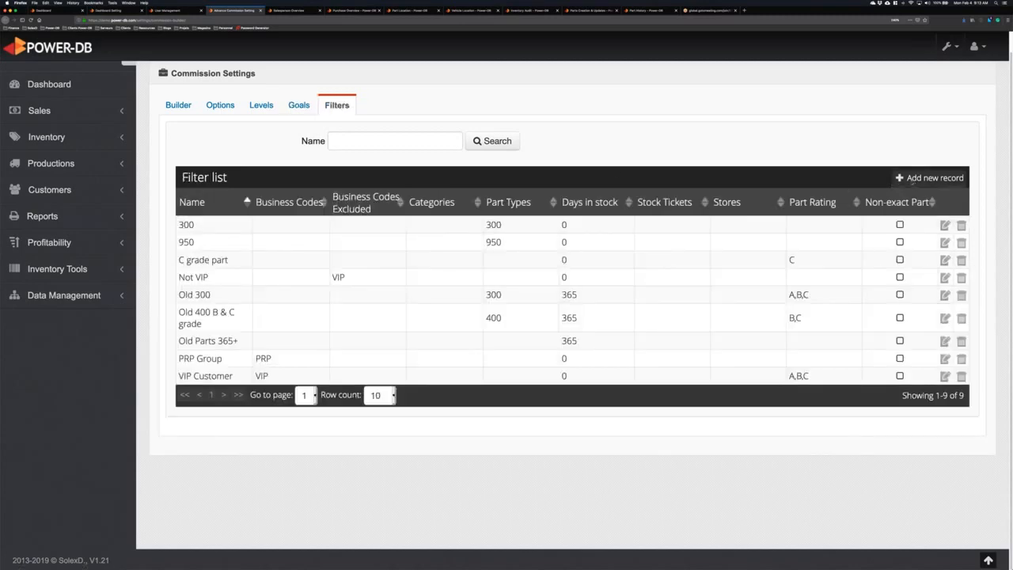
click(912, 179)
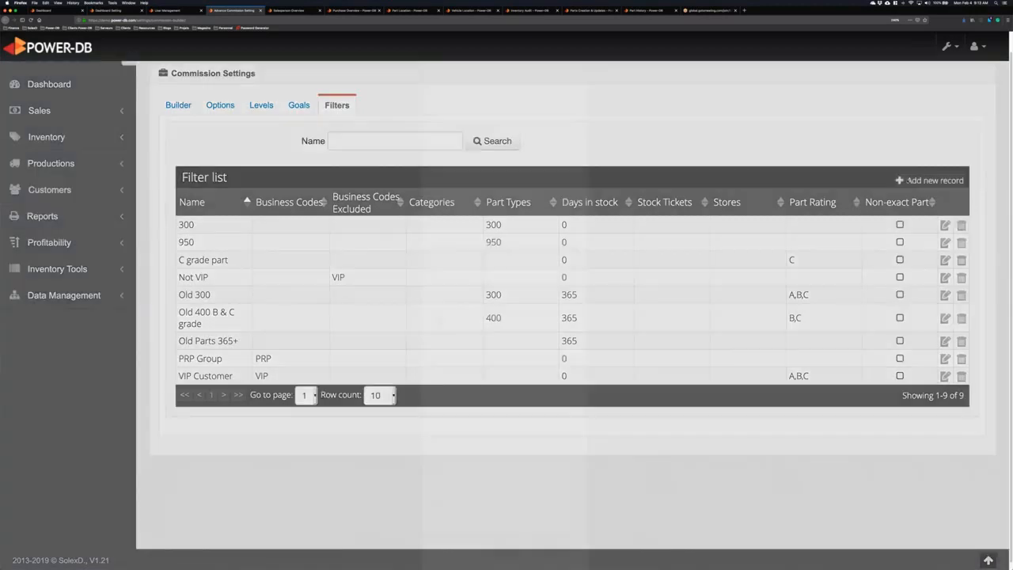
click(466, 132)
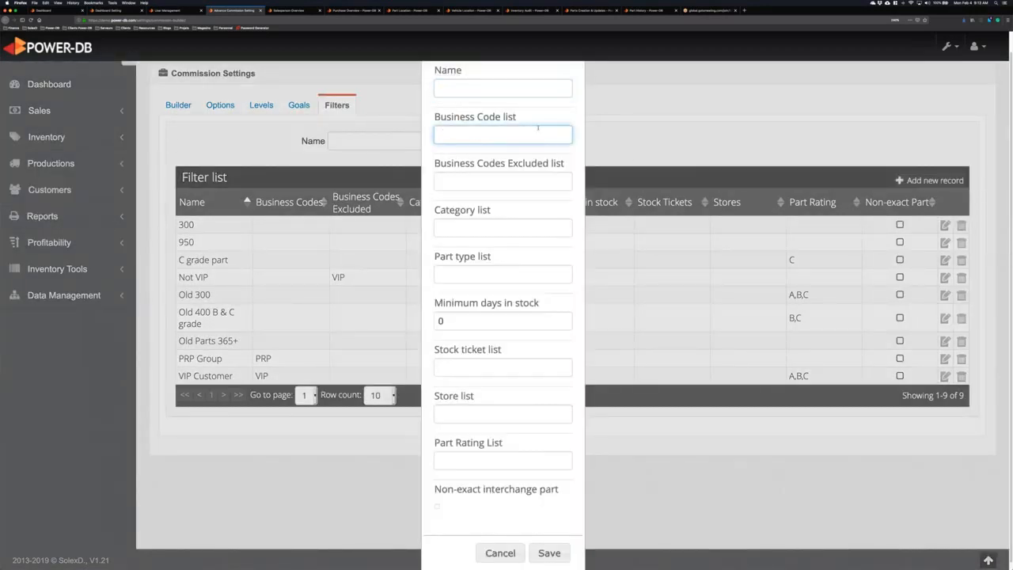
click(459, 229)
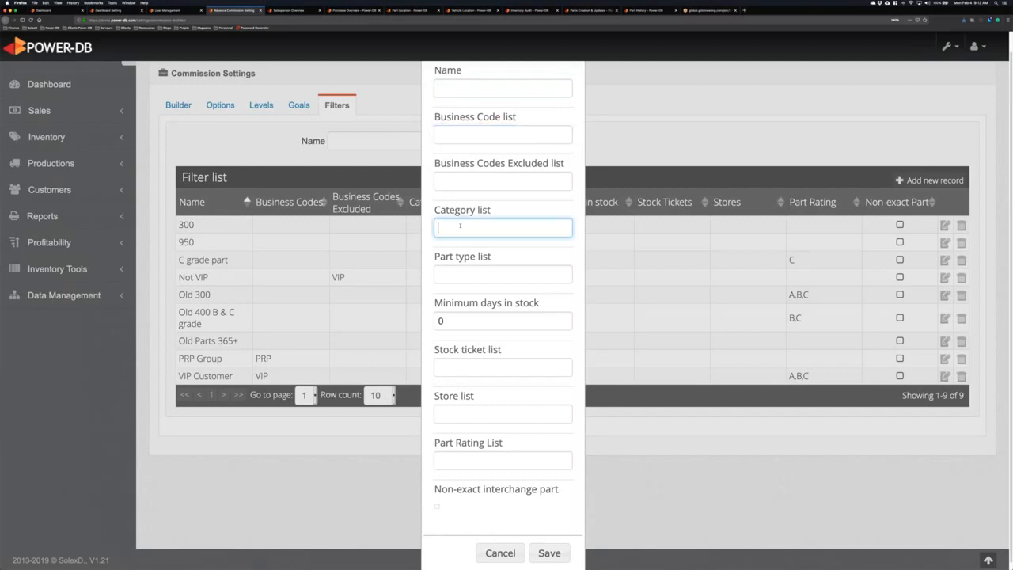
click(459, 273)
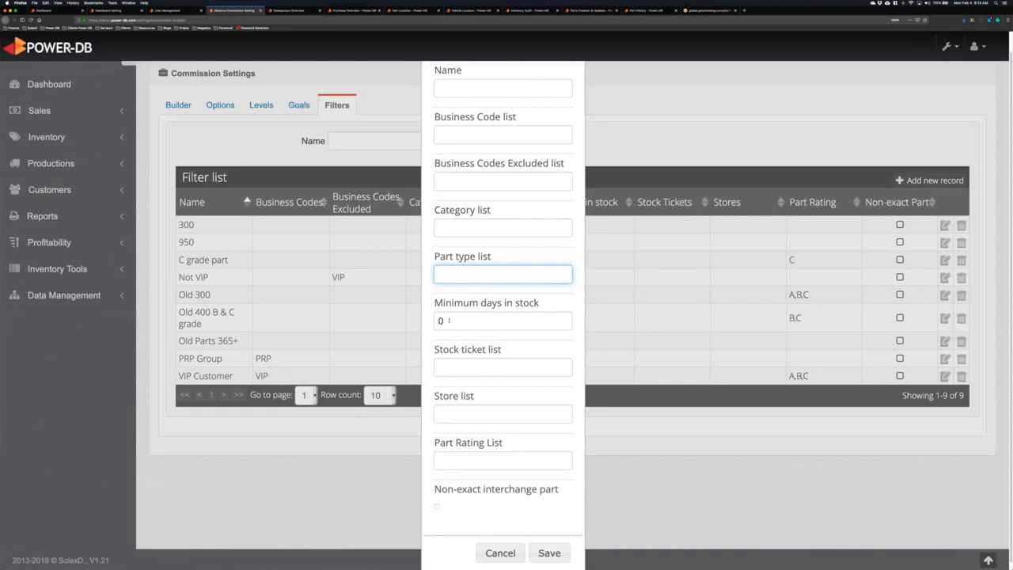
click(448, 319)
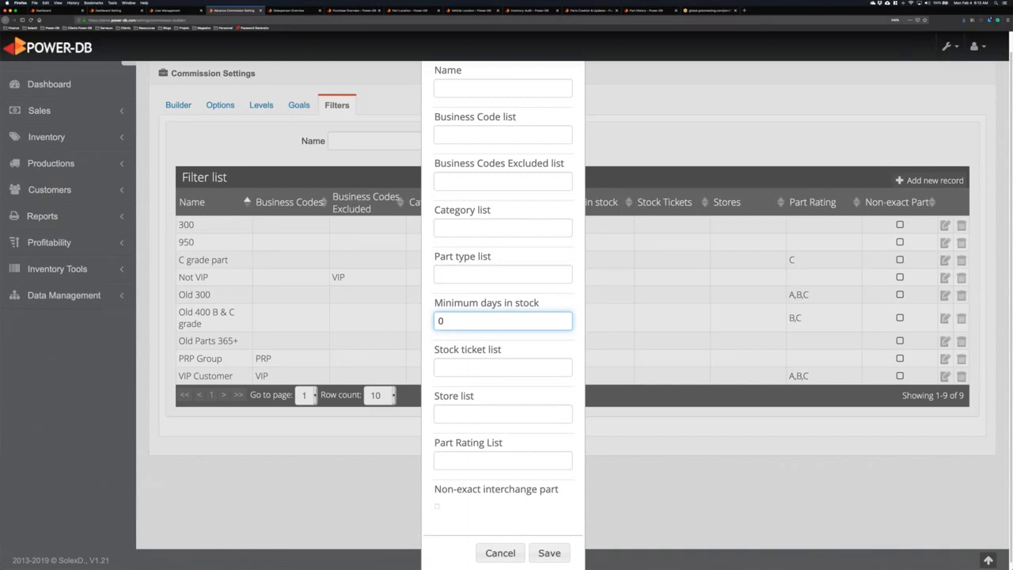
key(XF86AudioMute)
click(500, 552)
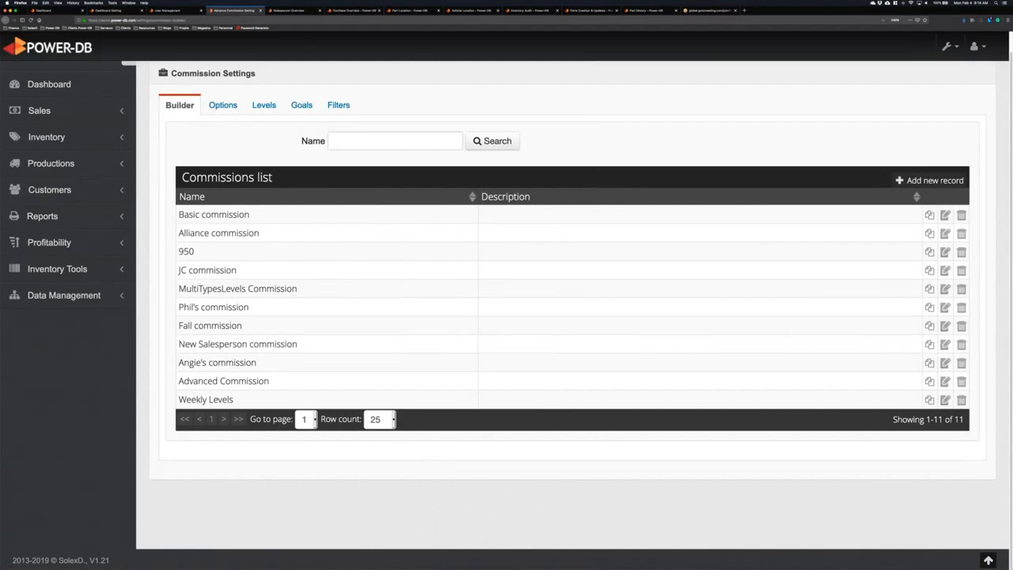
- Switch to the Salesperson Overview, highlight Emp02's objective and show the objective percentages of the other salespeople
click(289, 10)
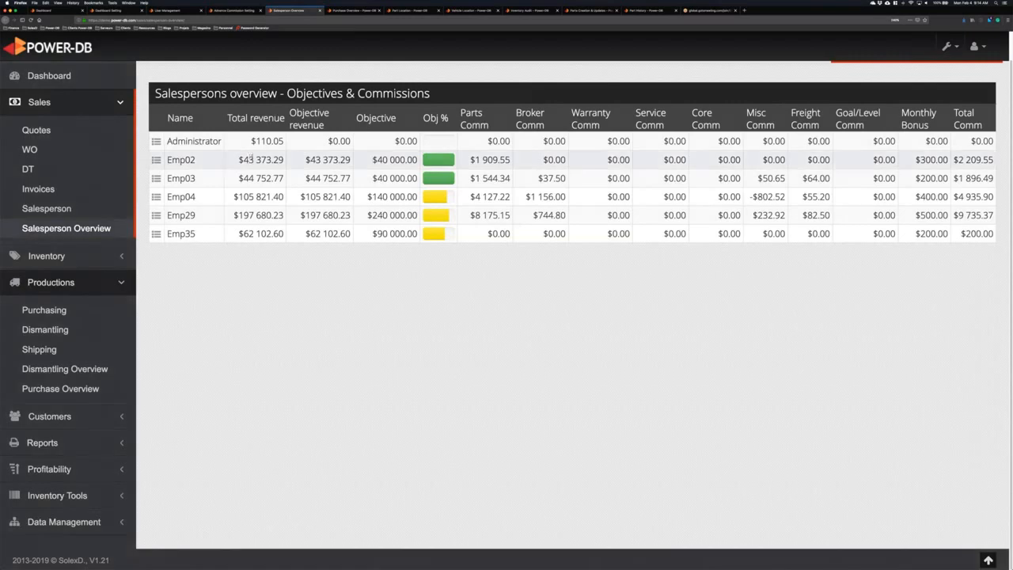
drag(373, 160, 414, 161)
scroll(675, 154, up, 2)
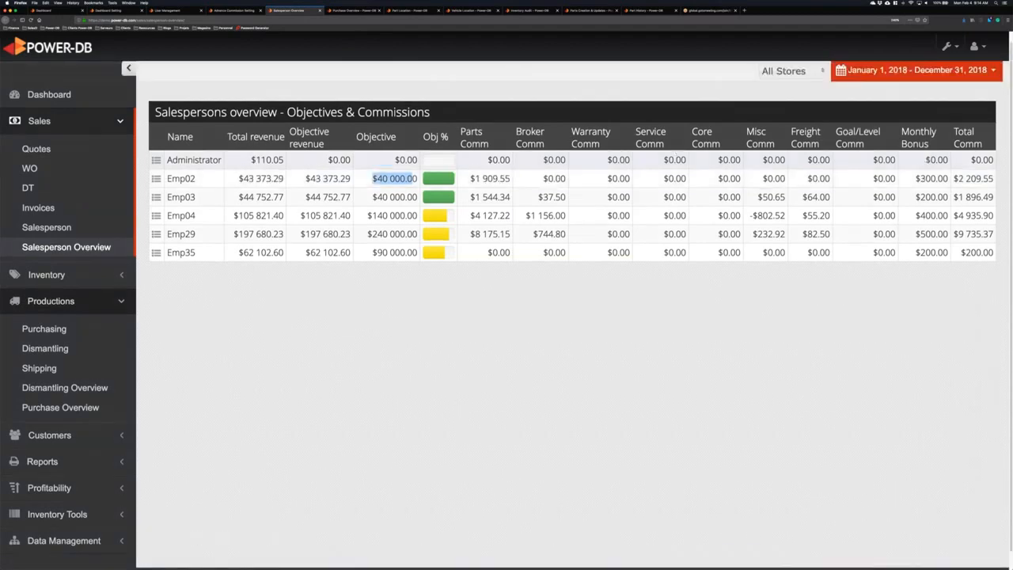
click(391, 208)
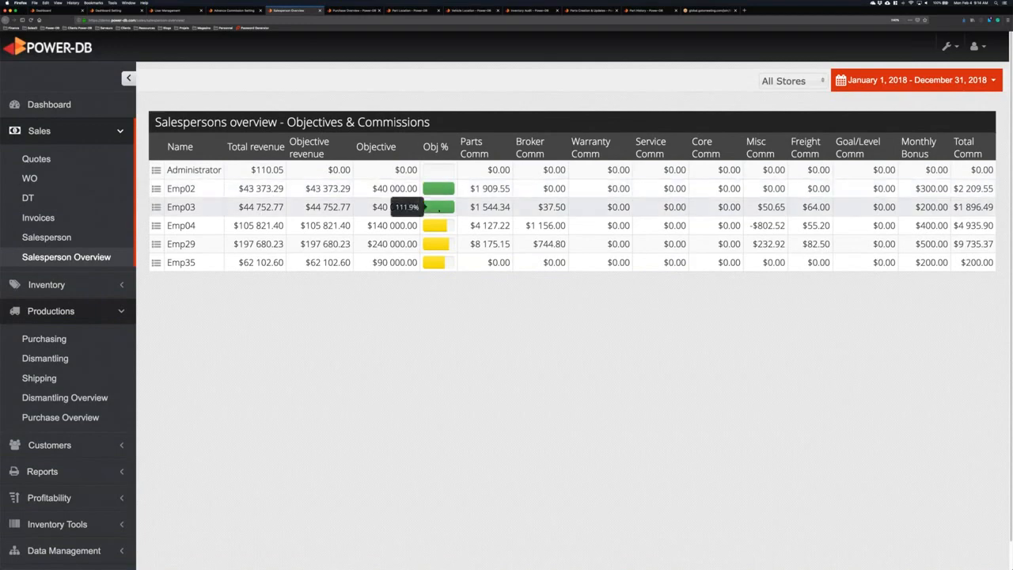
mouse_move(440, 226)
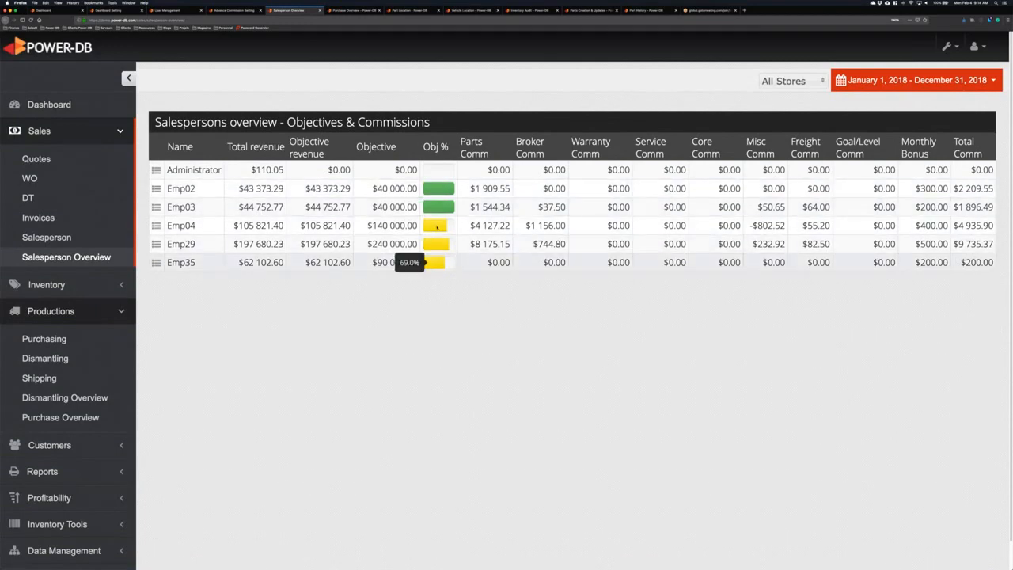
- Show Emp03's monthly details and highlight the objective revenue and objective of each month from September to December 2018
click(156, 207)
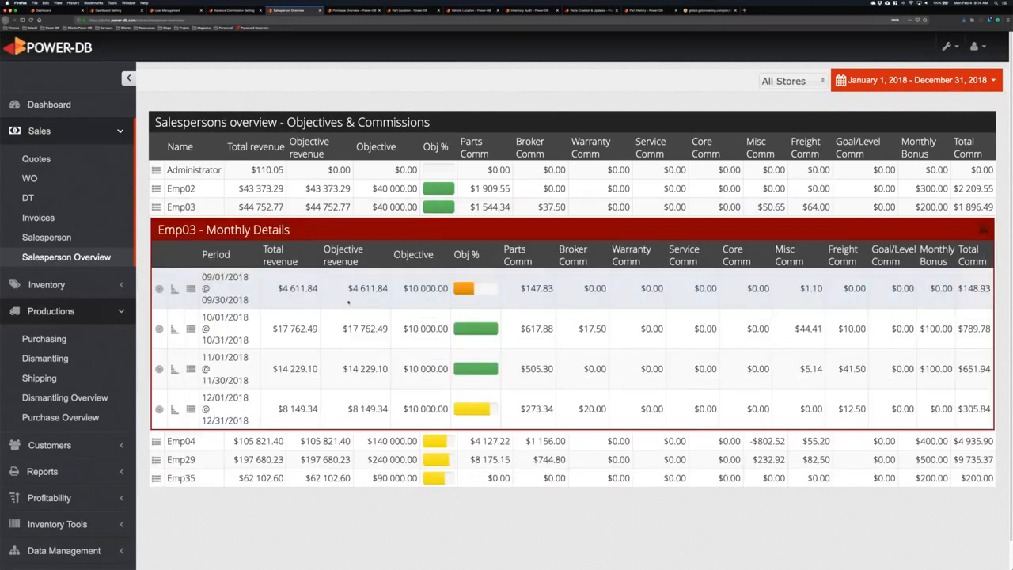
drag(349, 288, 389, 289)
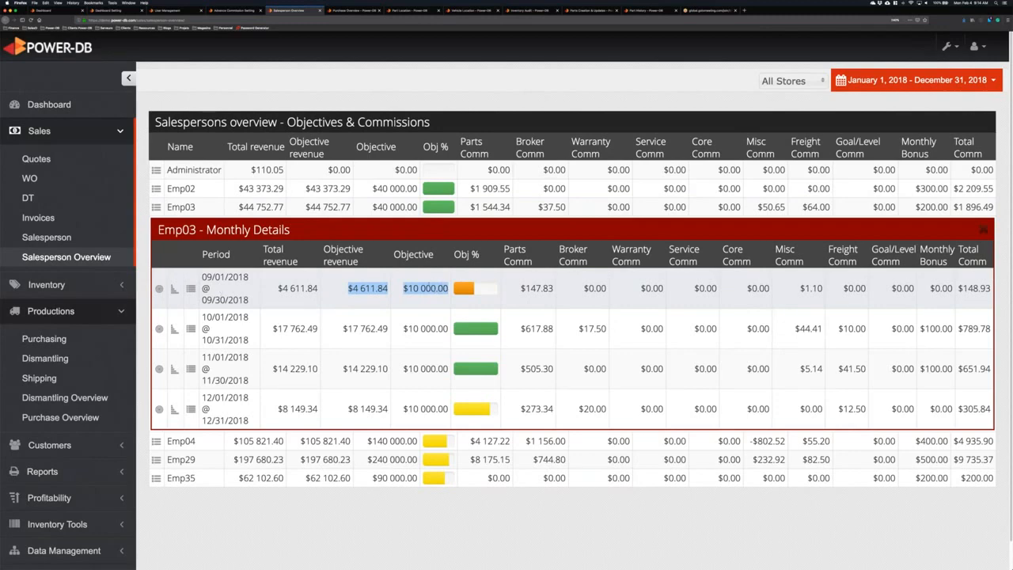
drag(342, 331, 443, 330)
drag(342, 369, 448, 369)
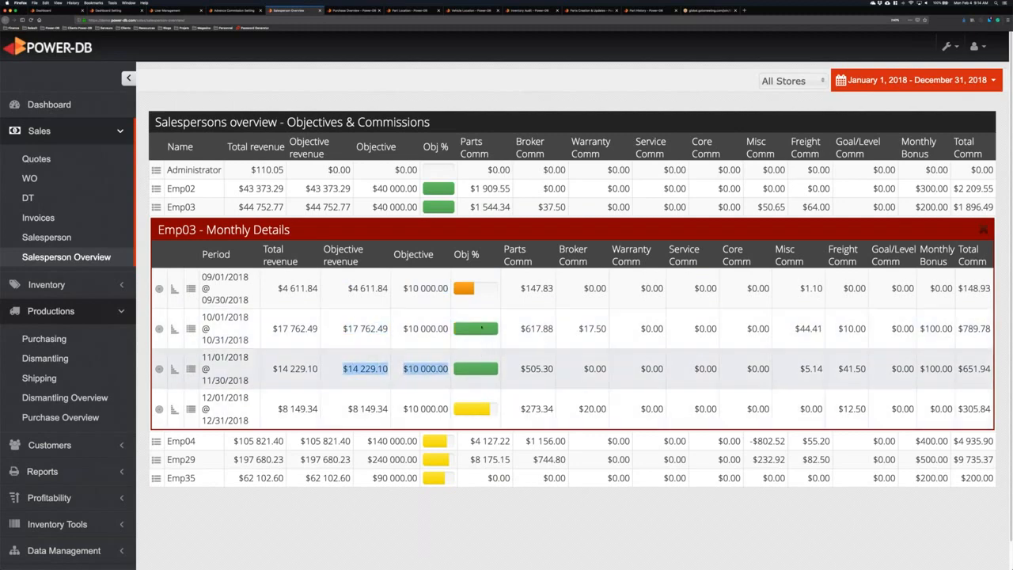
drag(341, 410, 467, 410)
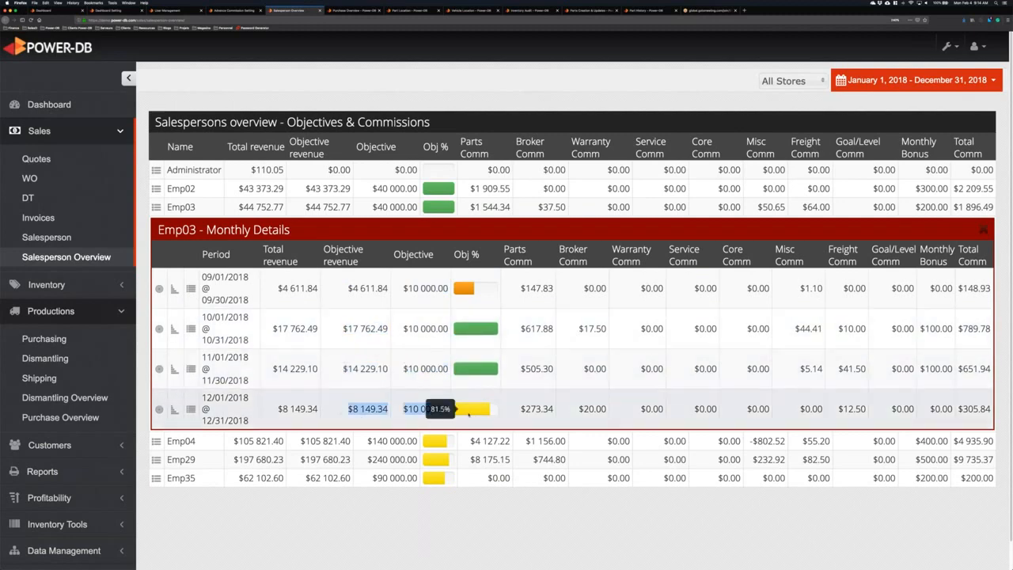
click(479, 410)
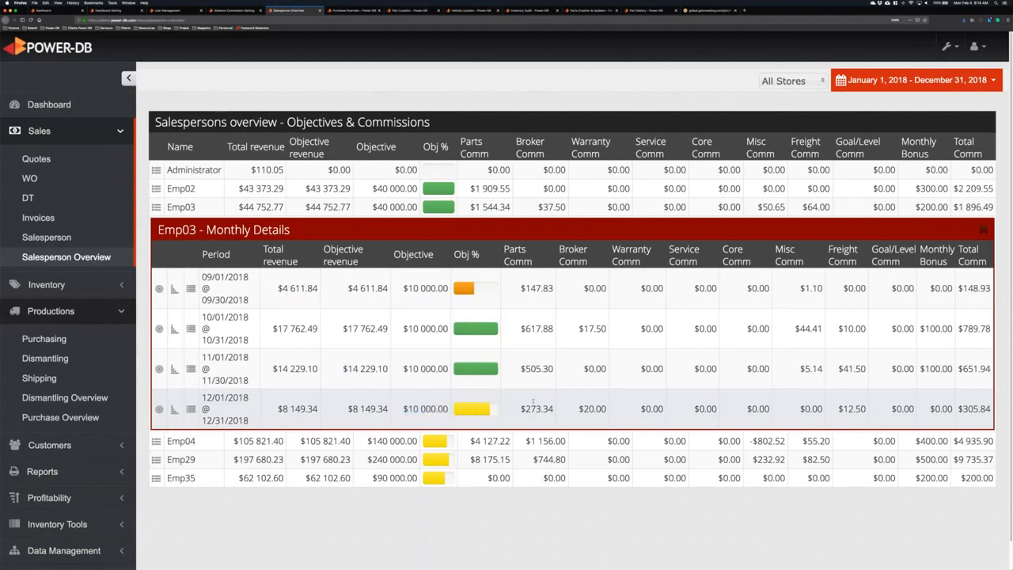
- Highlight Emp03's parts commission and total commission for September 2018, and close the monthly details
drag(520, 288, 553, 288)
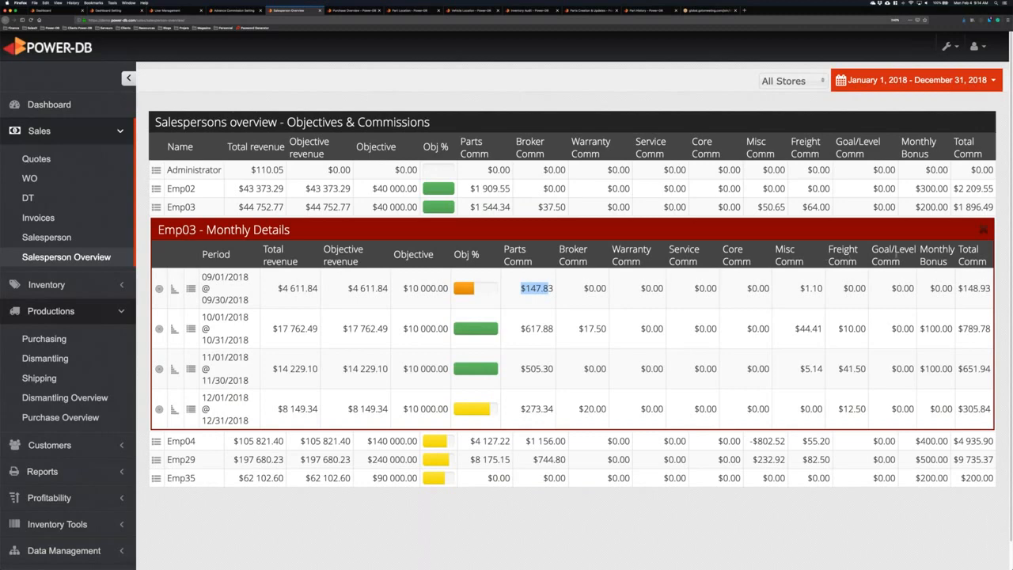
drag(957, 289, 986, 289)
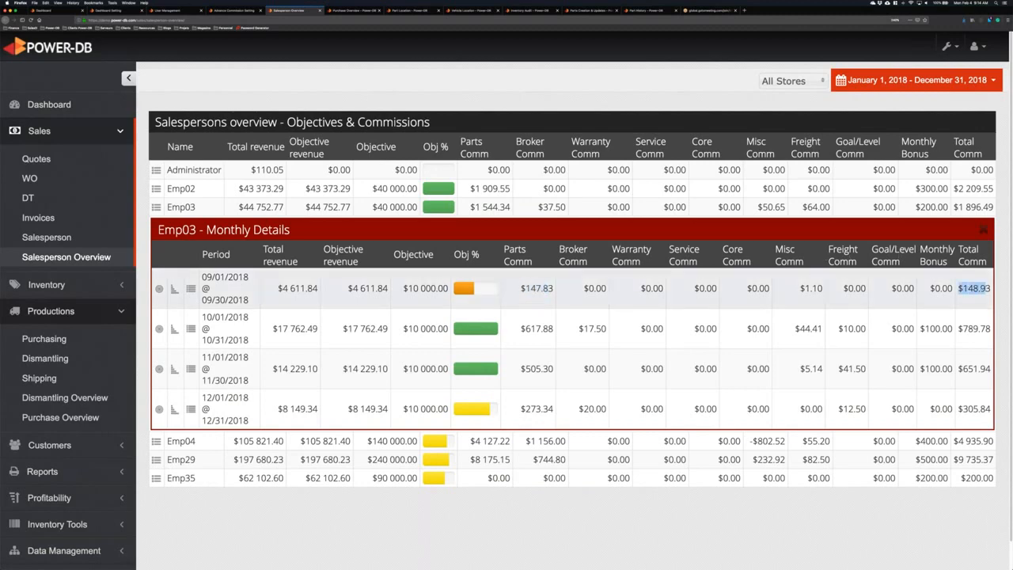
click(960, 330)
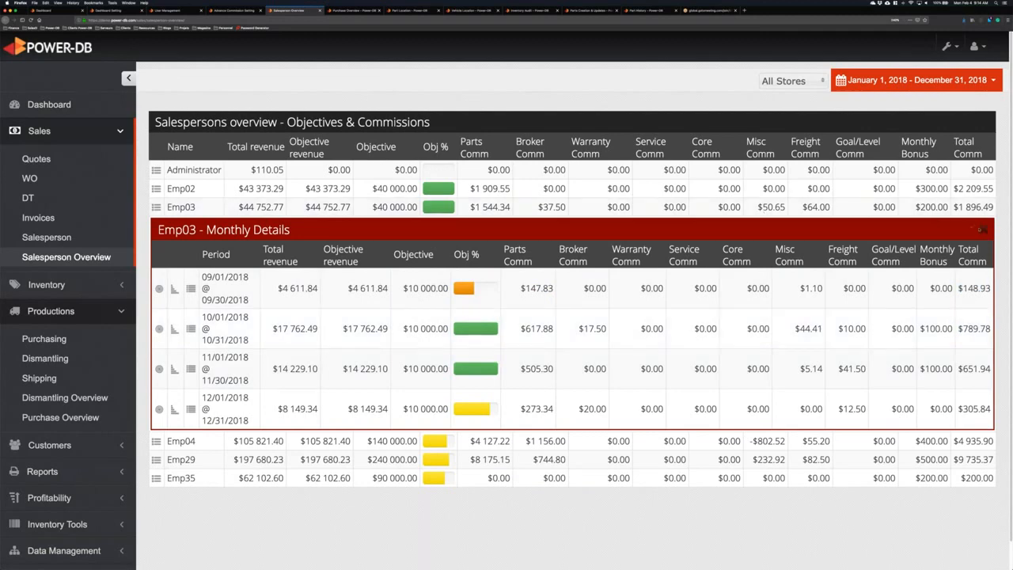
click(982, 229)
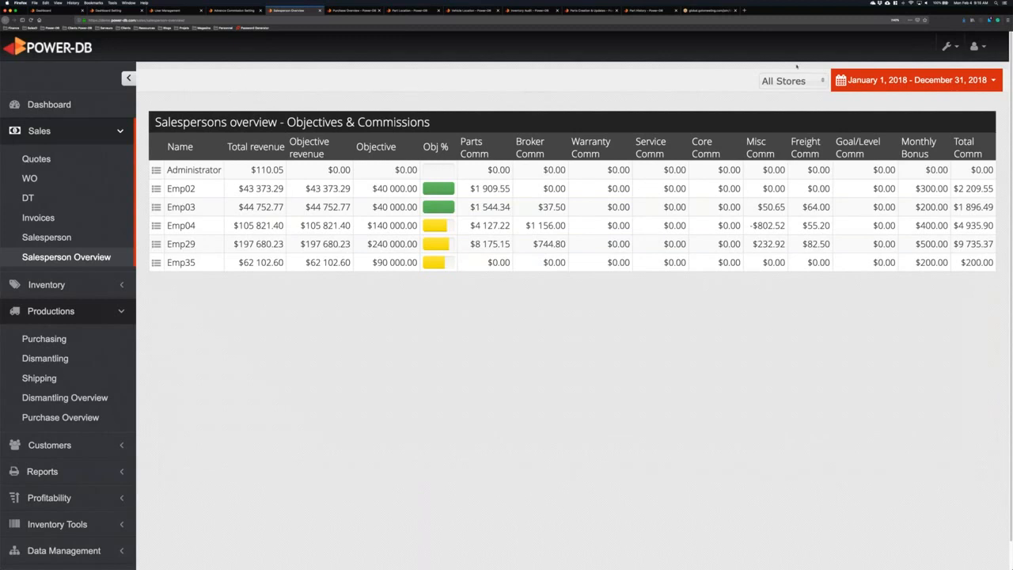
- Open Reports/Alerts Management in a new browser tab and switch to it
click(947, 45)
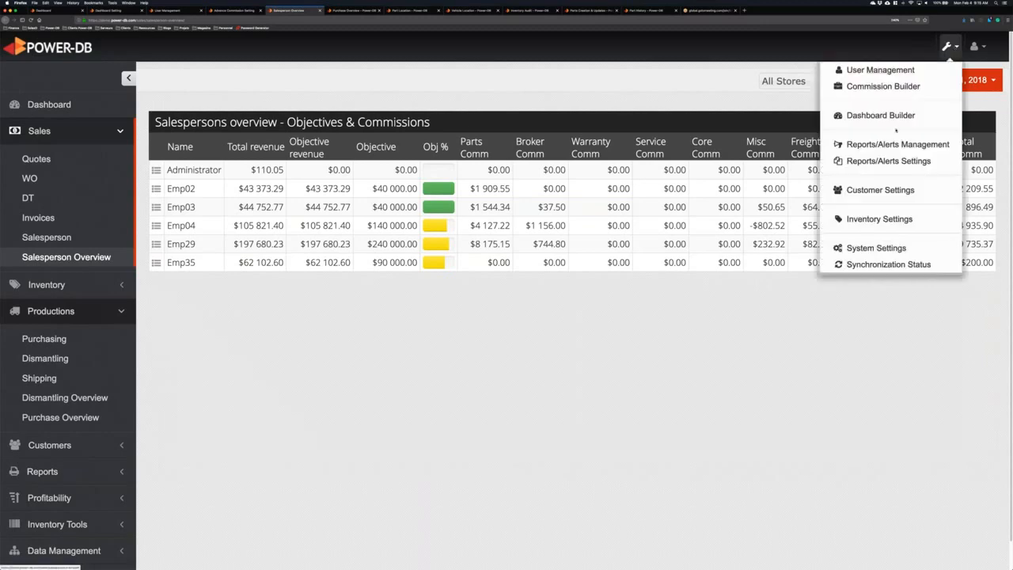
right_click(899, 146)
click(918, 150)
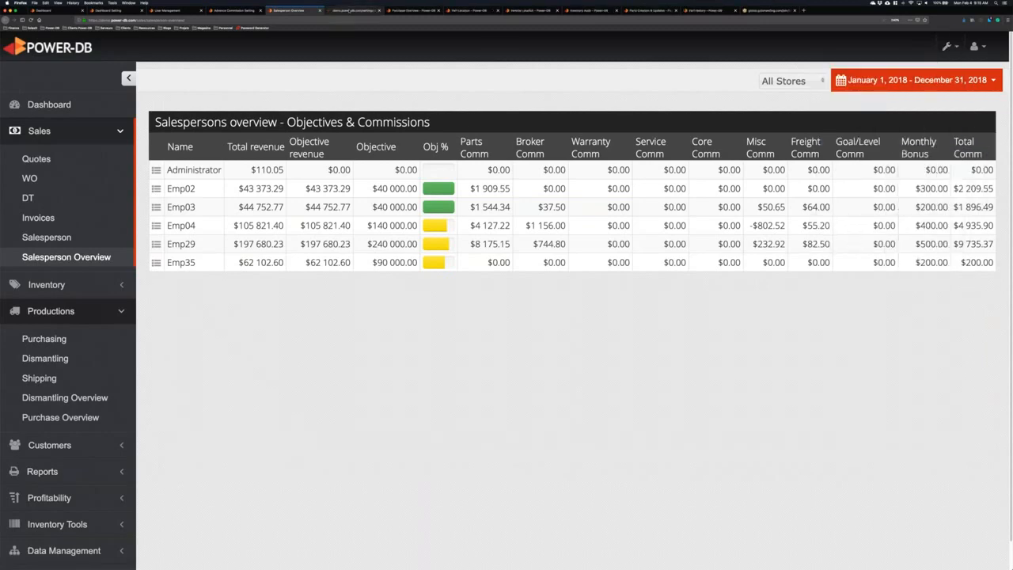
click(349, 10)
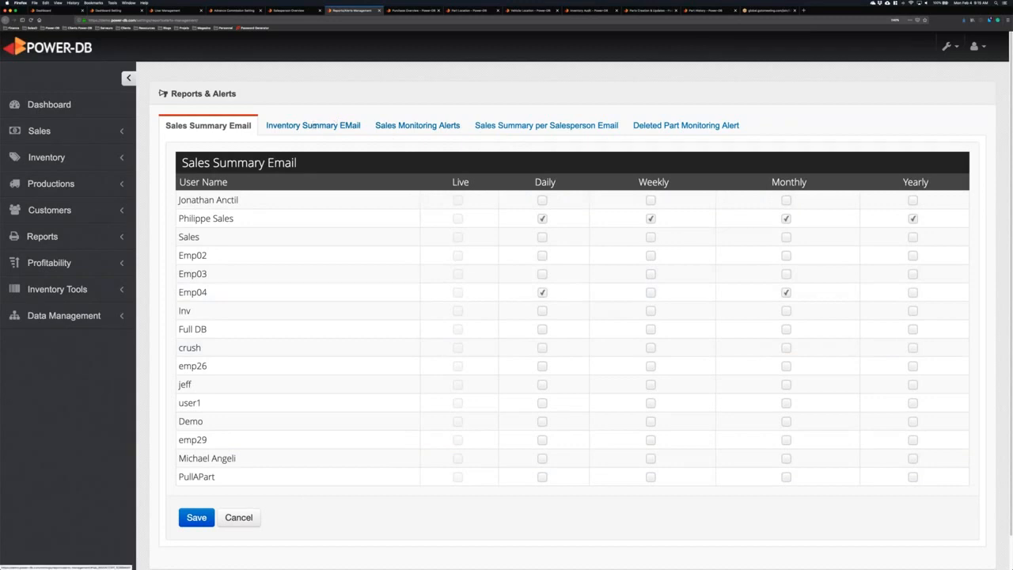
- Show the recipient settings for Inventory Summary EMail, Sales Monitoring Alerts, Sales Summary per Salesperson Email and Deleted Part Monitoring Alert in turn
click(313, 126)
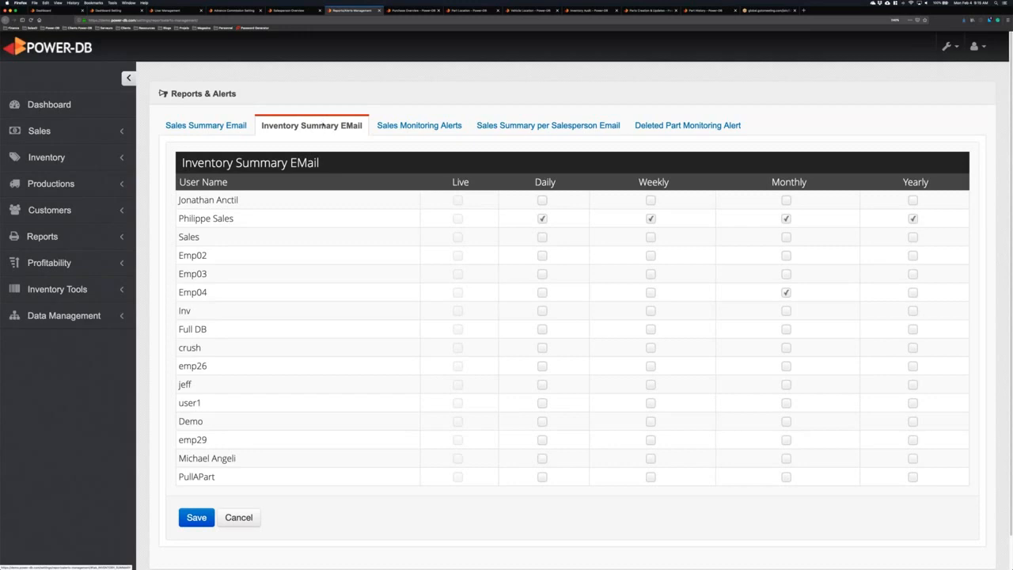
click(403, 126)
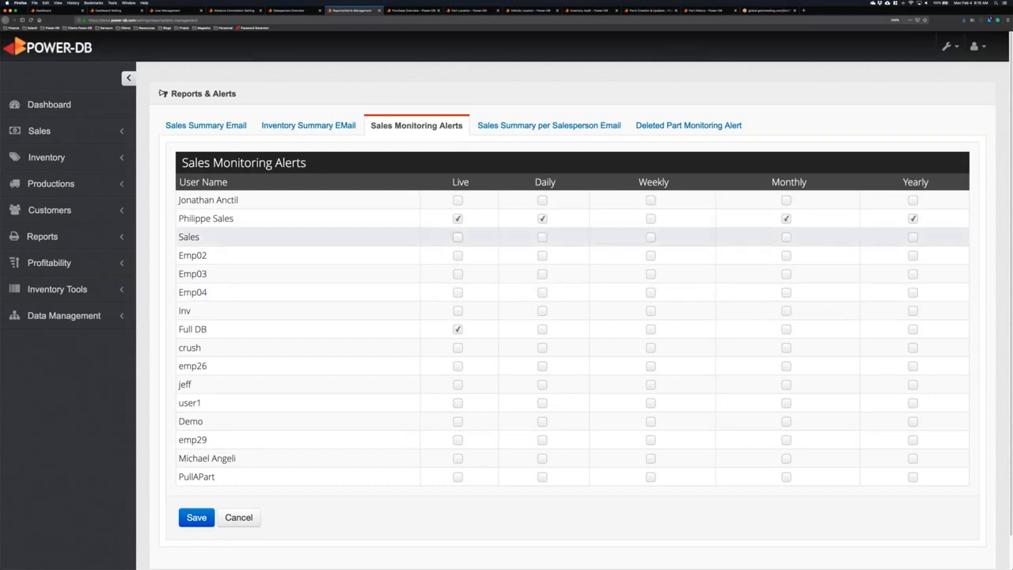
click(522, 126)
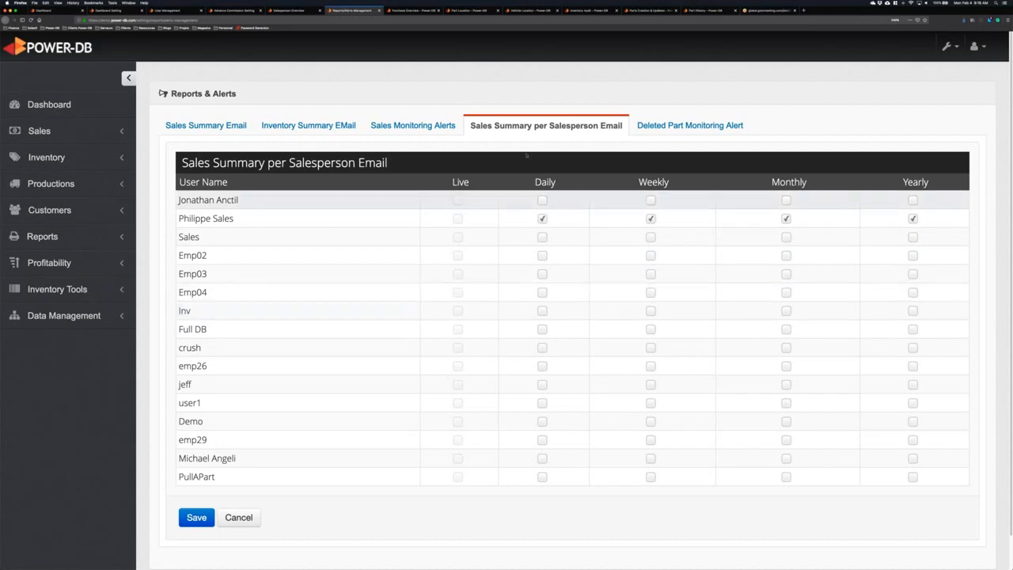
click(633, 126)
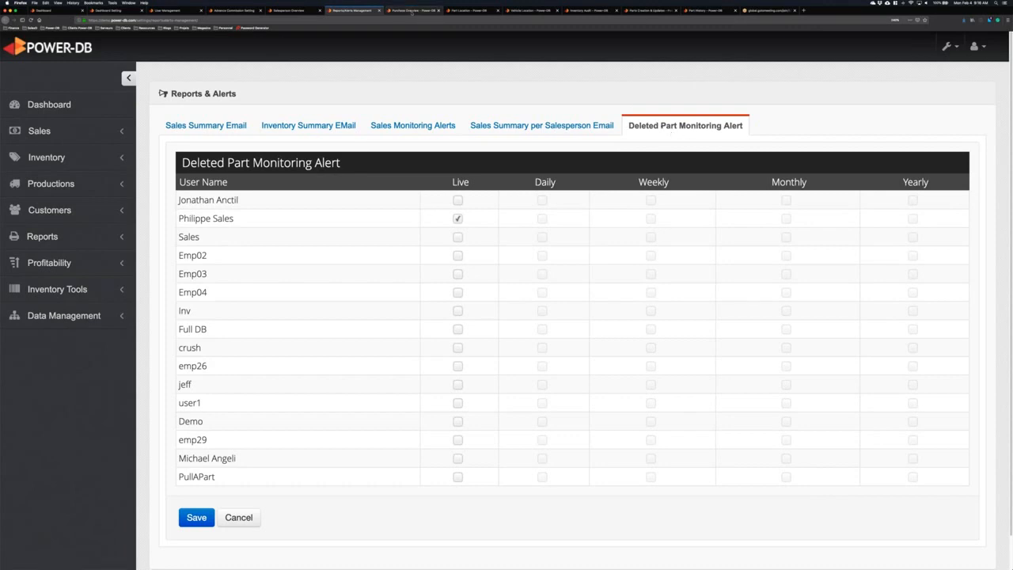
- On the Part Location page, narrow the browser window to phone width and update the location of R# 137595 to LOC321
click(472, 11)
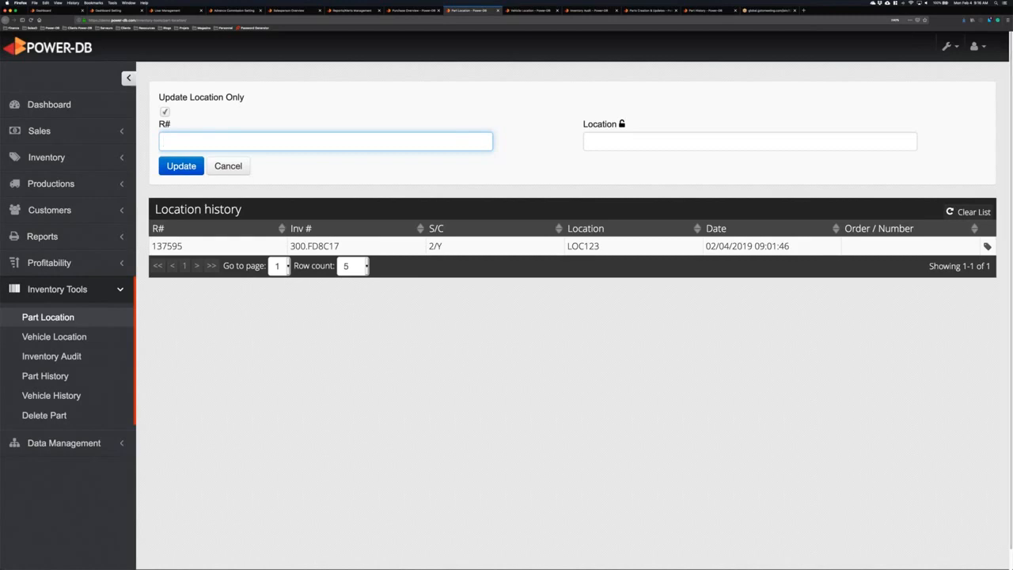
drag(999, 174, 274, 198)
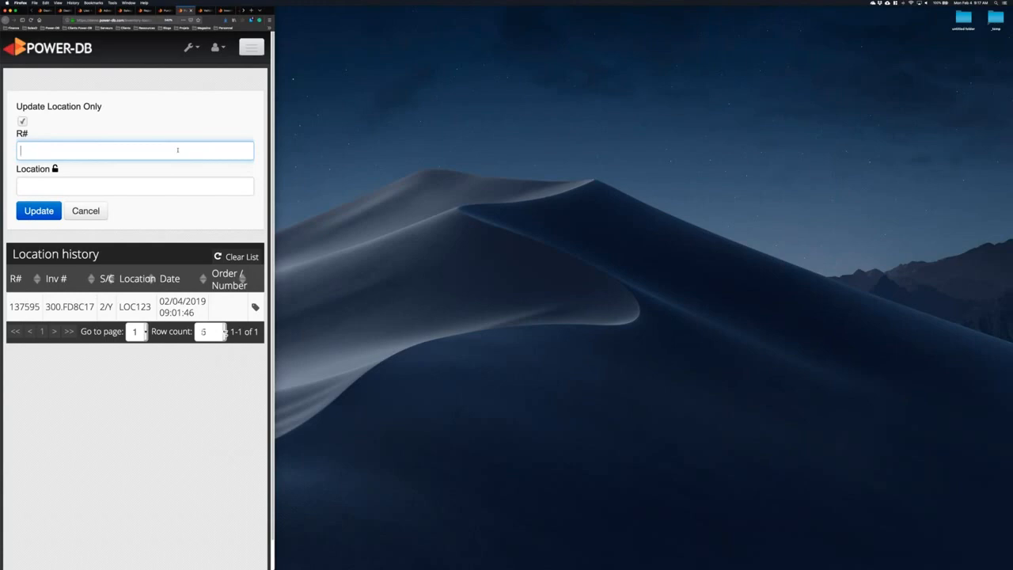
text(1375)
key(Tab)
text(LOC321)
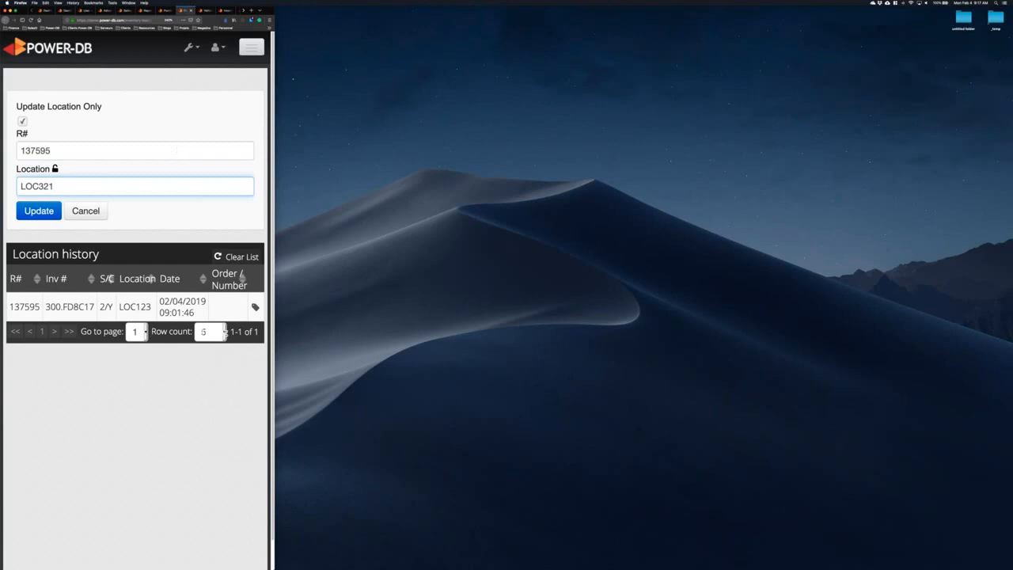
key(Return)
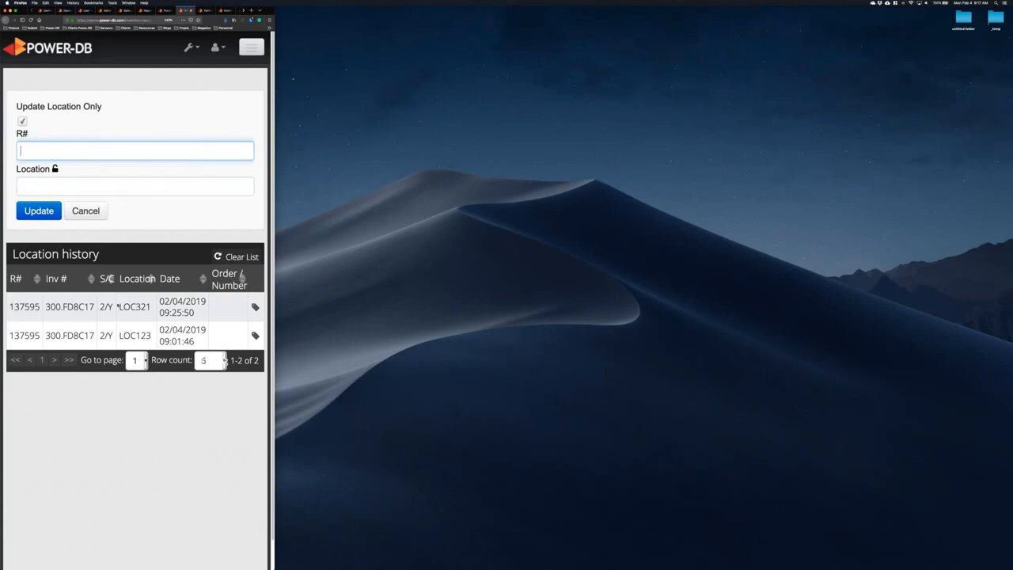
- Widen the browser window back to full size and highlight the date of the LOC321 entry in the location history
drag(271, 273, 1011, 274)
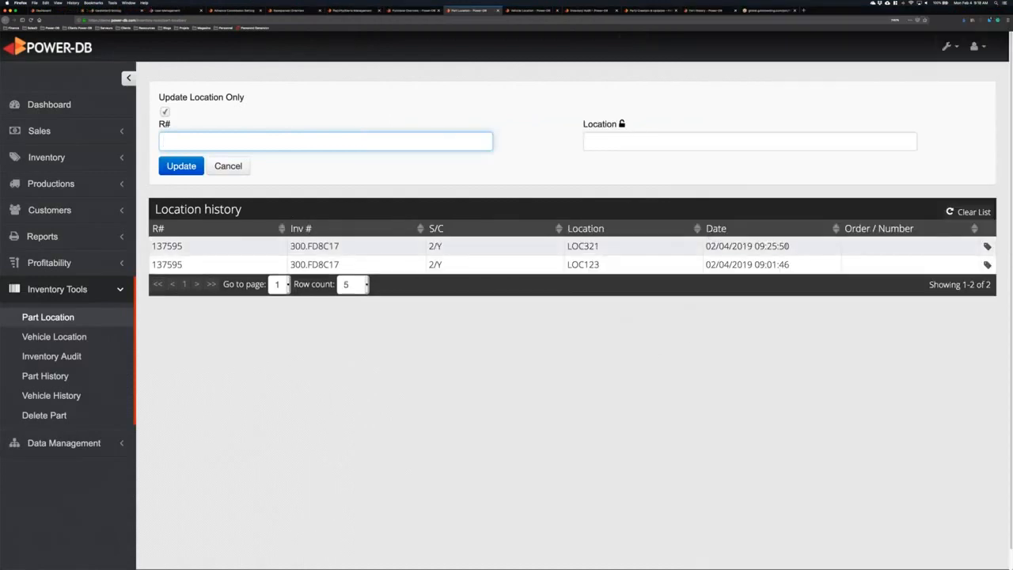
drag(706, 246, 789, 246)
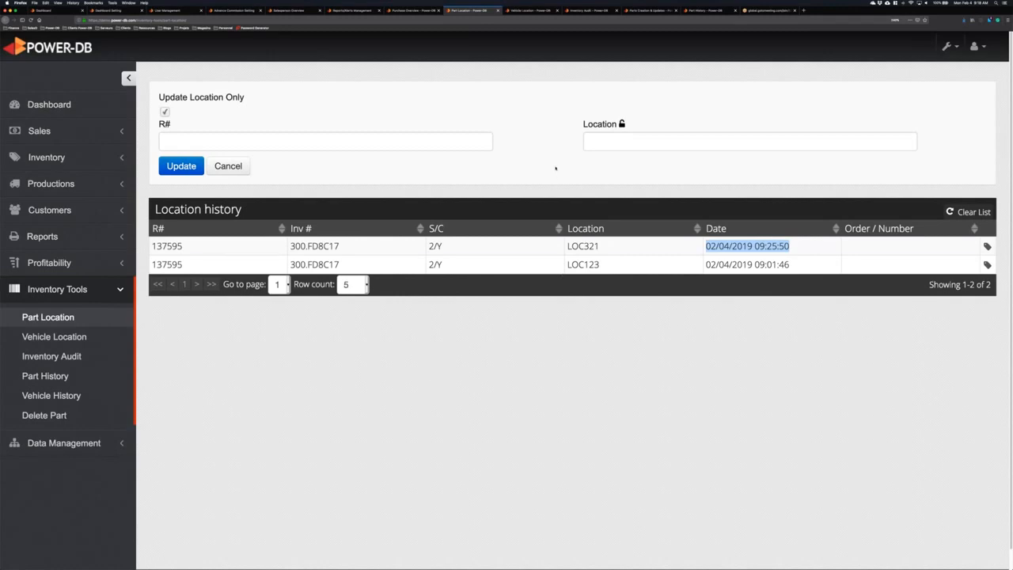
- Enter LOC111 as the part location and lock it for repeated updates
click(601, 143)
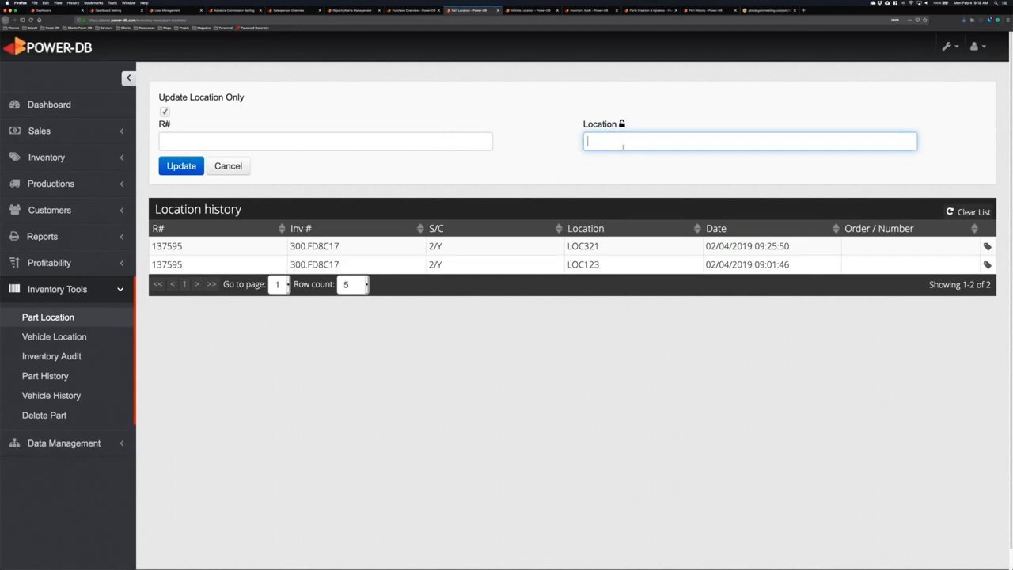
text(LOC111)
click(621, 124)
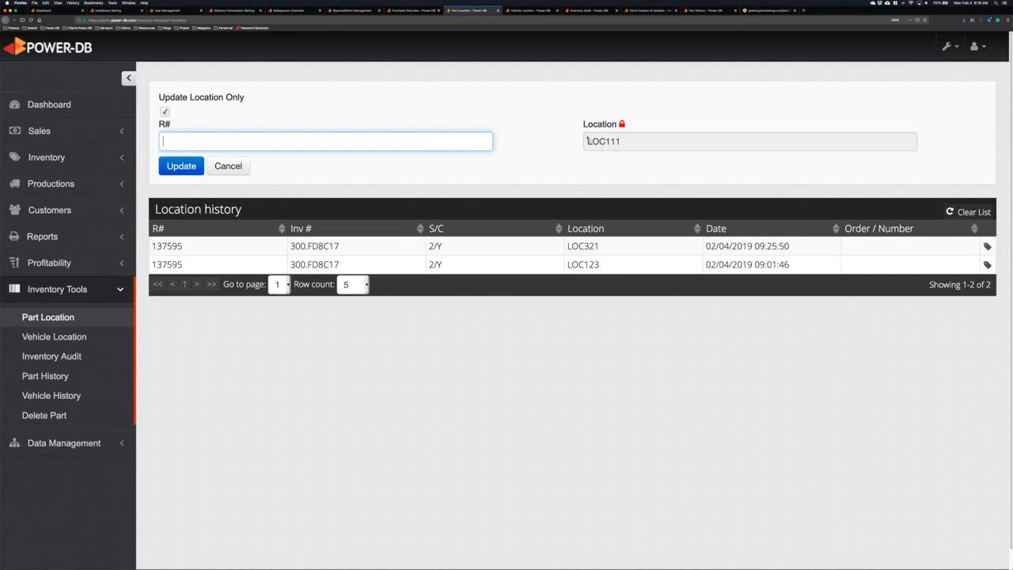
- Replace the locked part location with RETURN, lock it, and release the lock again
click(613, 140)
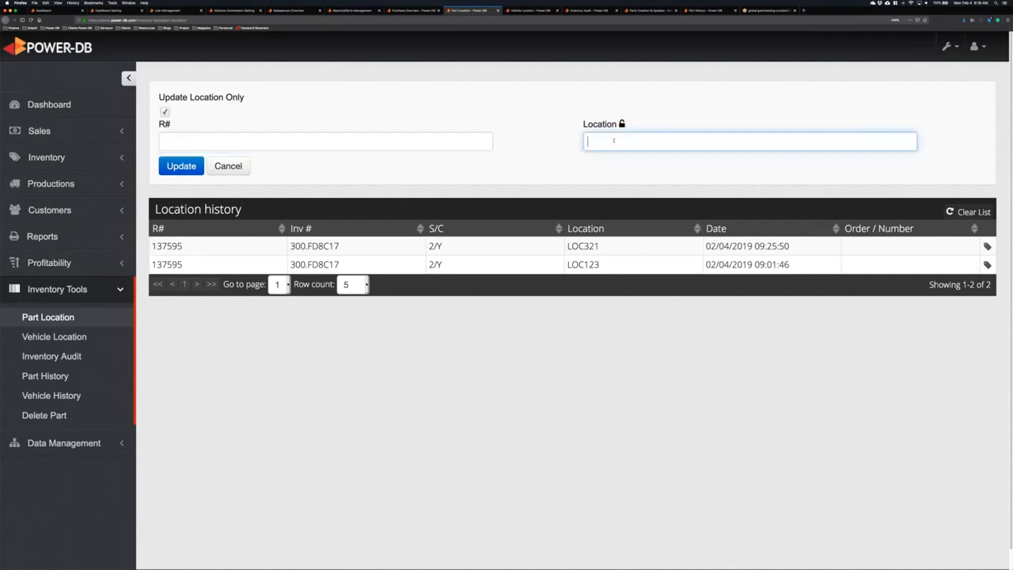
text(RETURN)
key(Return)
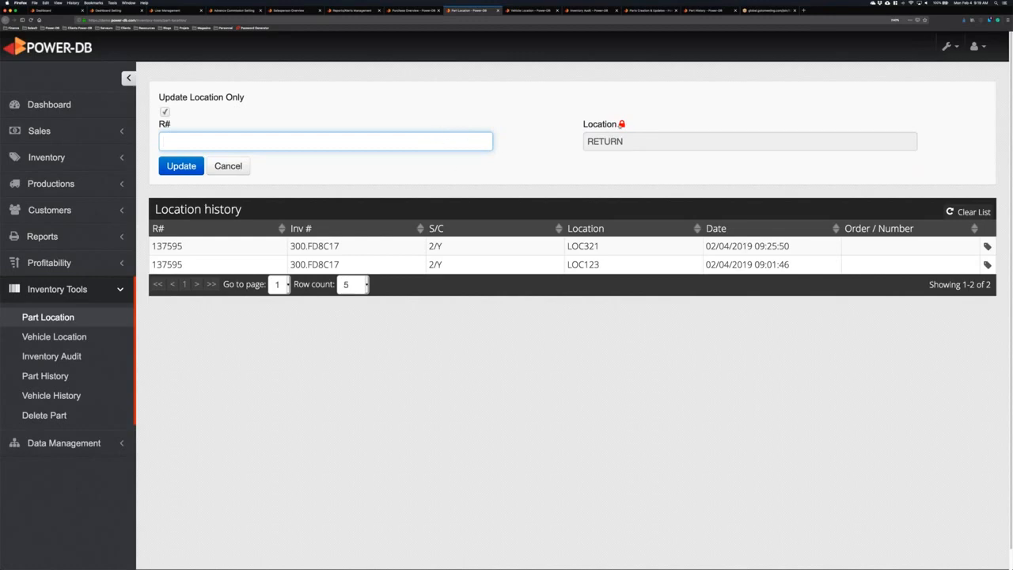
click(623, 124)
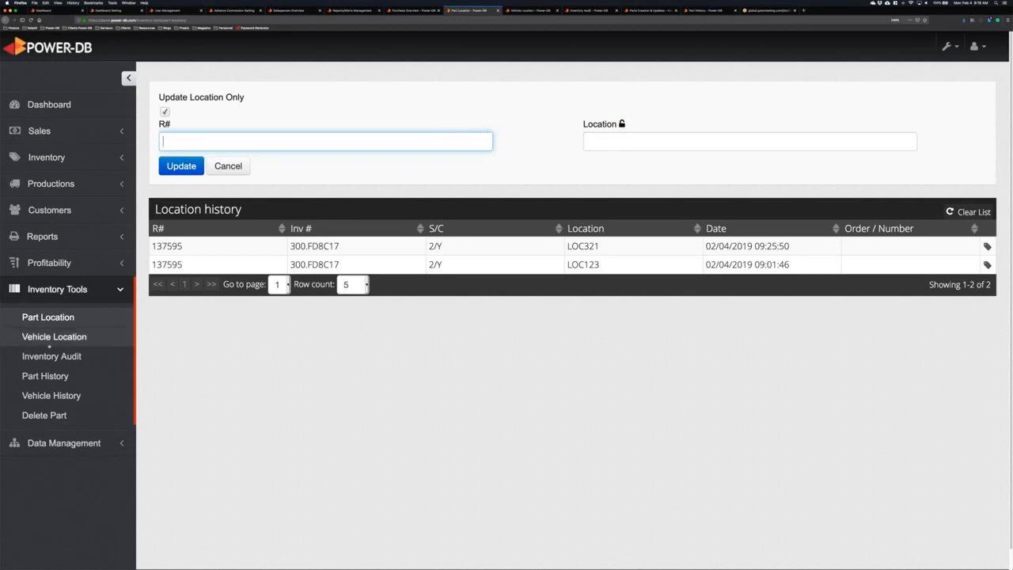
- On the Vehicle Location page, load vehicle stock number 180010 and highlight the first affected part's category and location
click(531, 13)
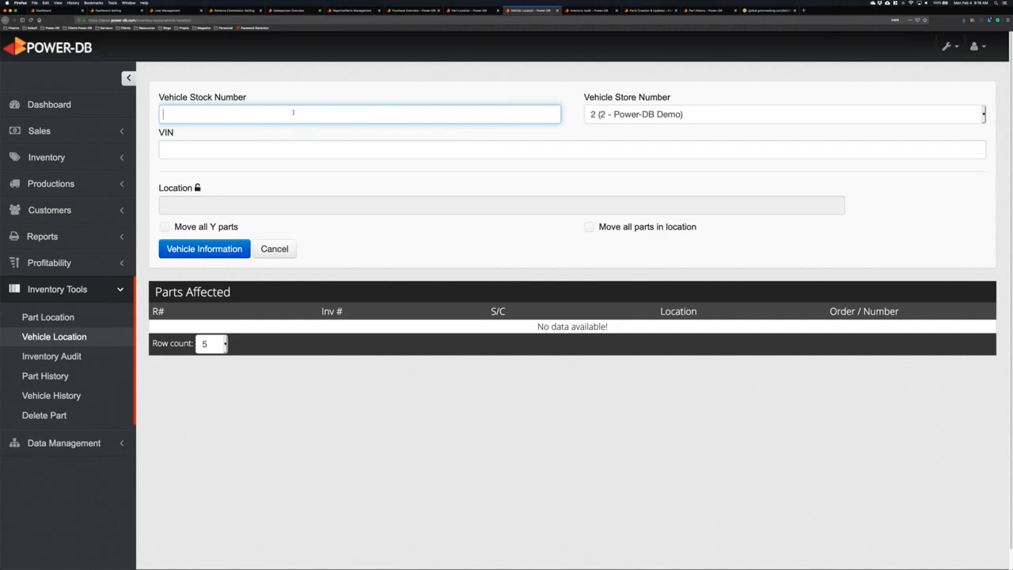
text(180010)
key(Return)
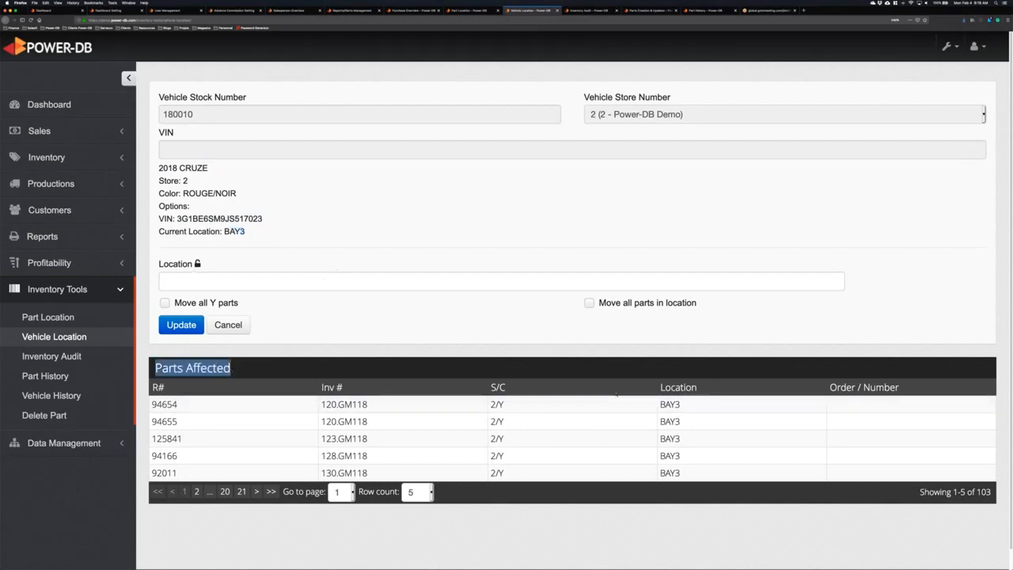
click(502, 404)
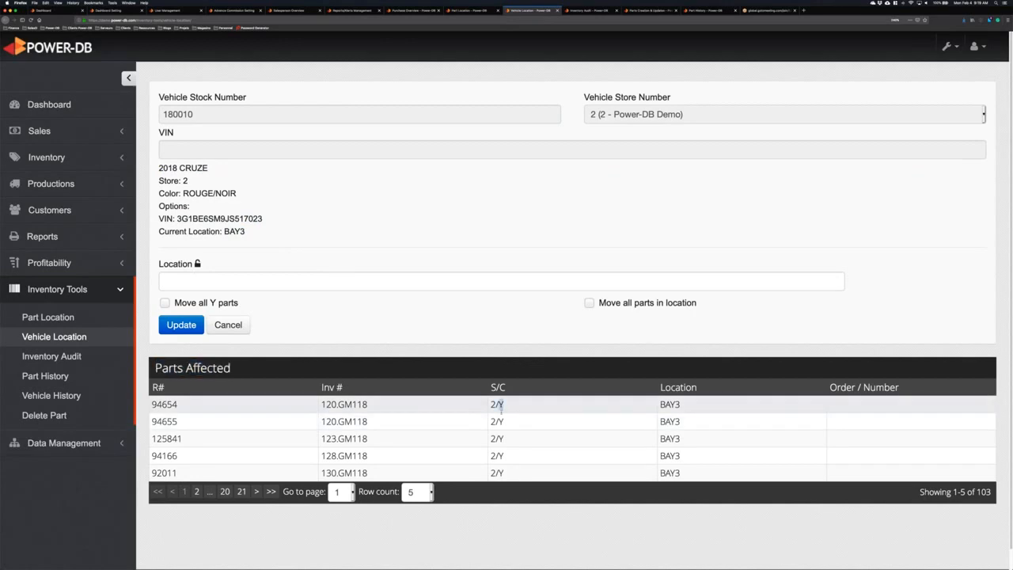
double_click(669, 404)
- Update the vehicle's location to BAY2, highlight both lines of the update summary, and dismiss it
click(277, 281)
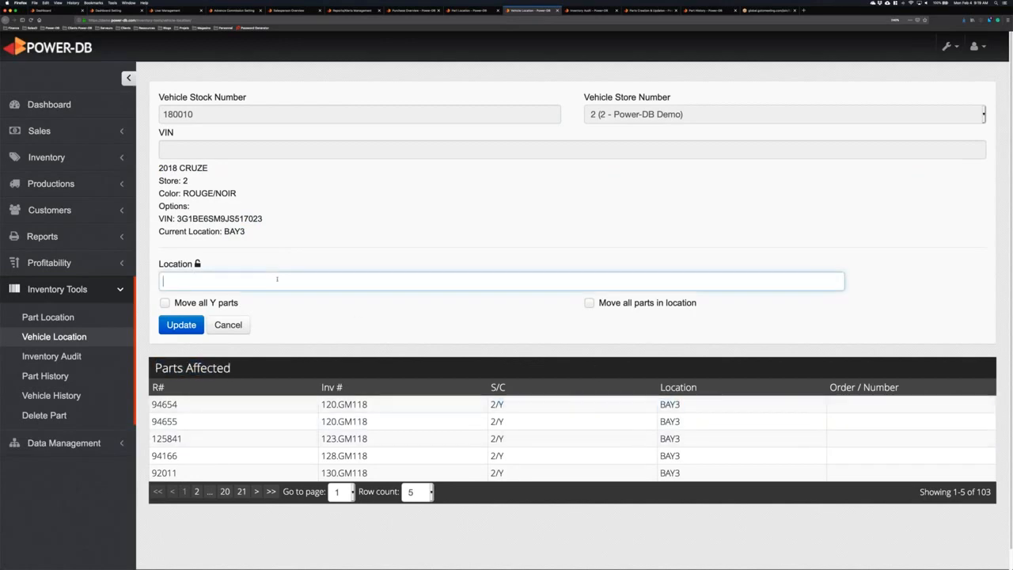
text(BAY2)
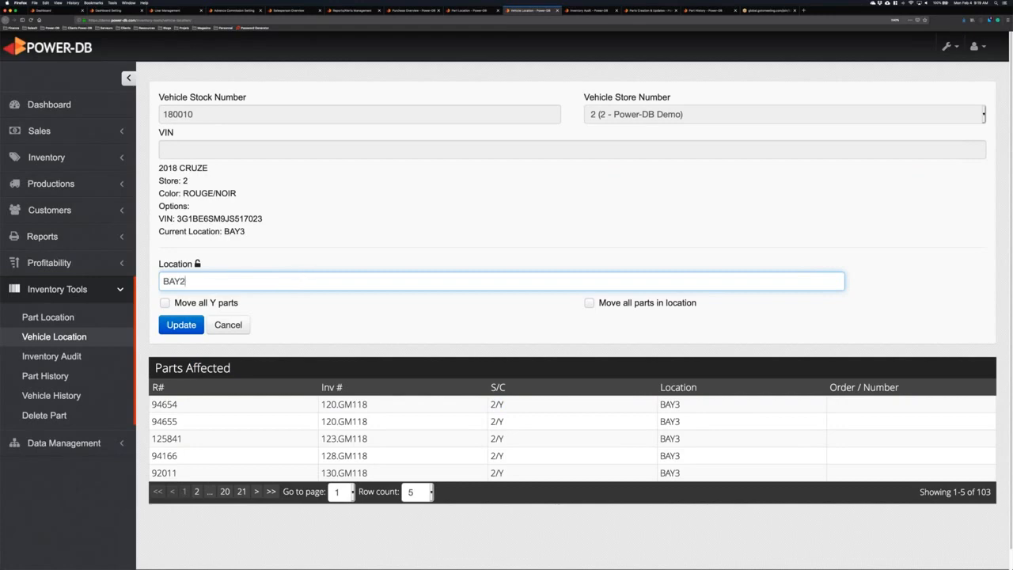
key(super+a)
key(Tab)
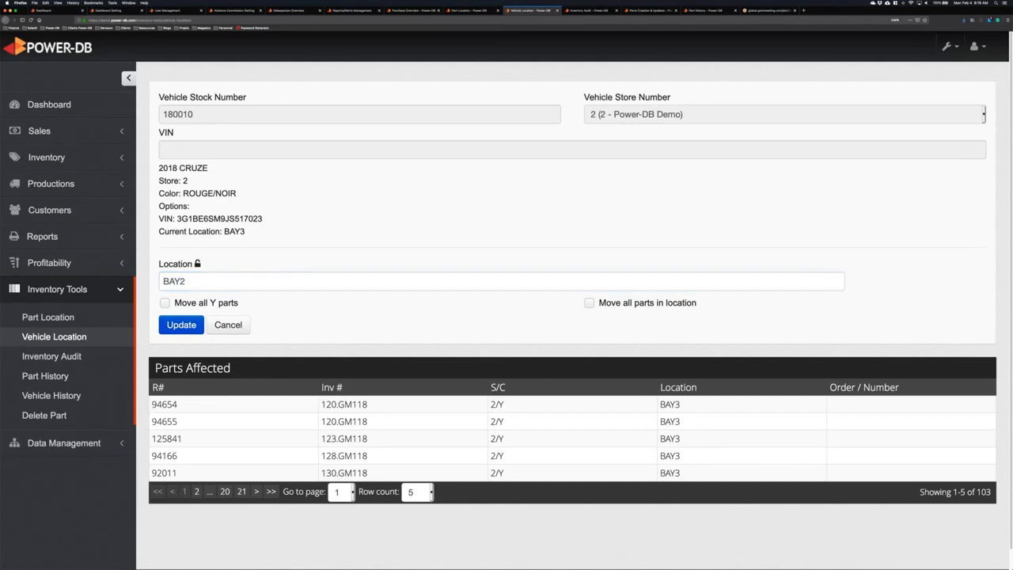
key(Return)
drag(419, 284, 537, 284)
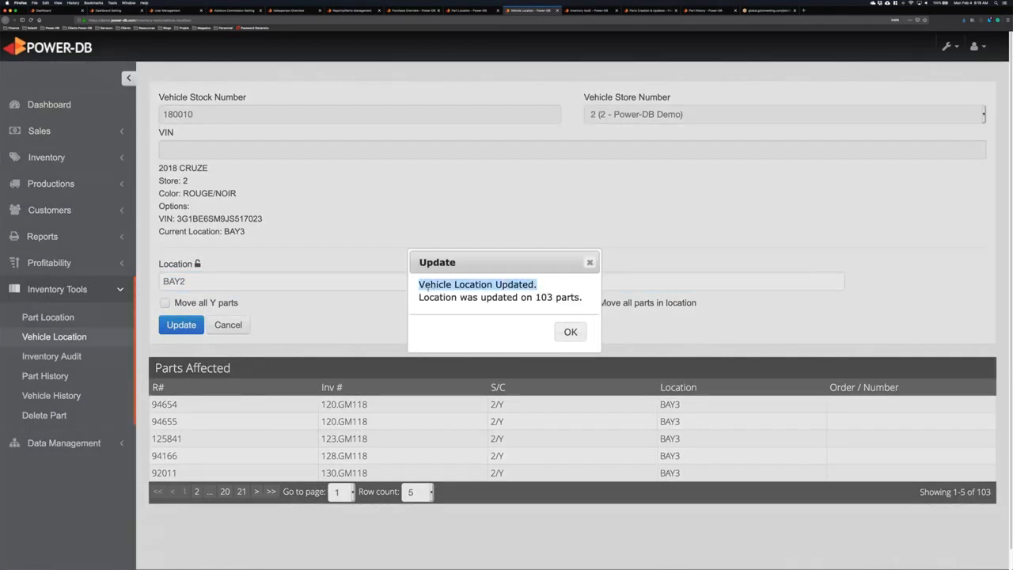
drag(419, 296, 552, 297)
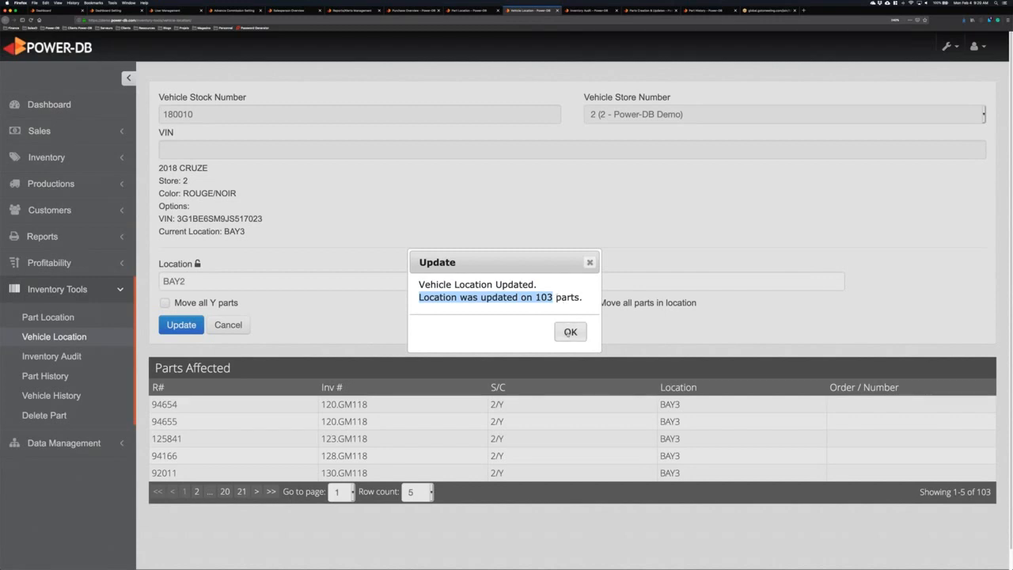
key(Return)
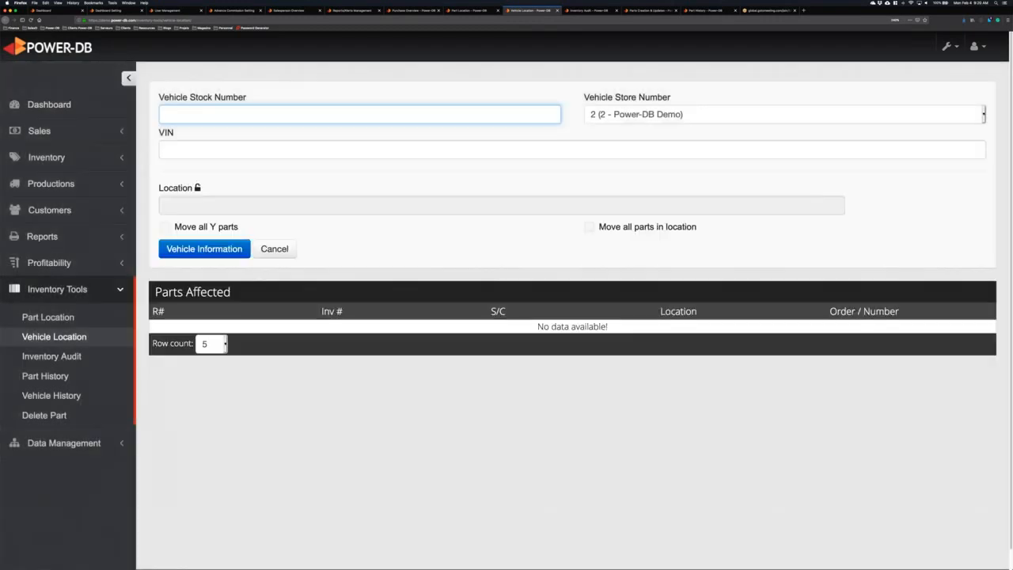
click(294, 274)
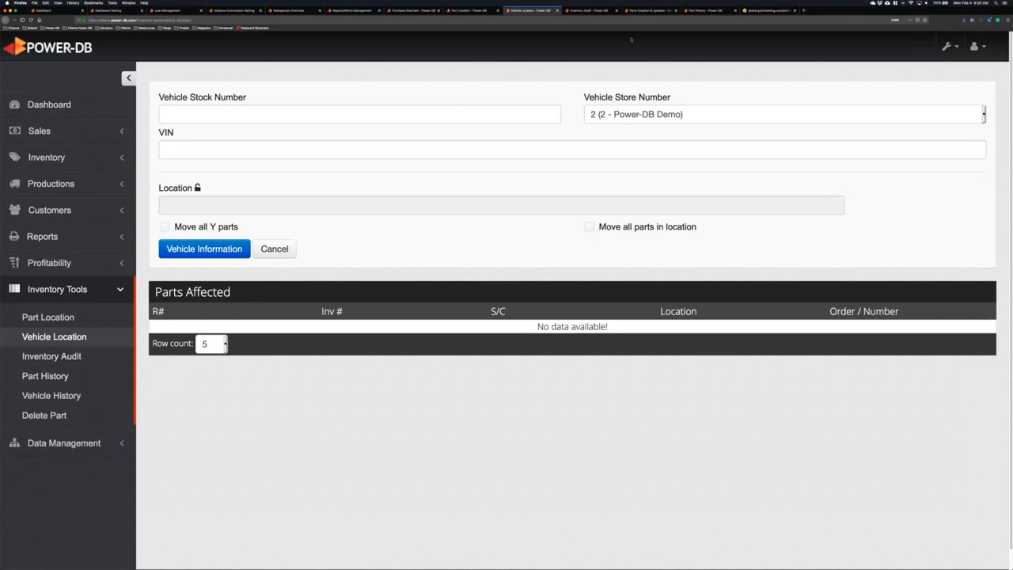
- On the Inventory Audit page, start an audit of location 8A3061 and highlight the listed available parts
click(591, 11)
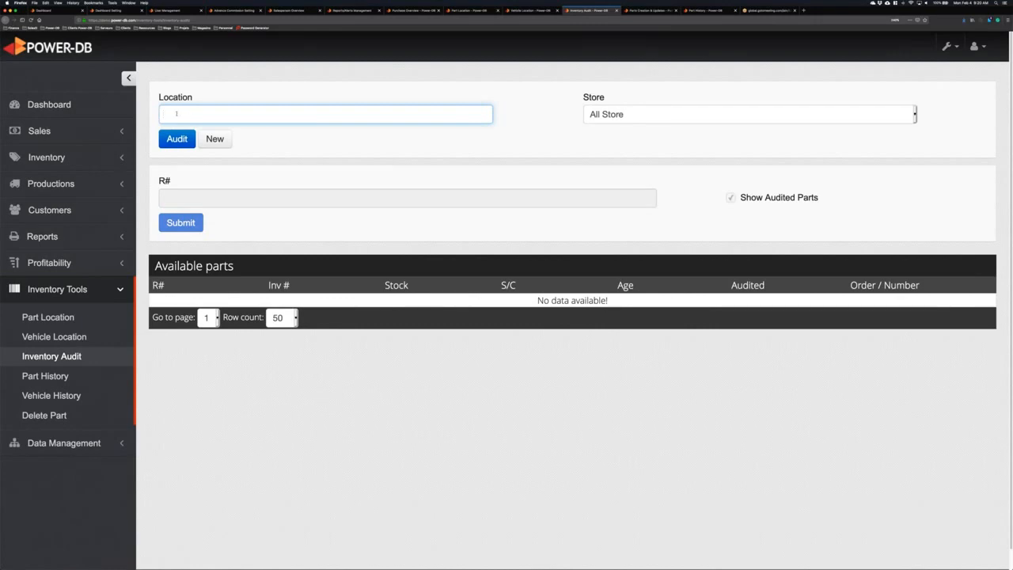
text(8A3061)
key(Return)
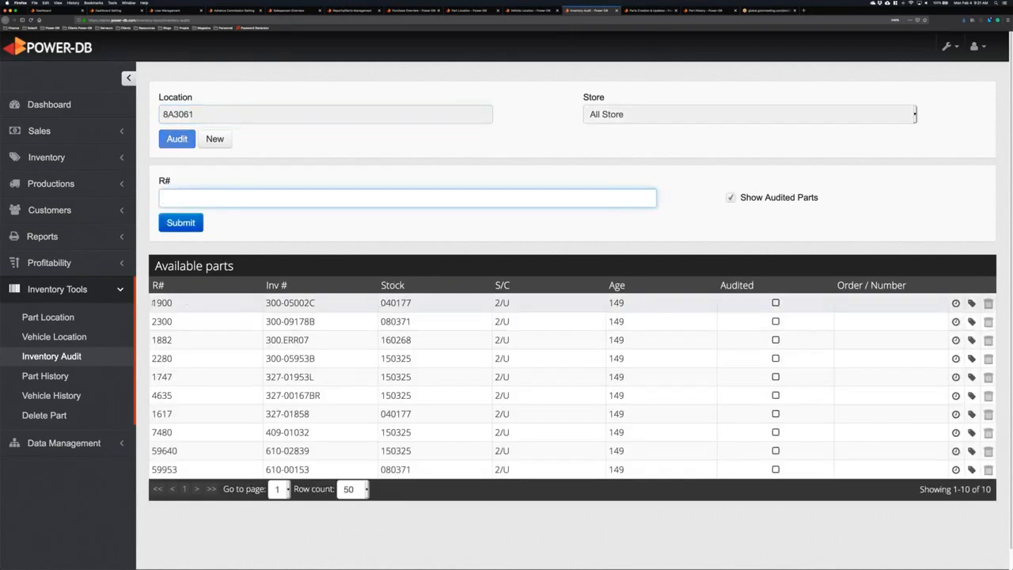
drag(152, 303, 521, 465)
click(521, 465)
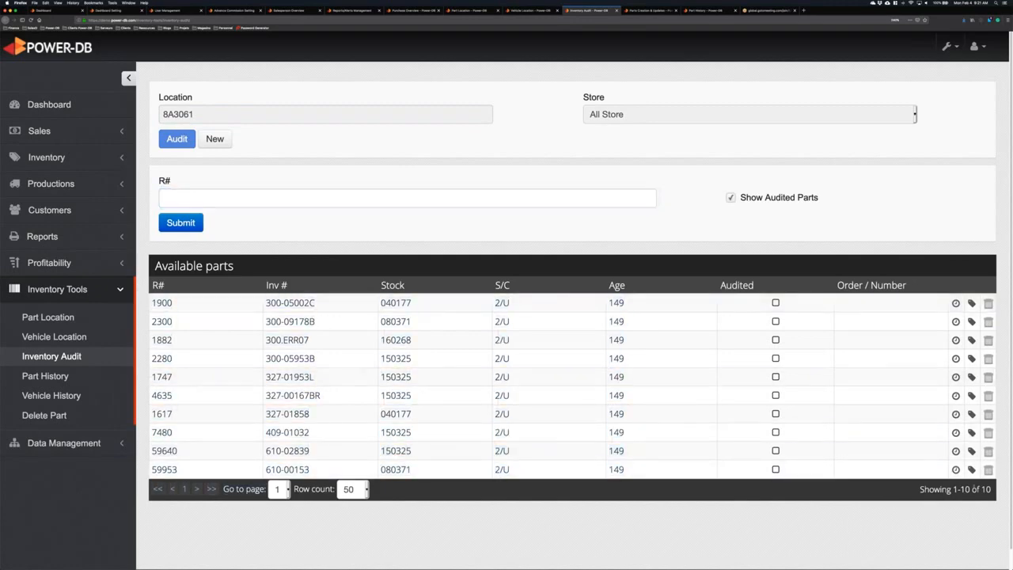
- Submit R# 1900 and R# 1882 from the available parts list to mark them as audited
double_click(161, 302)
key(ctrl+c)
click(188, 202)
key(ctrl+v)
key(Return)
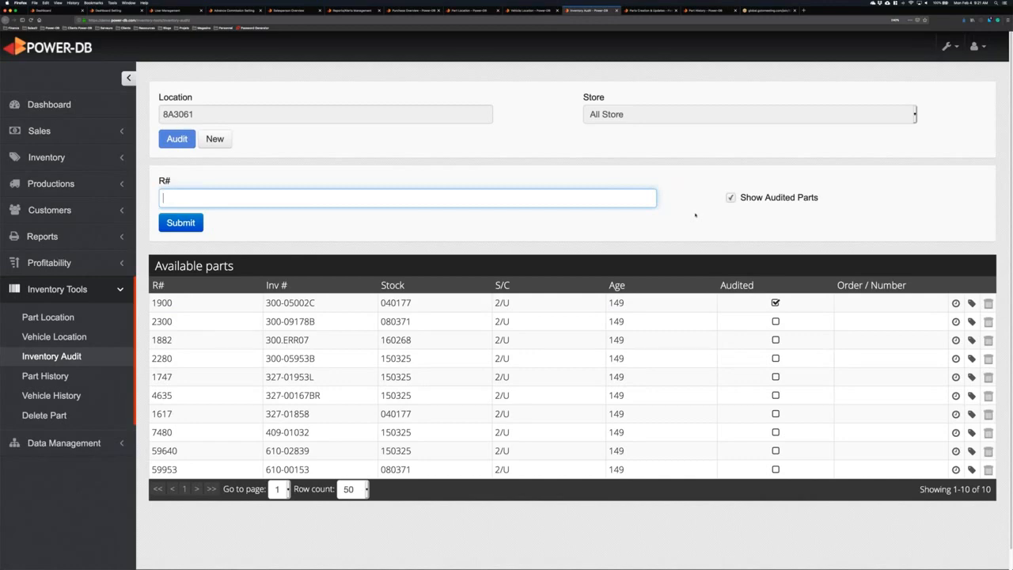
double_click(161, 339)
key(super+c)
click(201, 199)
key(super+v)
key(Return)
- Submit R# 137595, highlight its current location, and save its move to the audited location 8A3061
text(137595)
key(Return)
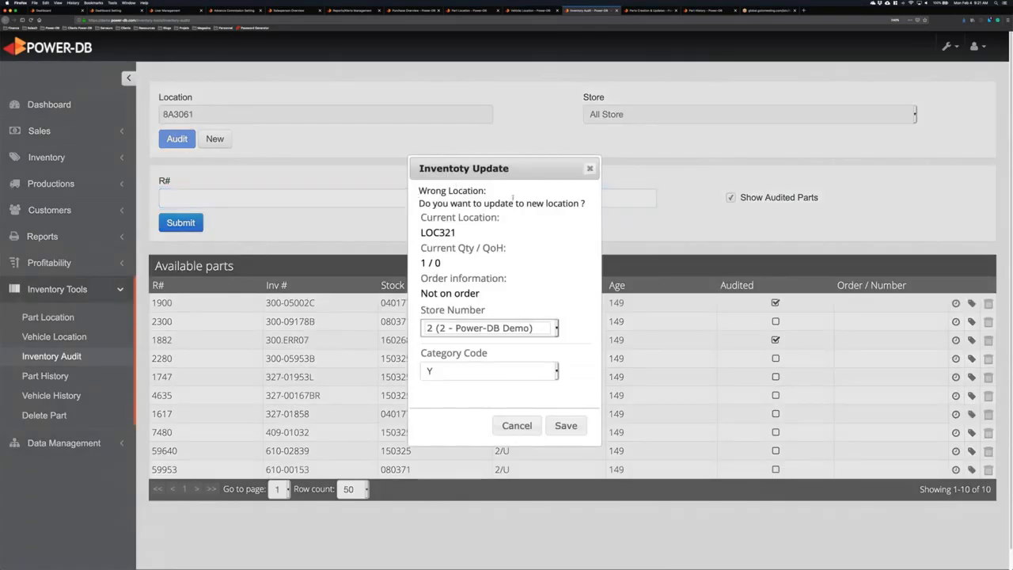
drag(421, 232, 458, 234)
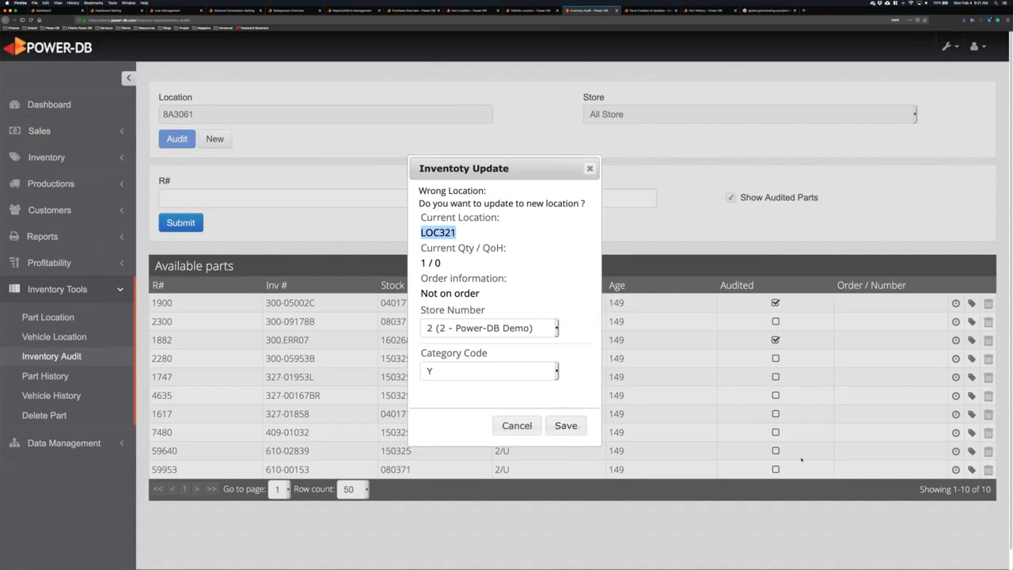
key(Return)
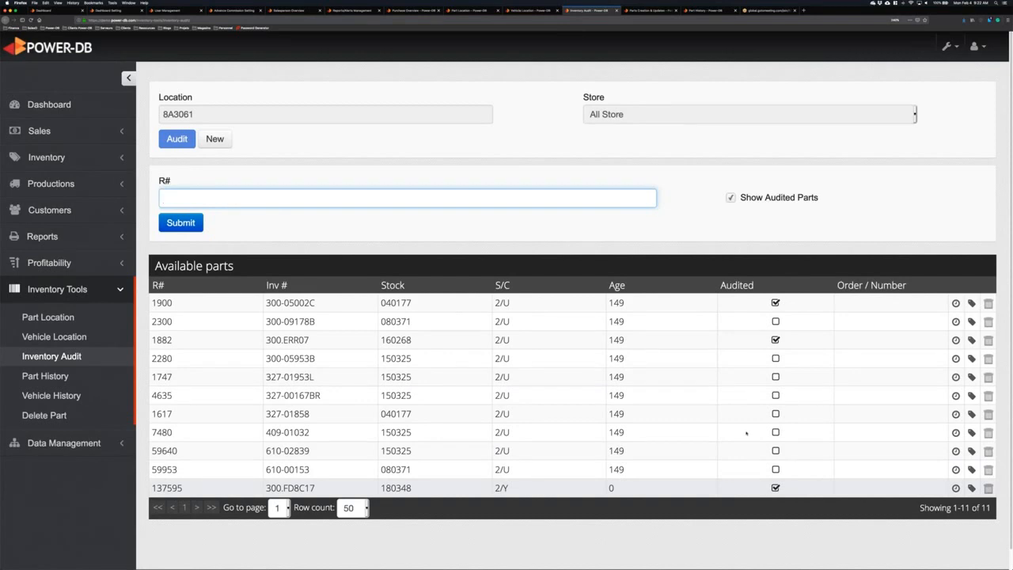
- Highlight R# 59953 in the available parts list and delete that part record
double_click(164, 470)
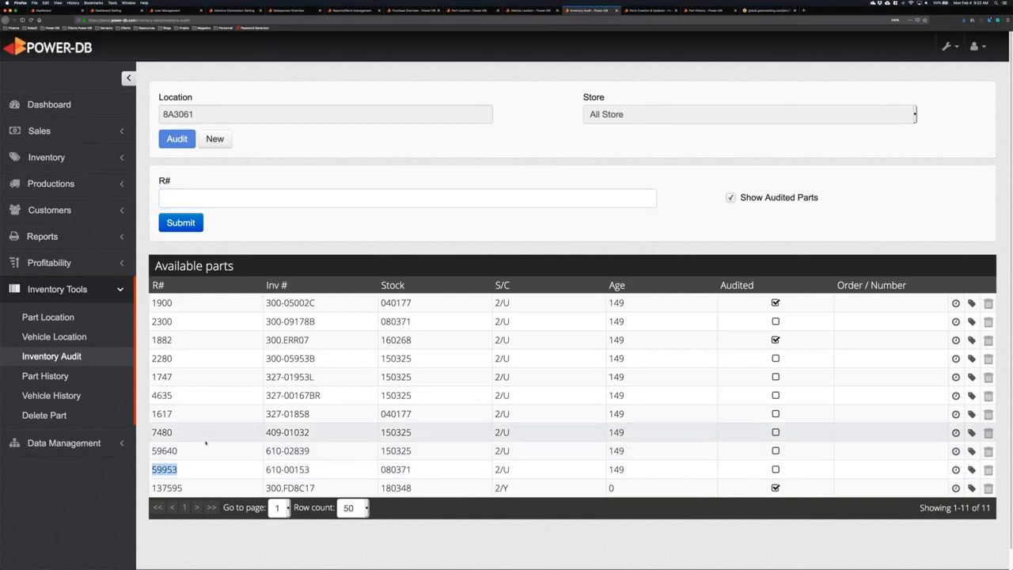
click(219, 467)
drag(152, 470, 223, 471)
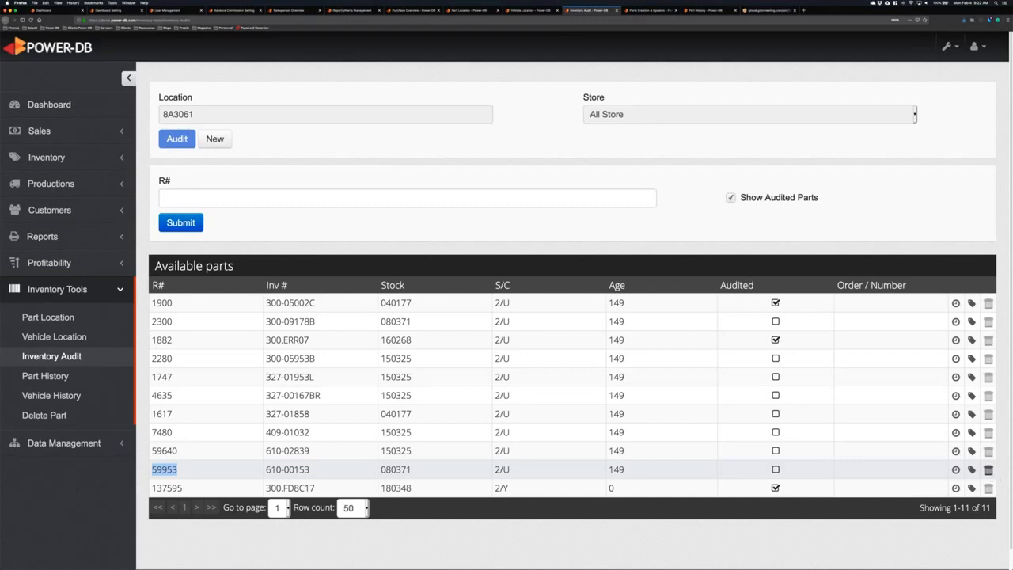
click(988, 469)
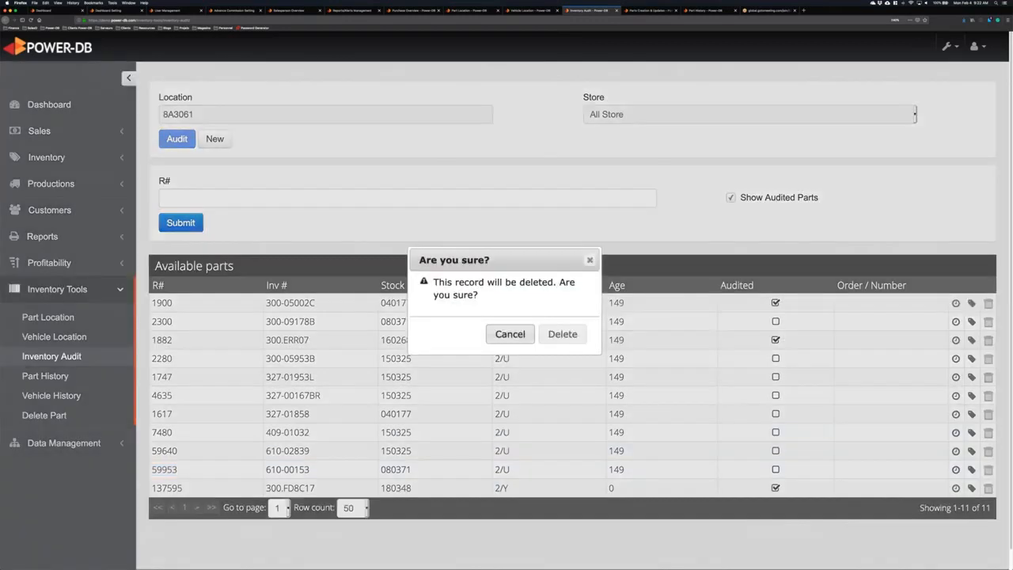
click(567, 333)
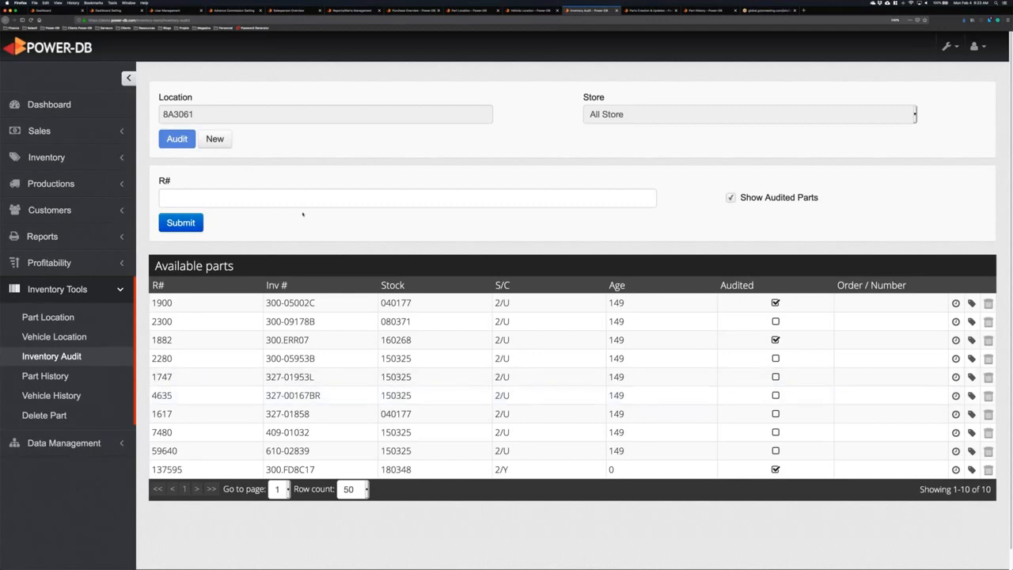
- Start a new inventory audit for location LOC444
click(216, 140)
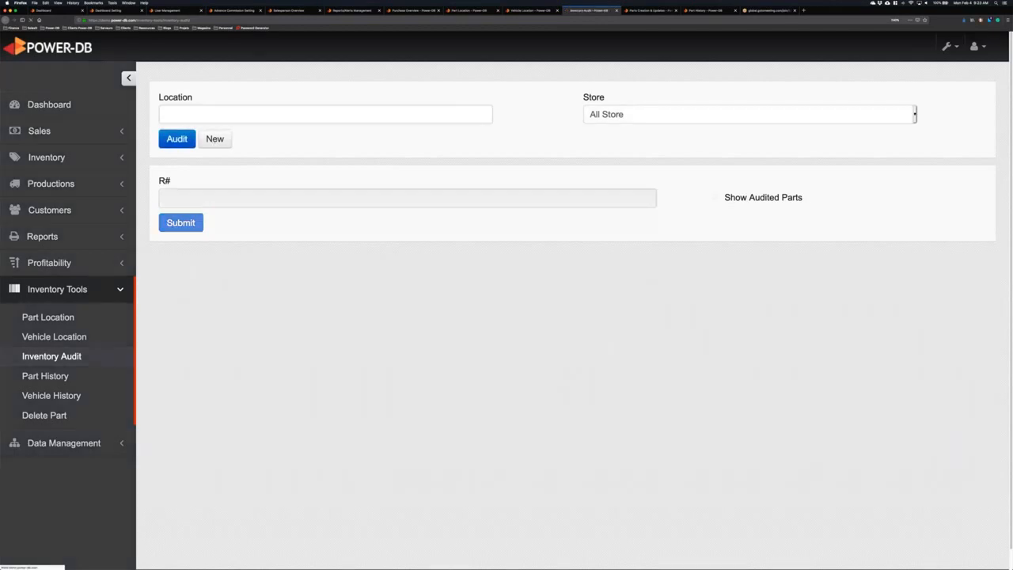
click(216, 116)
text(LOC)
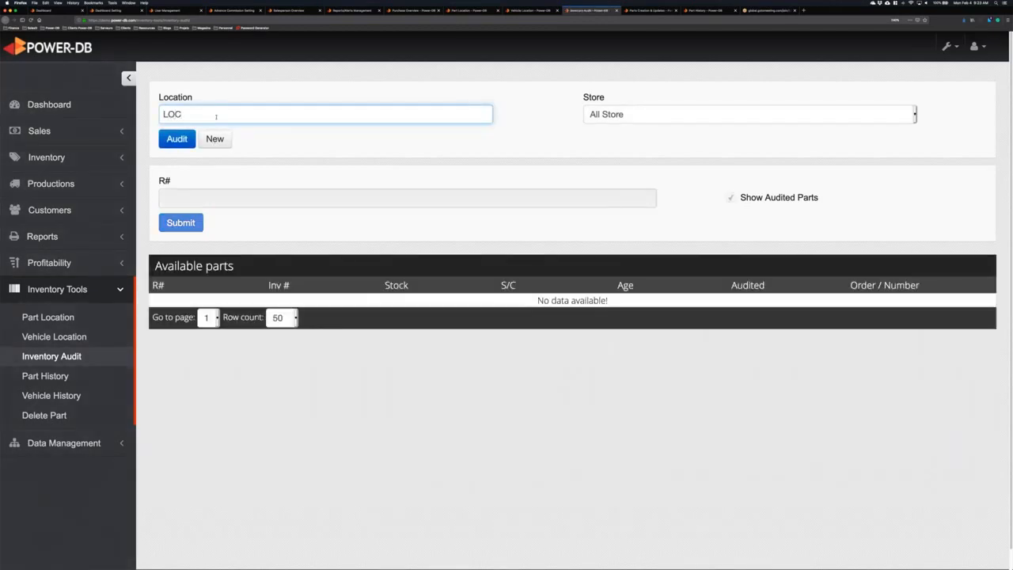
text(444)
key(Return)
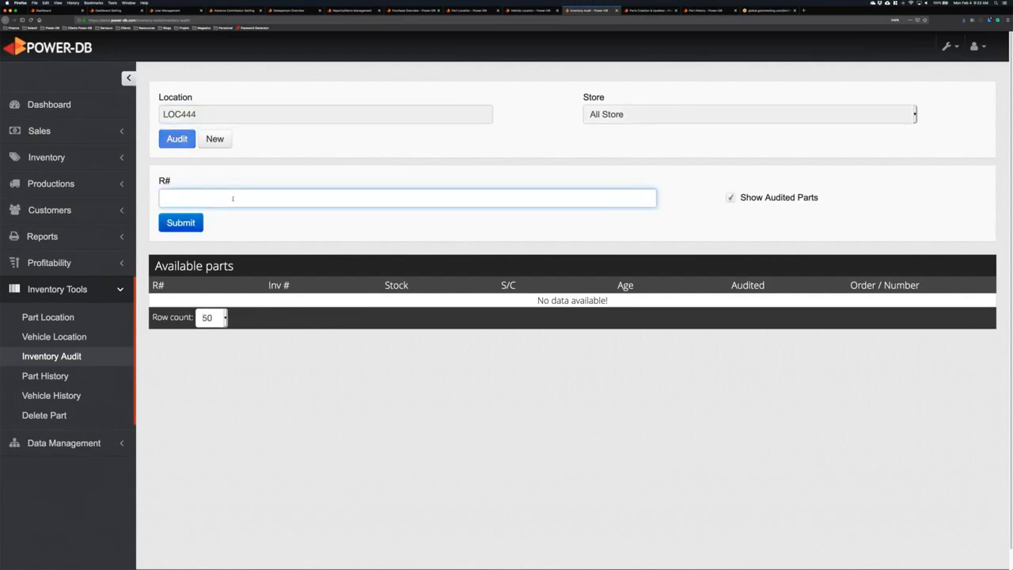
- Submit deleted part R# 59953, highlight the update question and its current location, and save it to location LOC444
text(59953)
key(Return)
drag(419, 184, 473, 183)
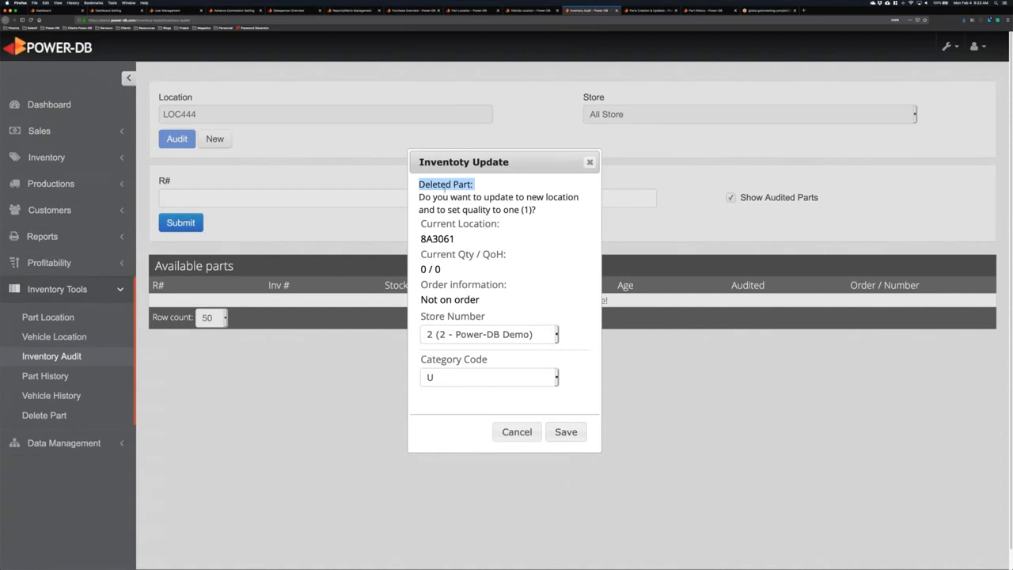
drag(424, 197, 536, 210)
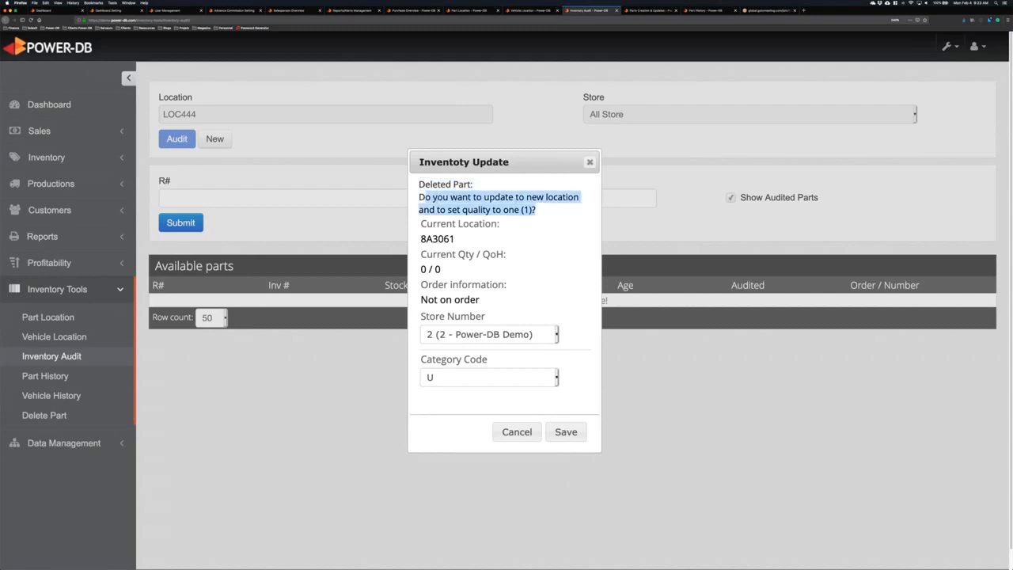
click(541, 208)
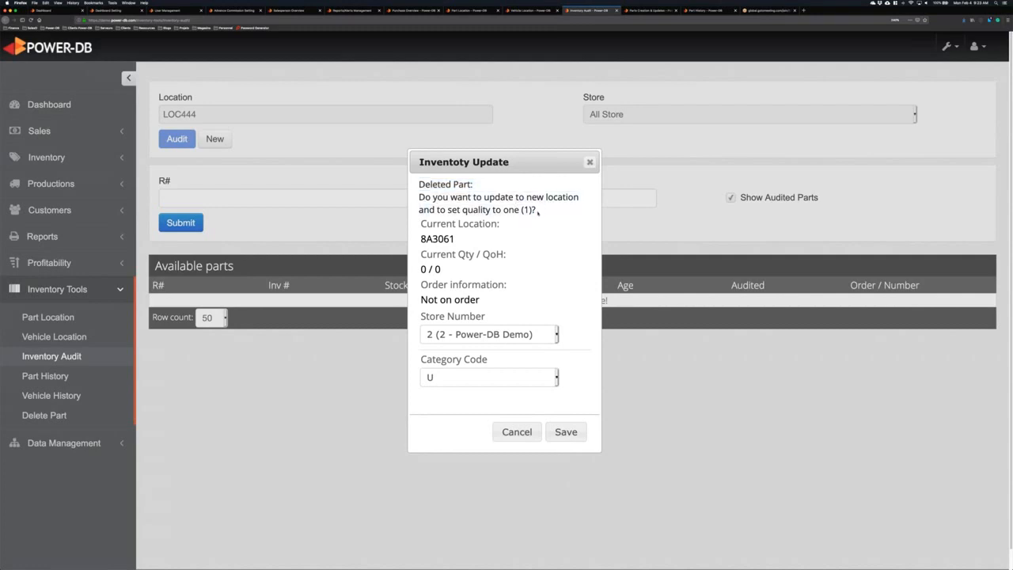
drag(418, 239, 456, 239)
click(566, 432)
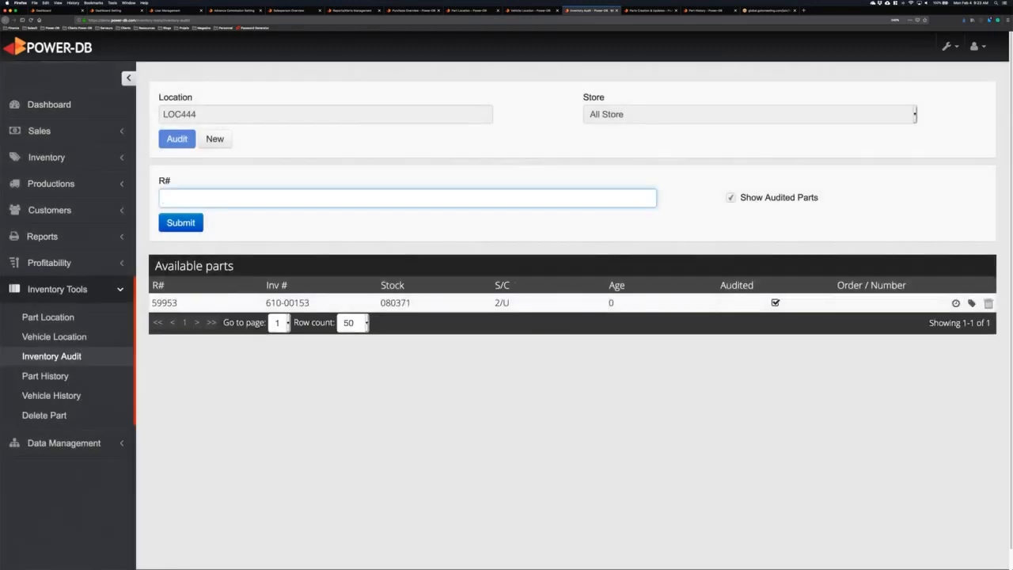
- Highlight the audited row of R# 59953, view its inventory record, and return to the Inventory Audit page
drag(156, 302, 806, 301)
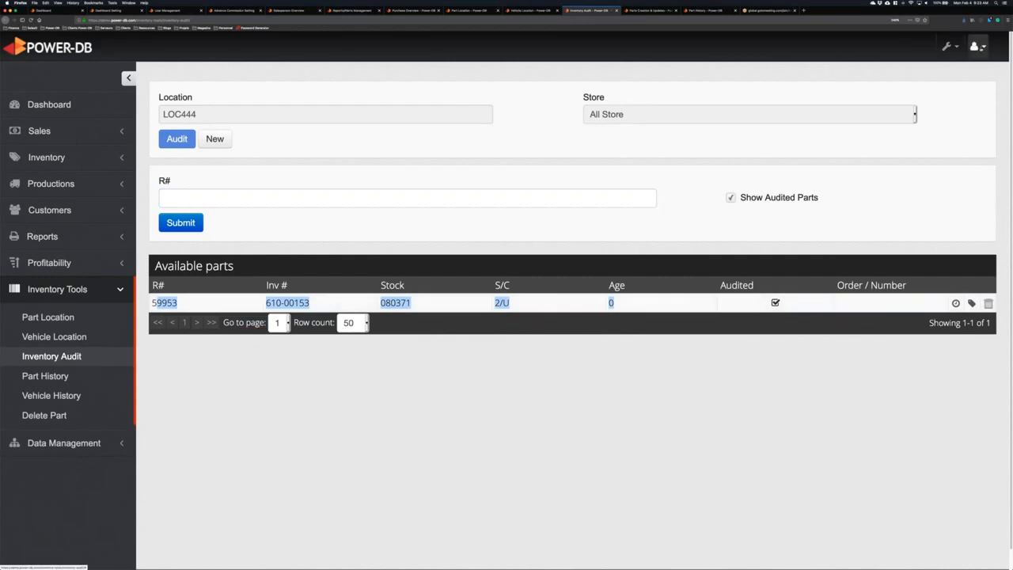
click(825, 307)
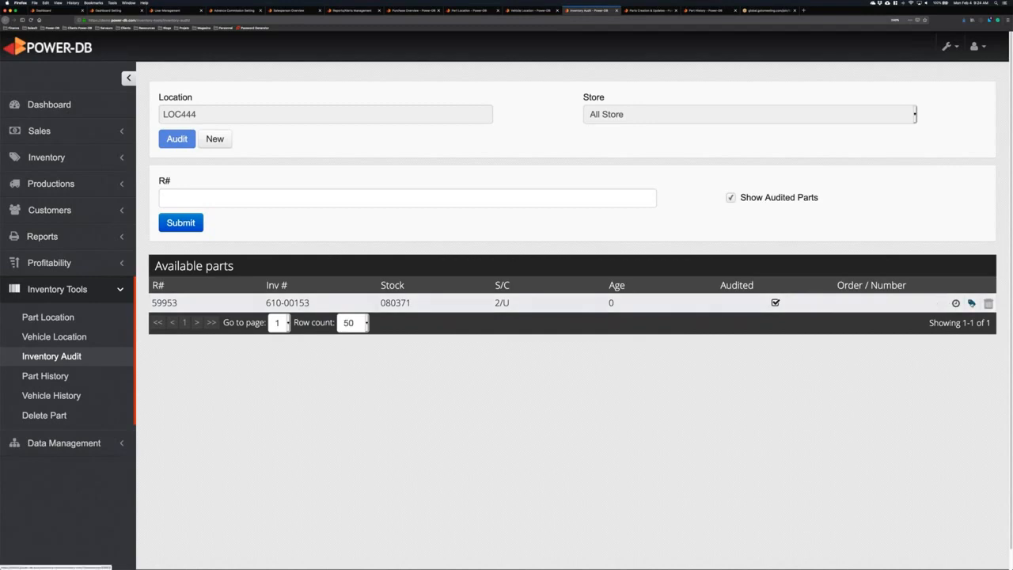
click(971, 303)
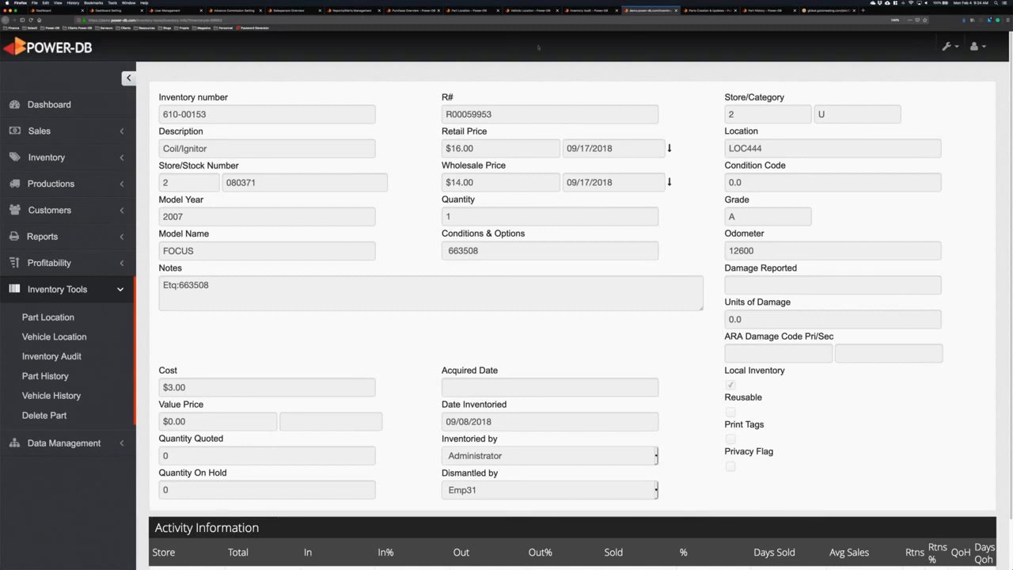
click(590, 10)
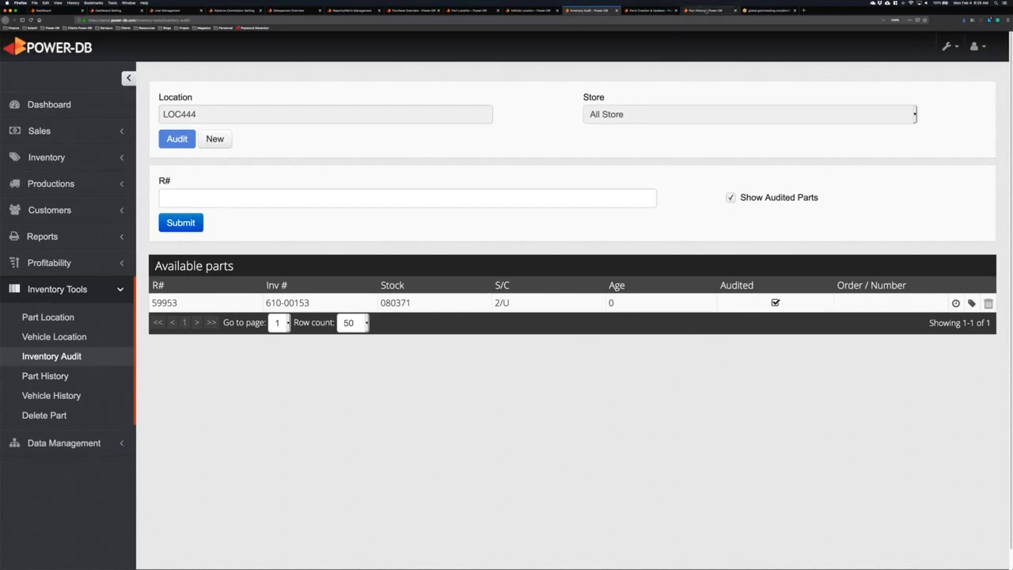
- Switch to the Part History page and look up the history of R# 137595
drag(705, 10, 645, 10)
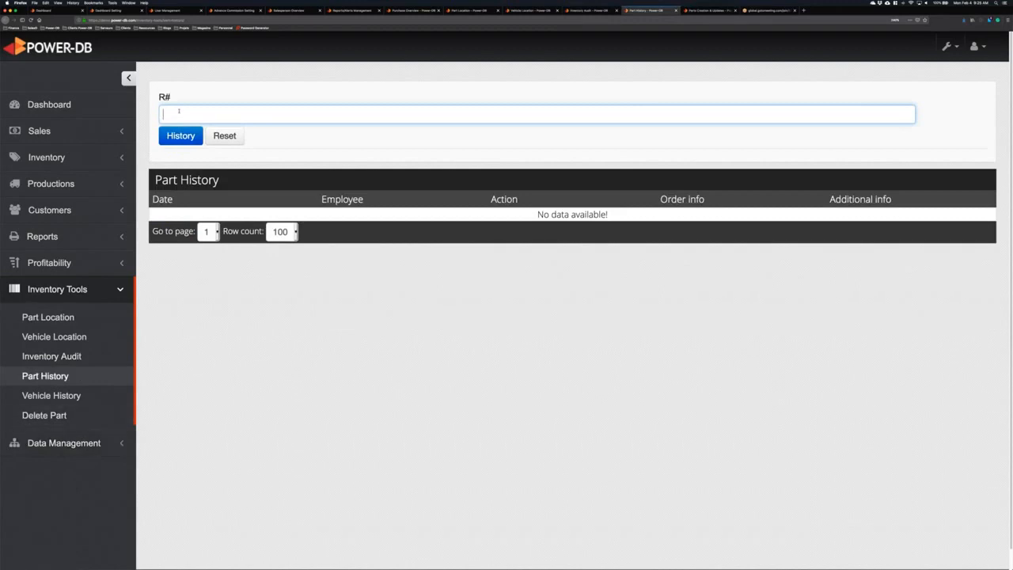
text(137595)
key(Return)
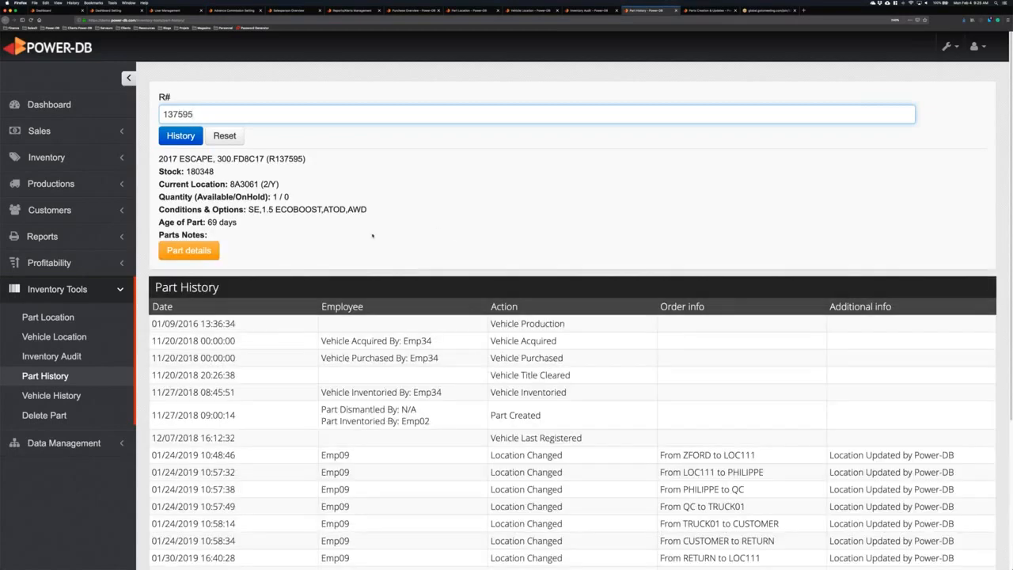
- Highlight the part's description, stock number, options and age, view its part details record, and return to the history
drag(159, 158, 274, 158)
double_click(201, 171)
drag(252, 209, 342, 209)
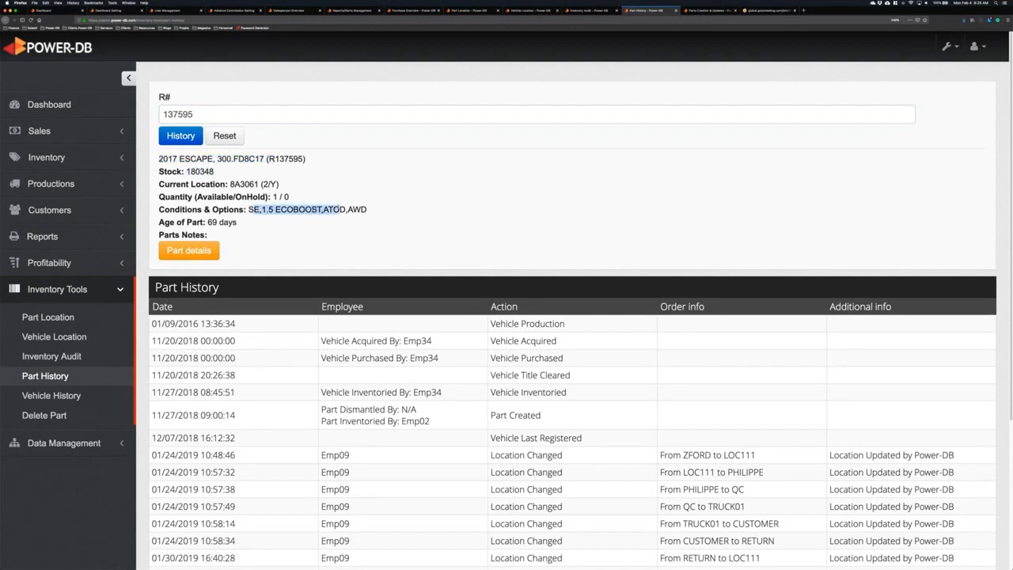
drag(207, 222, 254, 224)
click(254, 229)
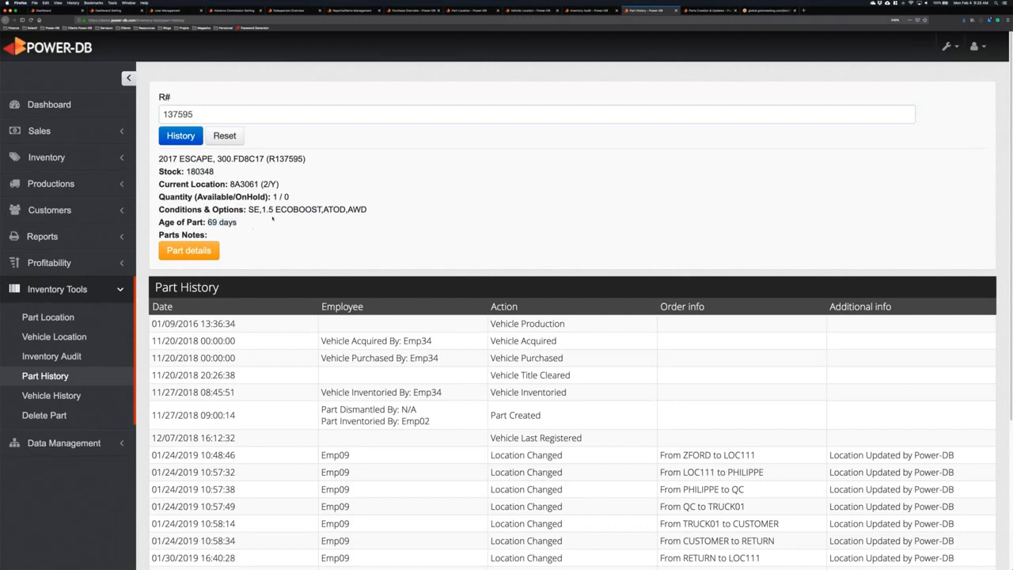
click(188, 251)
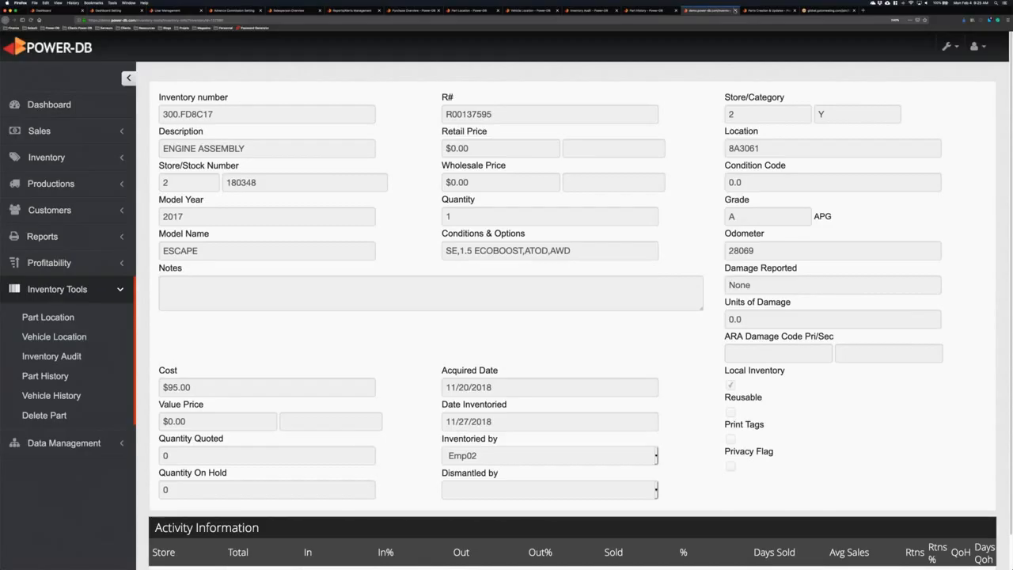
key(super+w)
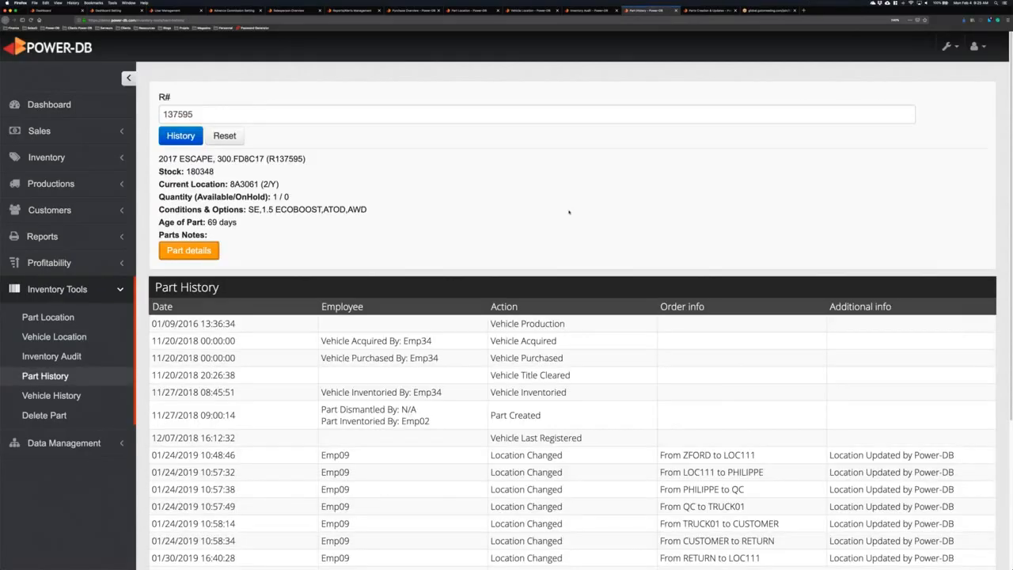
- Highlight the date and employee of the Vehicle Acquired entry in the part history
scroll(568, 213, down, 4)
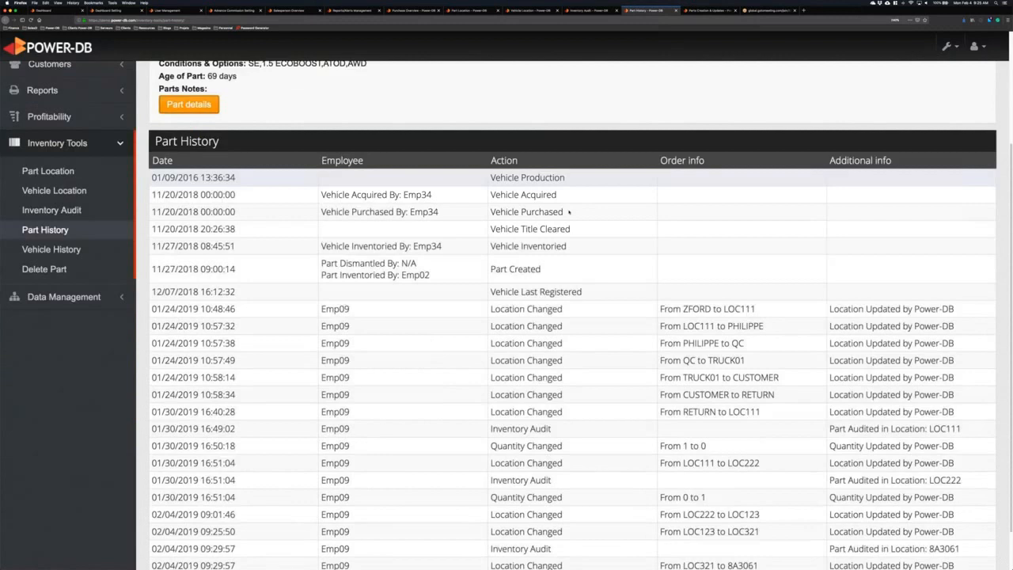
scroll(568, 213, down, 1)
scroll(482, 308, down, 1)
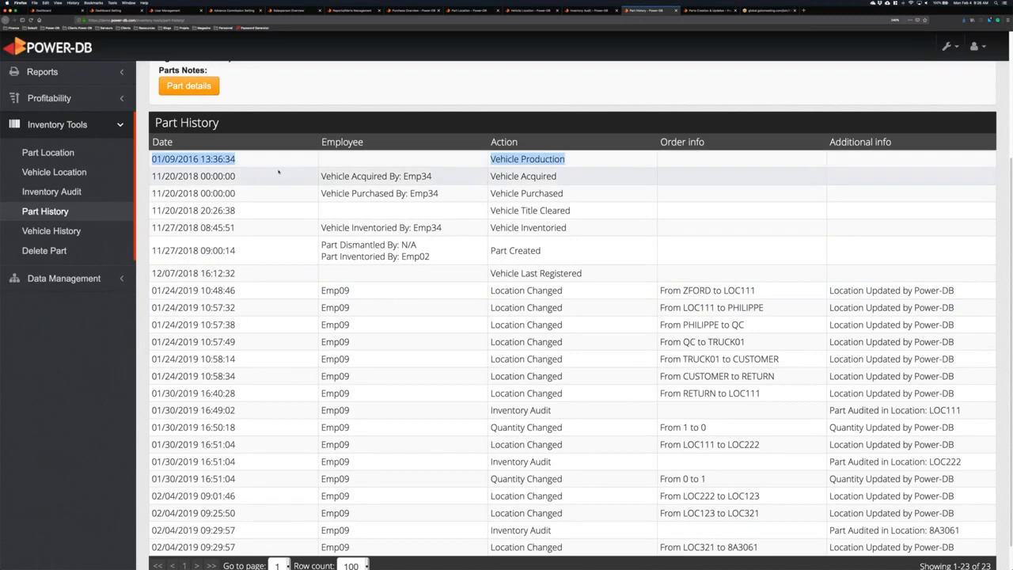
drag(169, 175, 237, 176)
drag(316, 177, 433, 179)
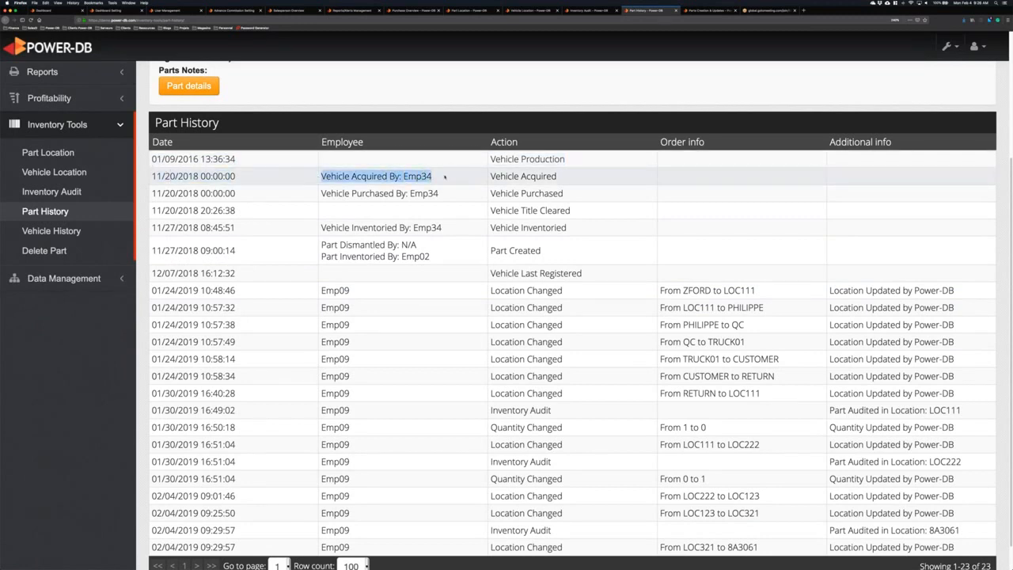
click(442, 181)
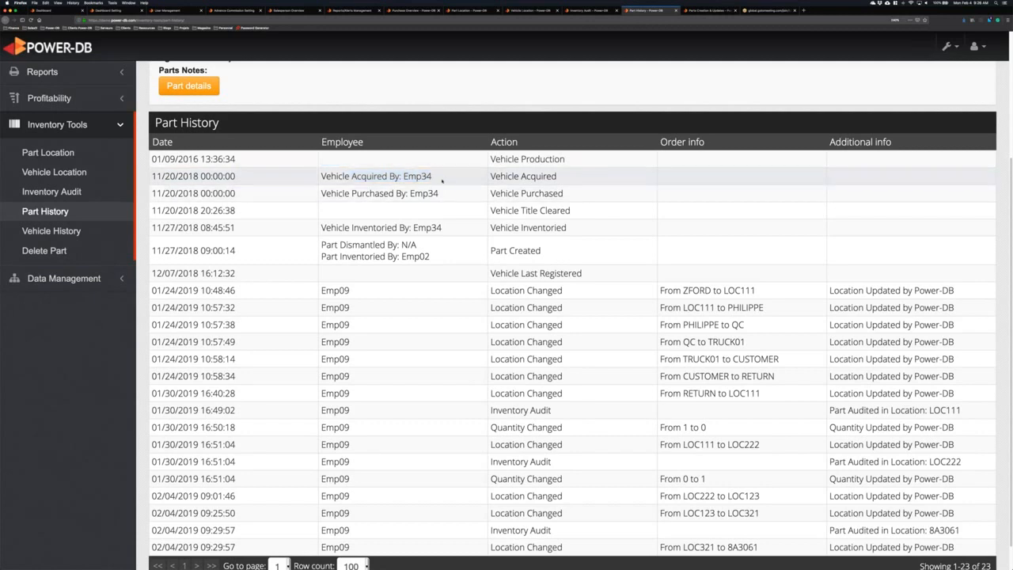
drag(442, 181, 389, 177)
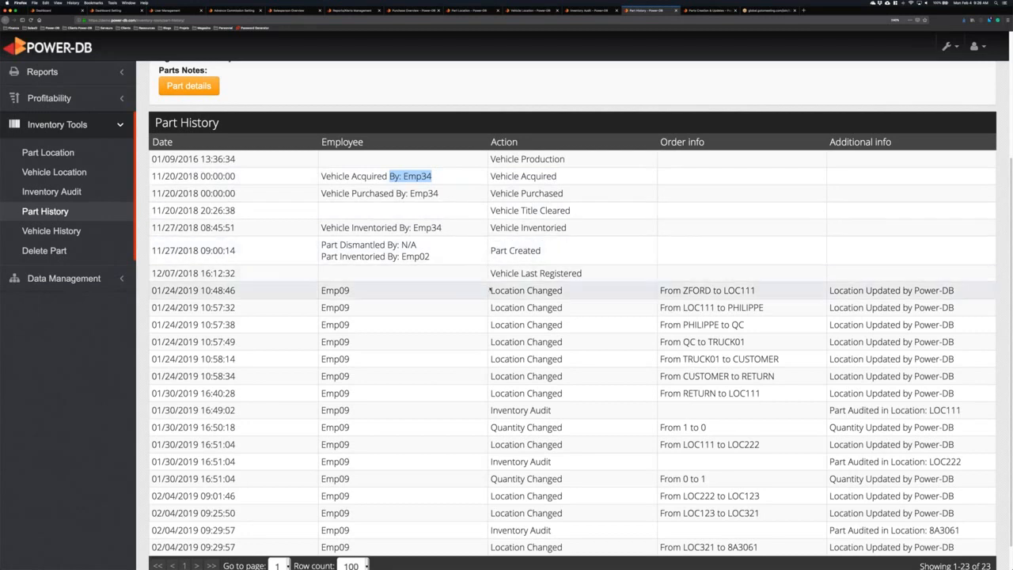
- Highlight the Part Created entry, the location changes from ZFORD to LOC111 and LOC111 to PHILIPPE, and the responsible employee
triple_click(515, 250)
click(488, 291)
drag(500, 290, 590, 295)
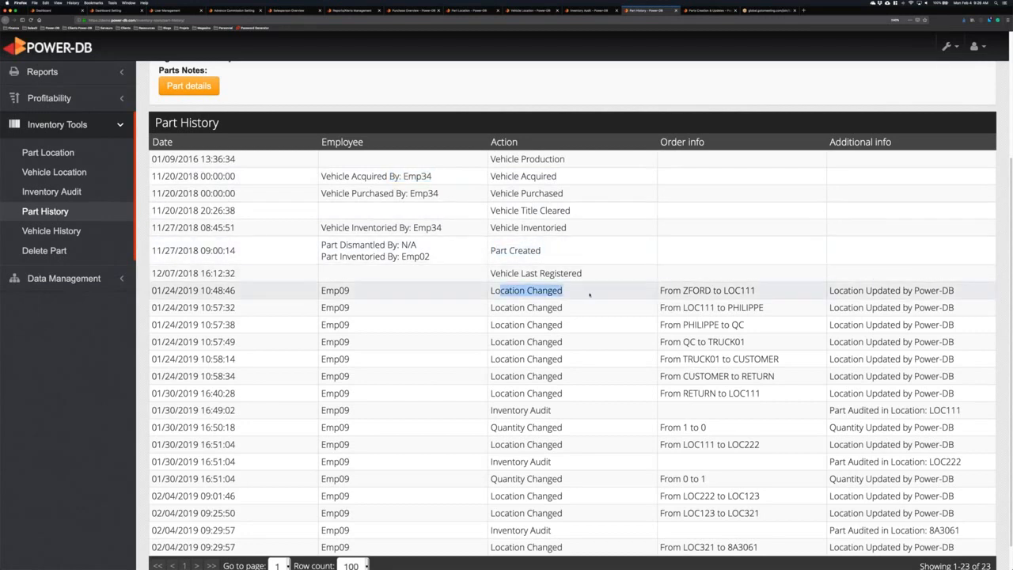
drag(660, 290, 756, 290)
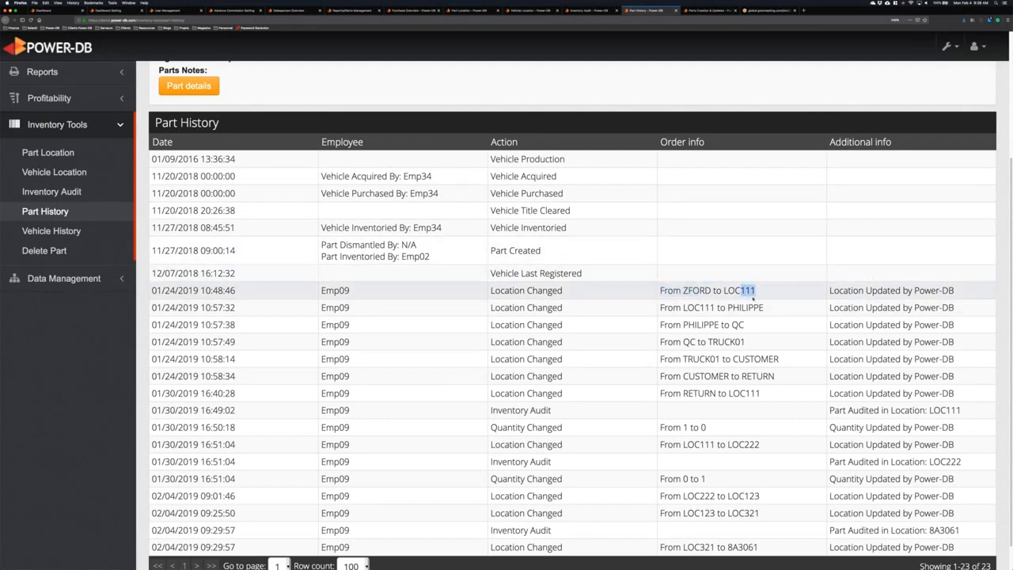
drag(683, 308, 811, 303)
drag(350, 308, 320, 309)
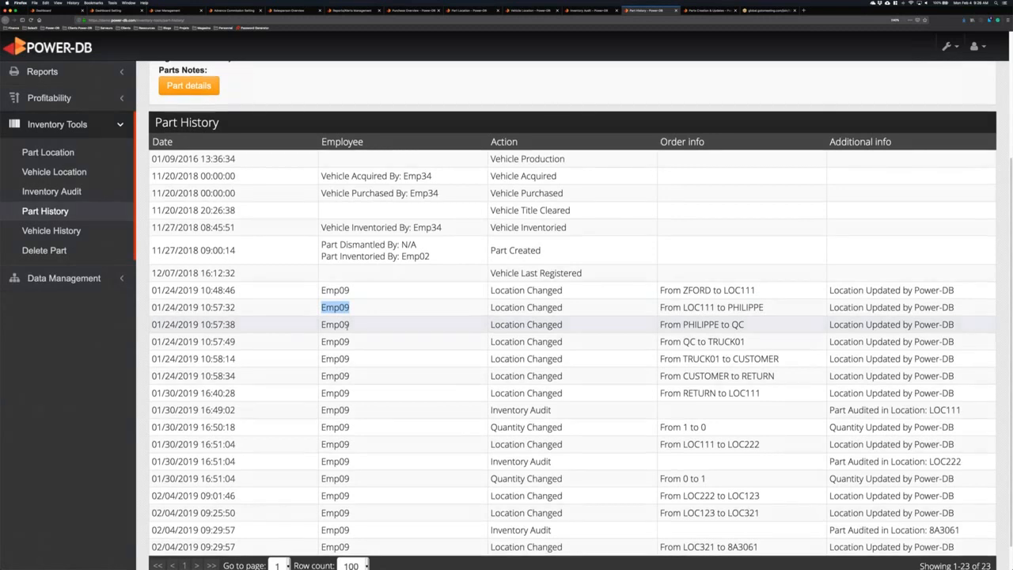
- Highlight the history's latest location change from LOC321 to 8A3061 and its first and last Inventory Audit entries
scroll(136, 495, down, 1)
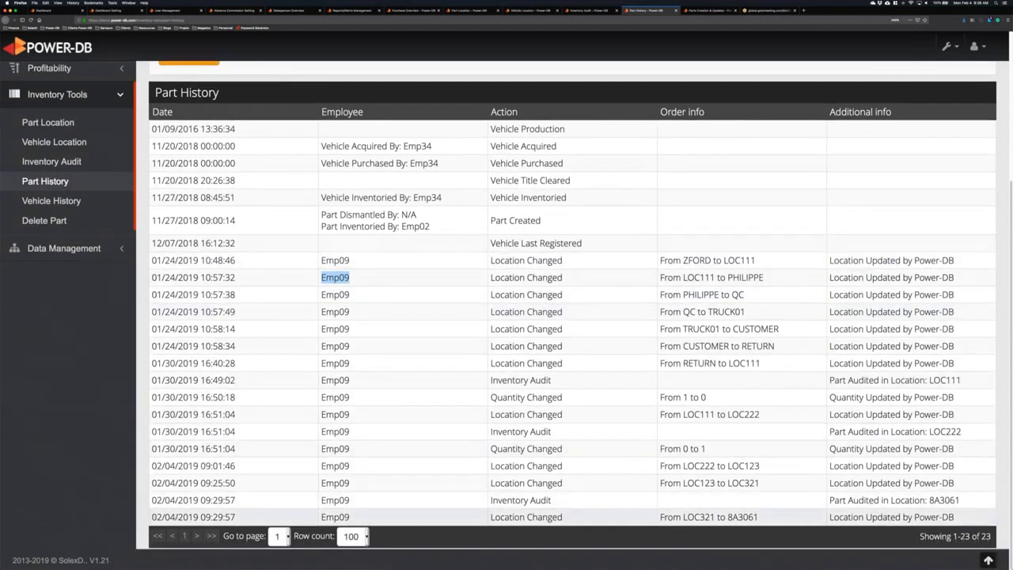
drag(152, 517, 273, 515)
drag(660, 517, 762, 517)
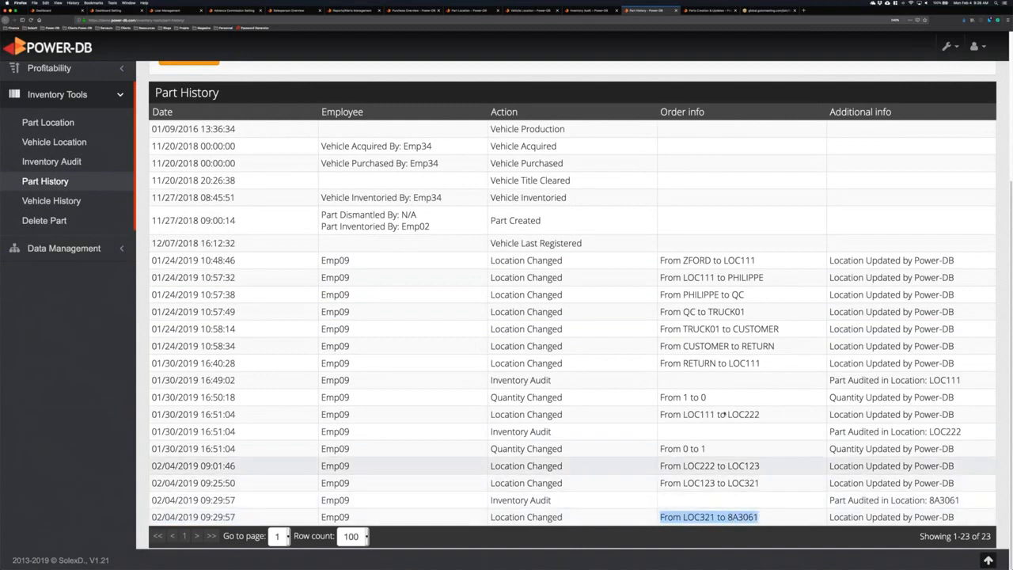
drag(491, 380, 551, 380)
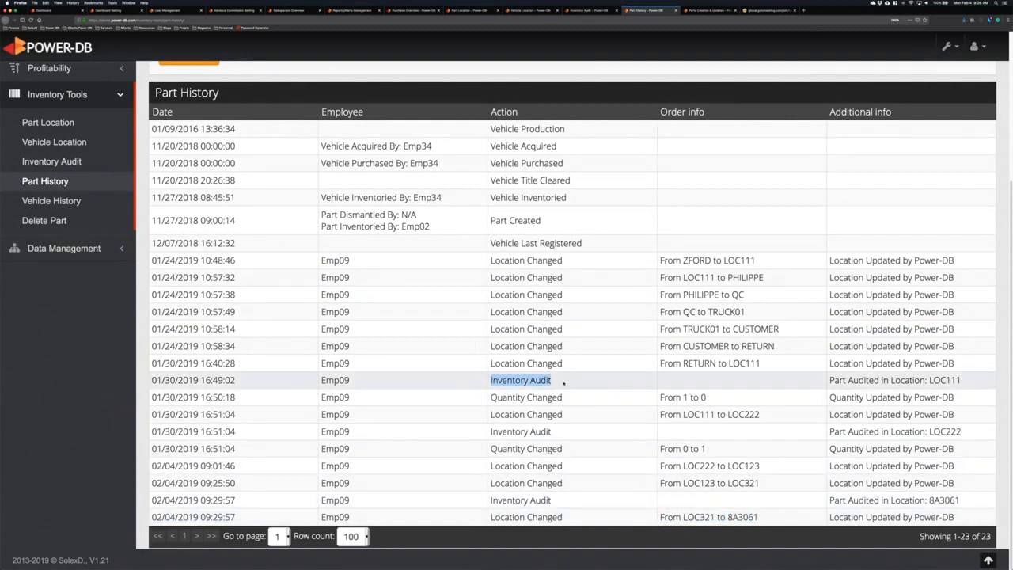
drag(584, 502, 490, 501)
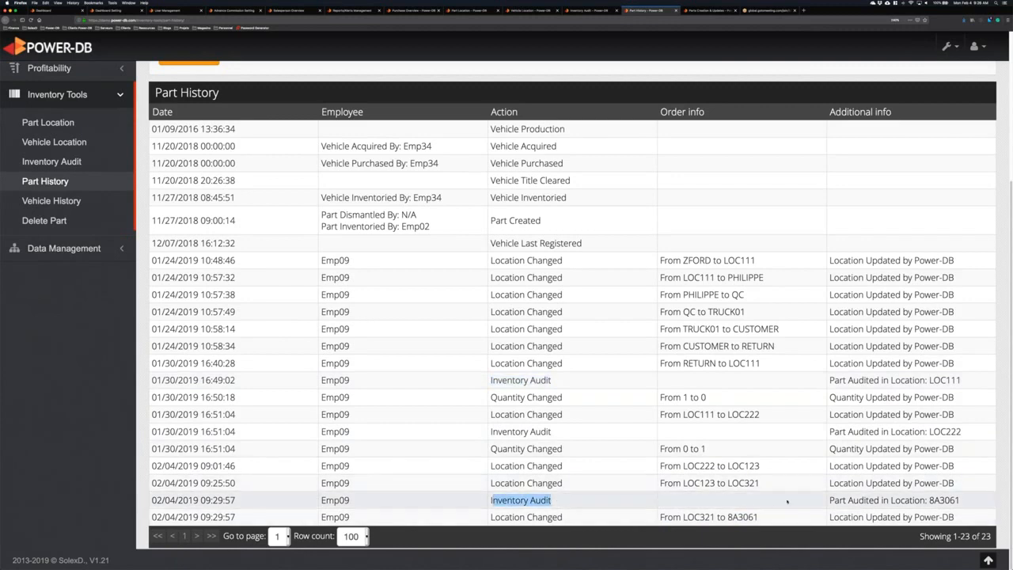
drag(683, 516, 768, 518)
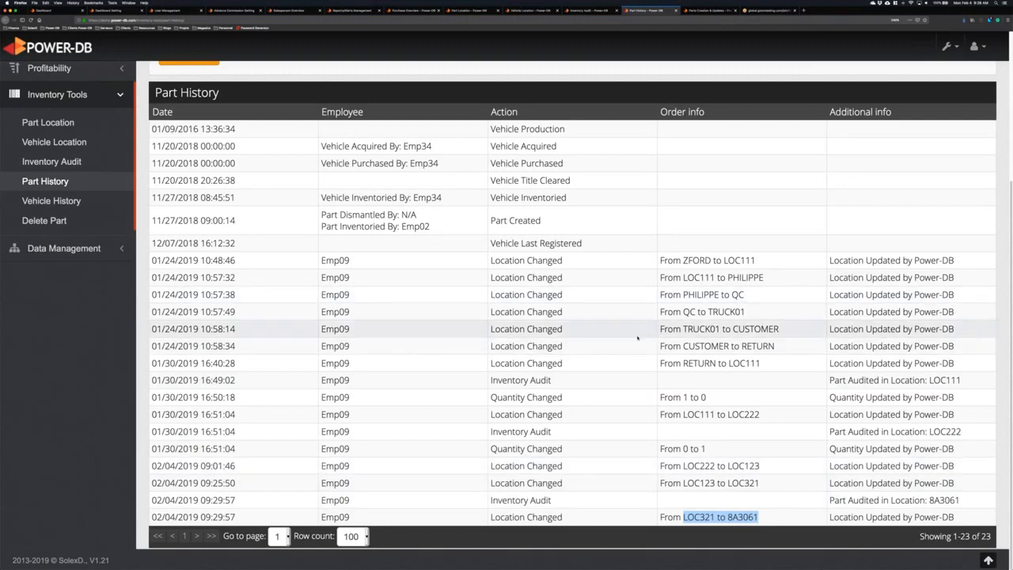
scroll(637, 338, up, 5)
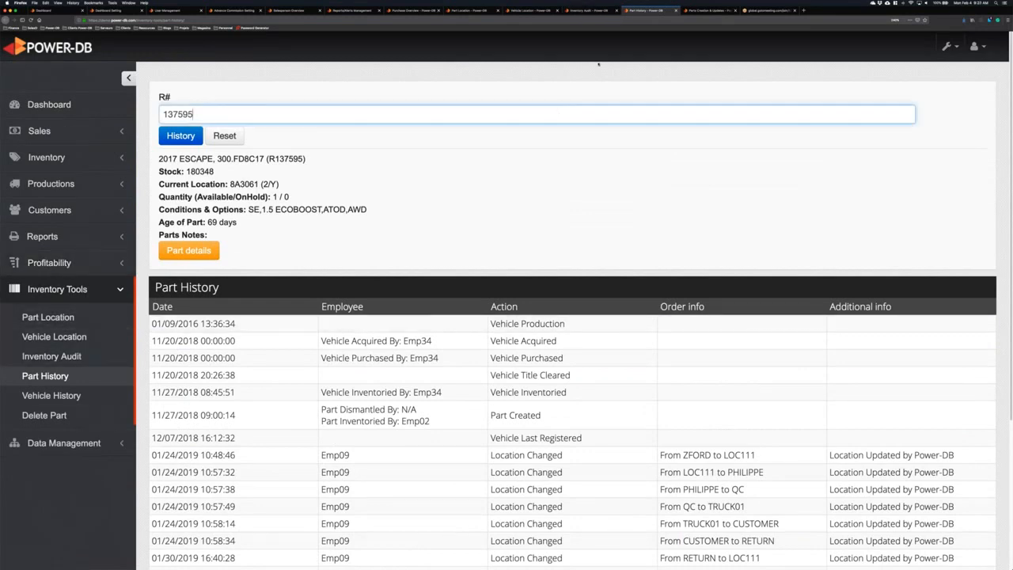
click(599, 65)
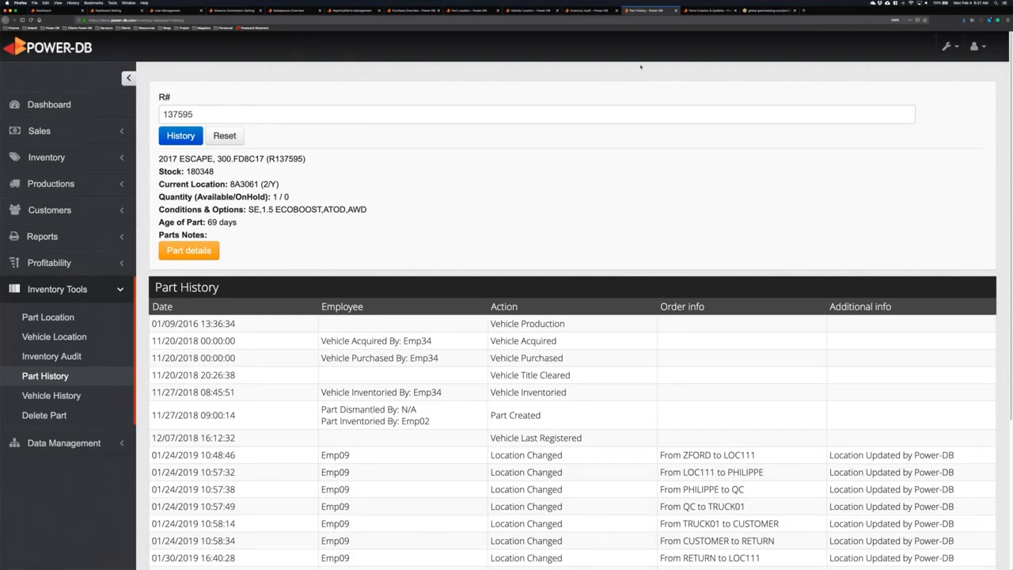
- Switch to the Parts Creation & Updates page and view its supplier and column mapping lists
click(703, 11)
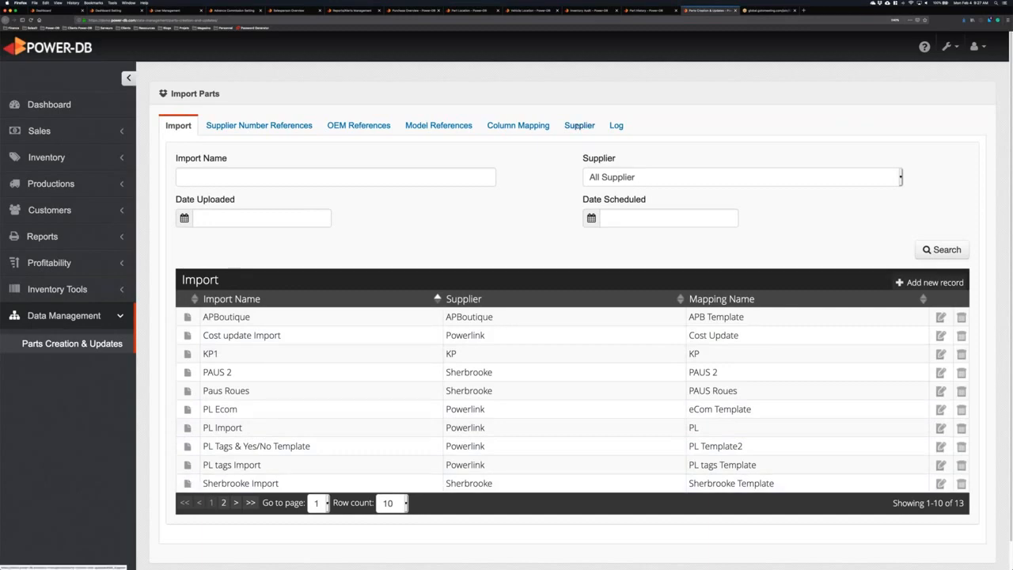
click(579, 125)
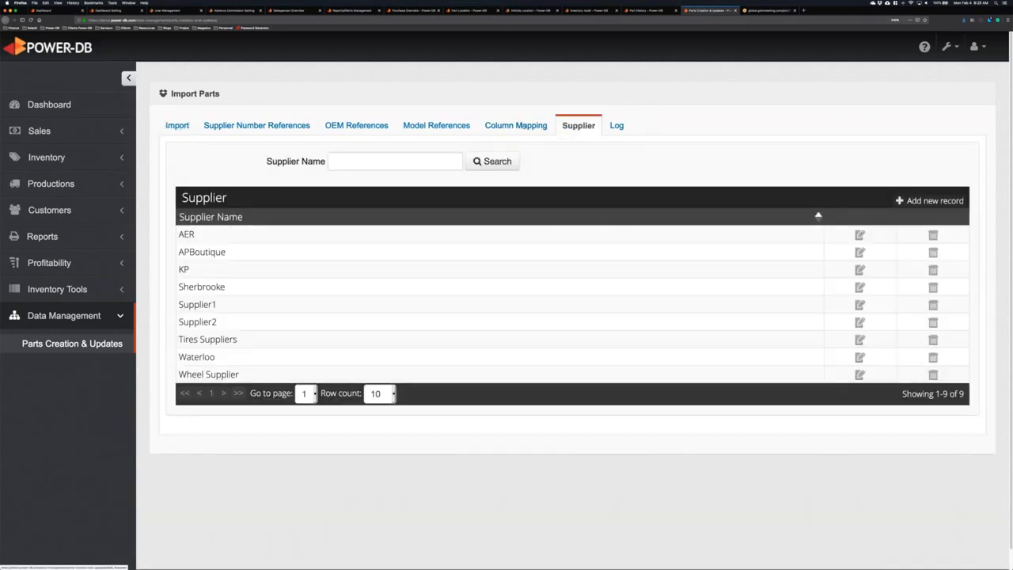
click(523, 126)
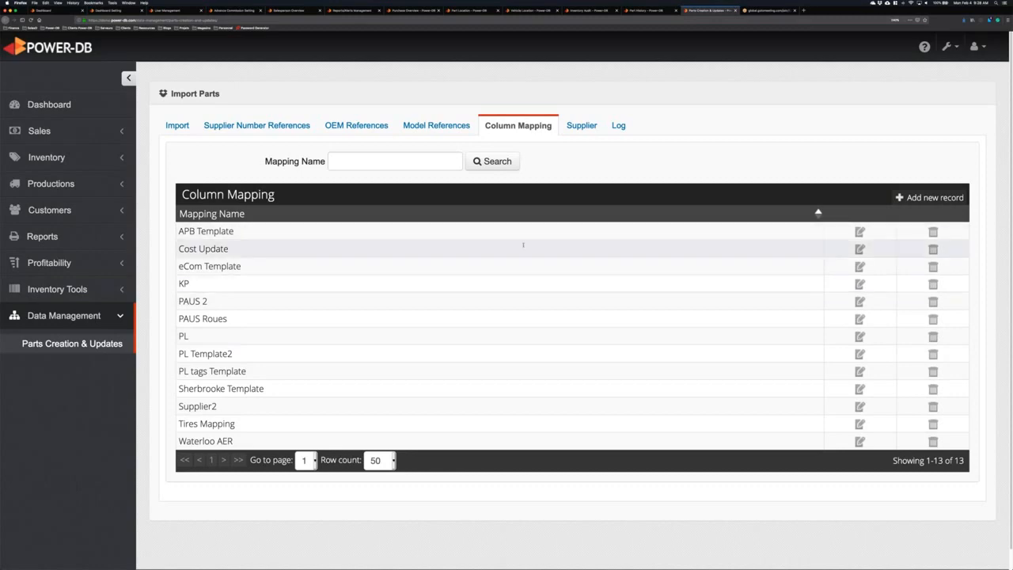
- Open the PL column mapping, highlight its first column headers, and view the field choices for the RNumber column
click(184, 335)
drag(162, 247, 445, 251)
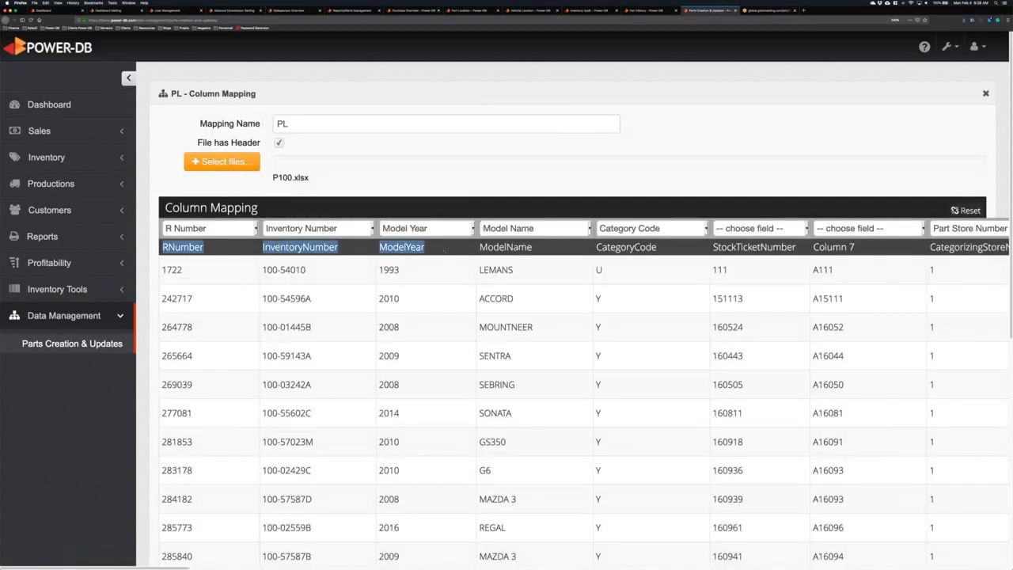
click(205, 227)
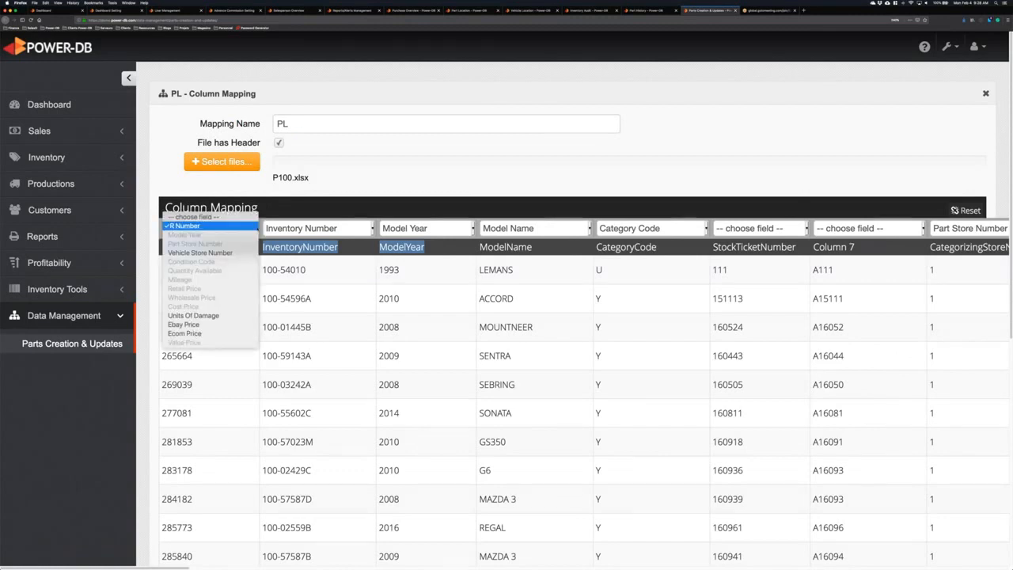
click(248, 244)
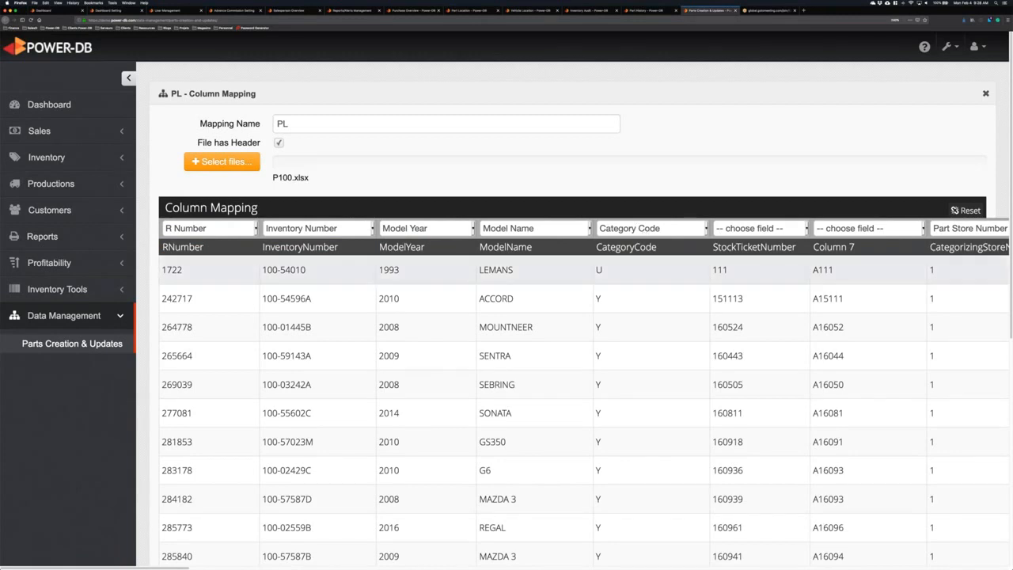
- Highlight the CategoryCode header in the PL column mapping
drag(596, 247, 657, 247)
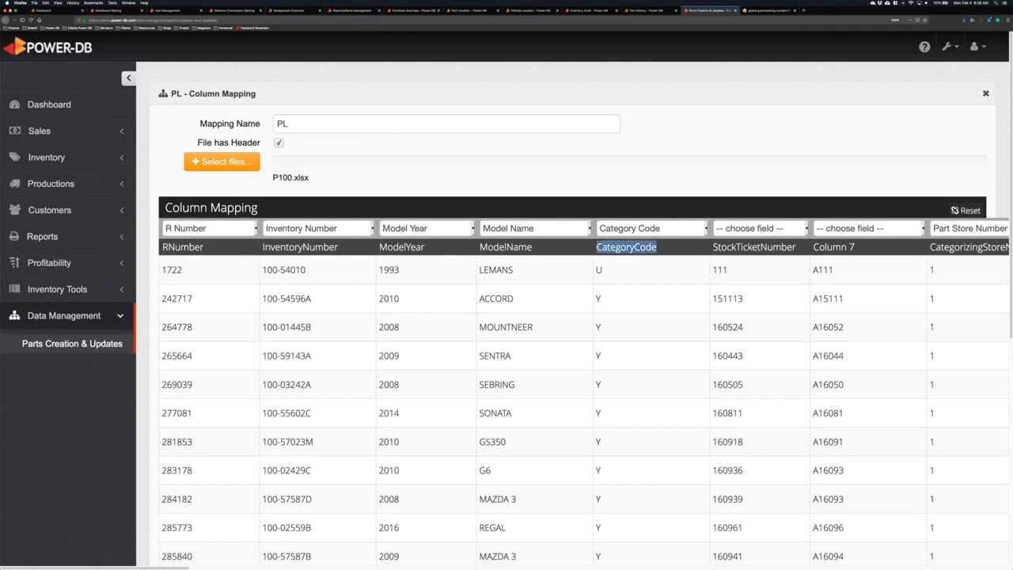
click(607, 271)
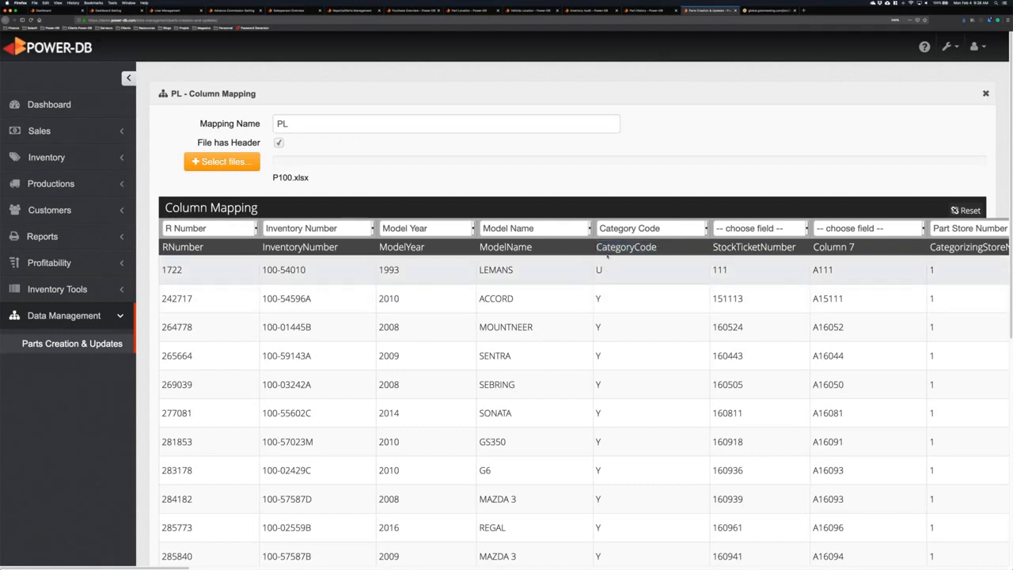
drag(601, 247, 657, 246)
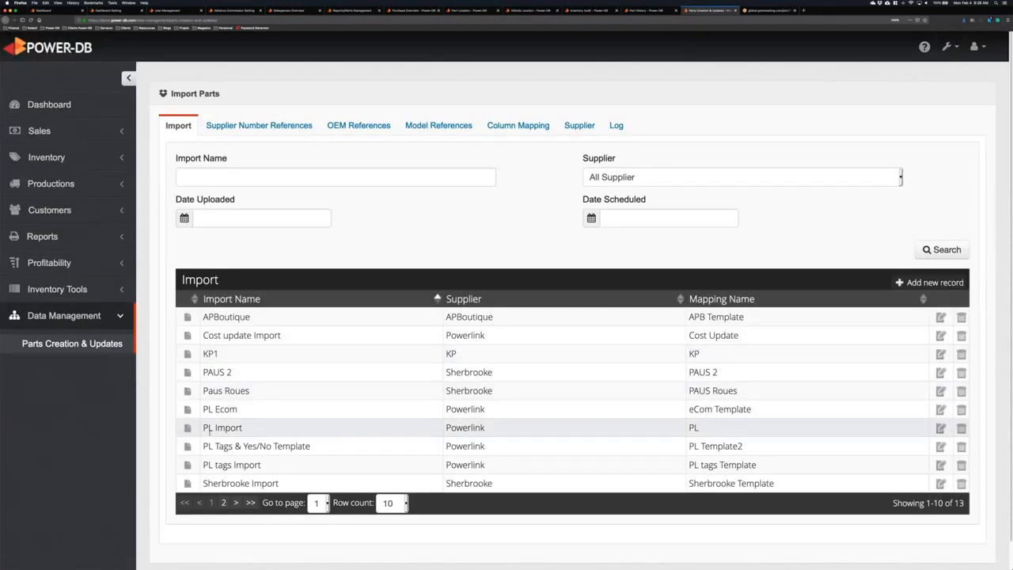
- Show the files of PL Import and highlight the newest 100_Update.xlsx entry
triple_click(237, 428)
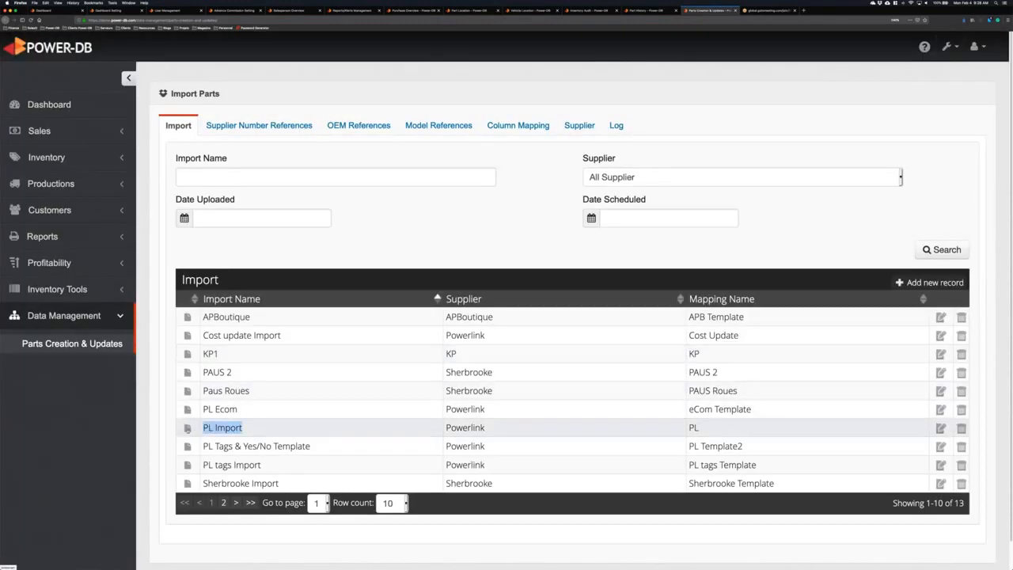
click(188, 428)
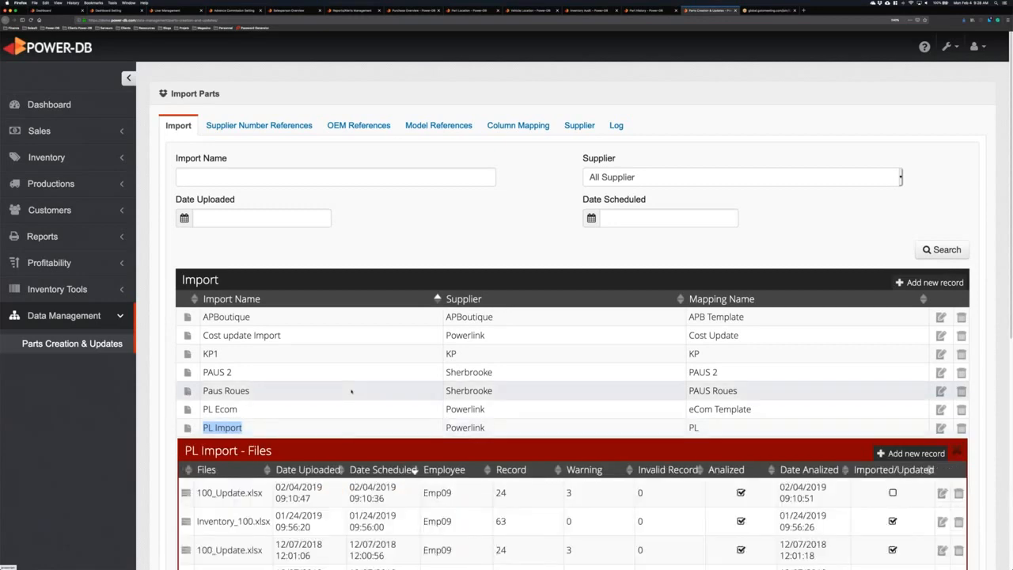
scroll(351, 391, down, 1)
scroll(351, 391, down, 5)
drag(200, 276, 311, 283)
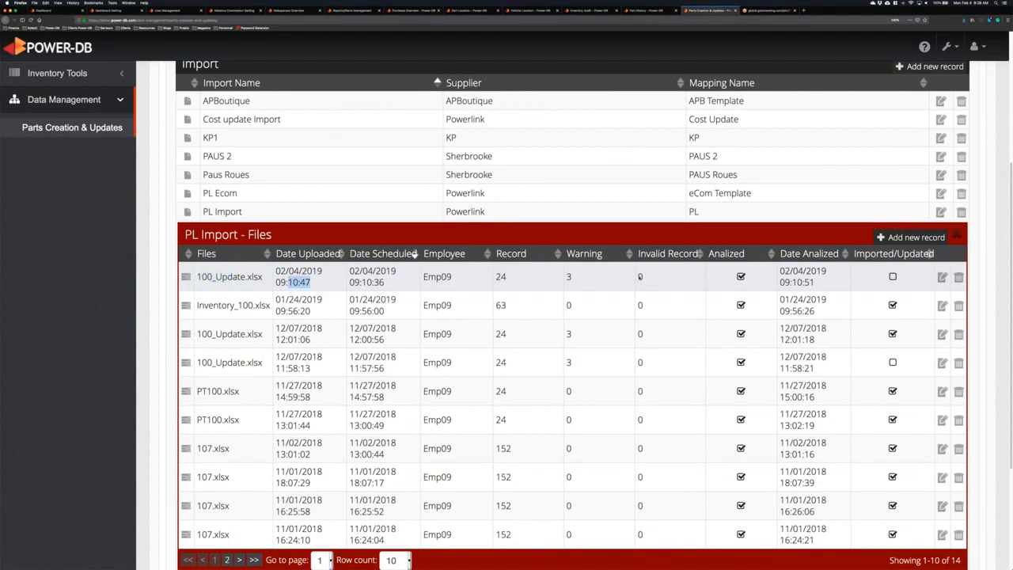
- Add a new file record to the PL Import files and upload 100_Update.xlsx
click(910, 235)
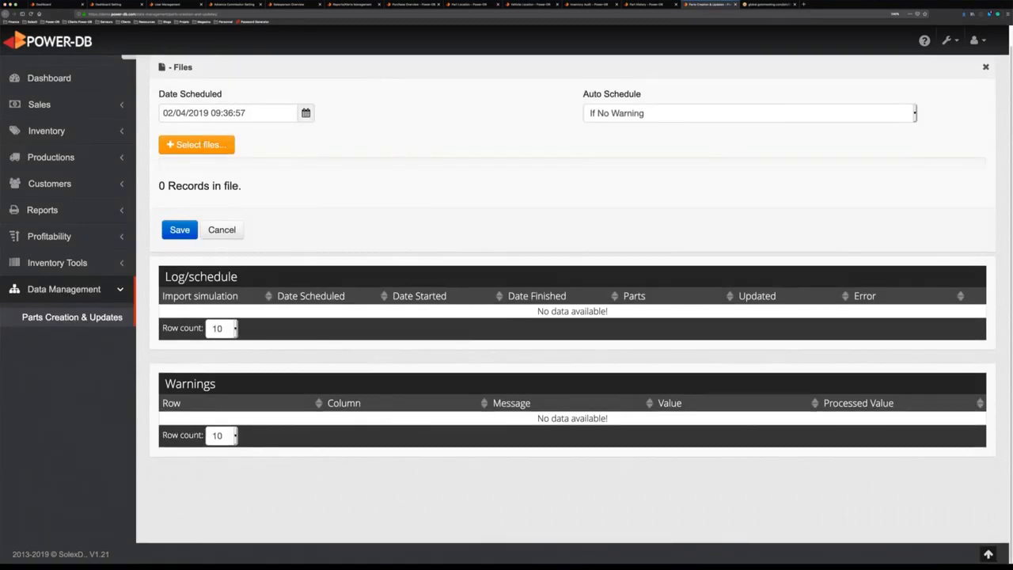
click(197, 144)
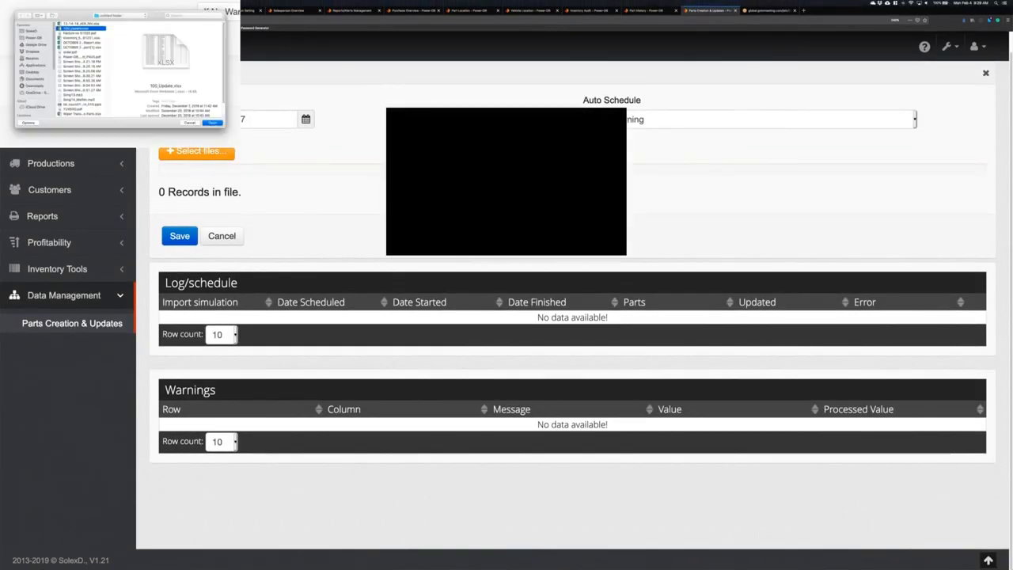
- Highlight the record count and the file name of the uploaded file, and clear the selection
drag(159, 198, 253, 203)
click(162, 264)
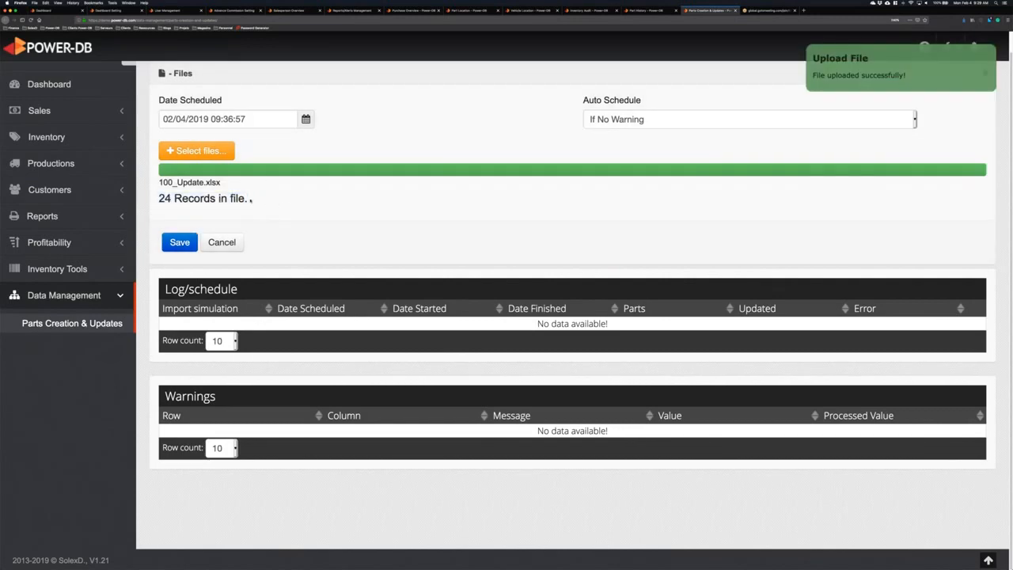
drag(249, 199, 189, 200)
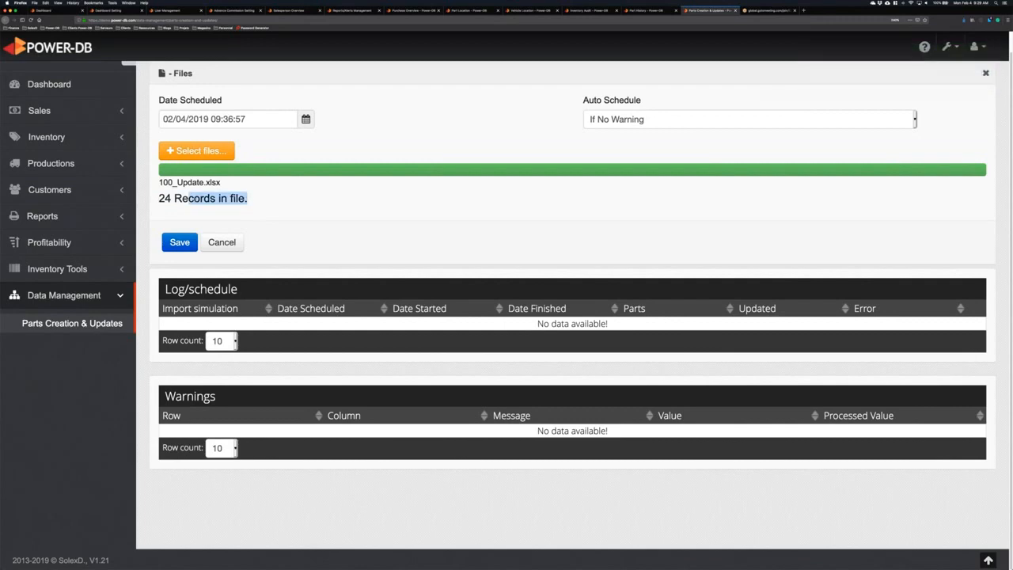
click(187, 203)
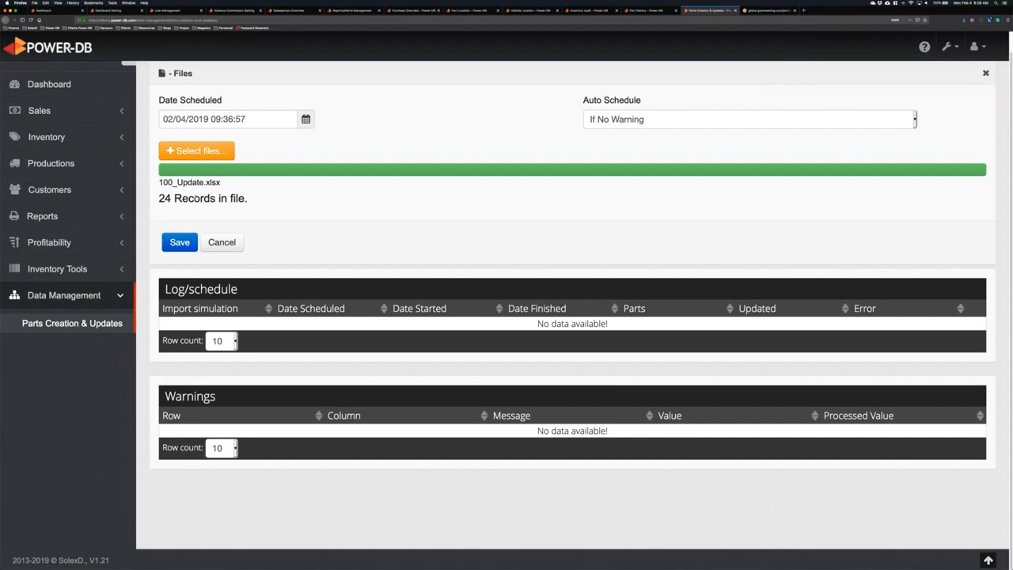
drag(221, 183, 158, 183)
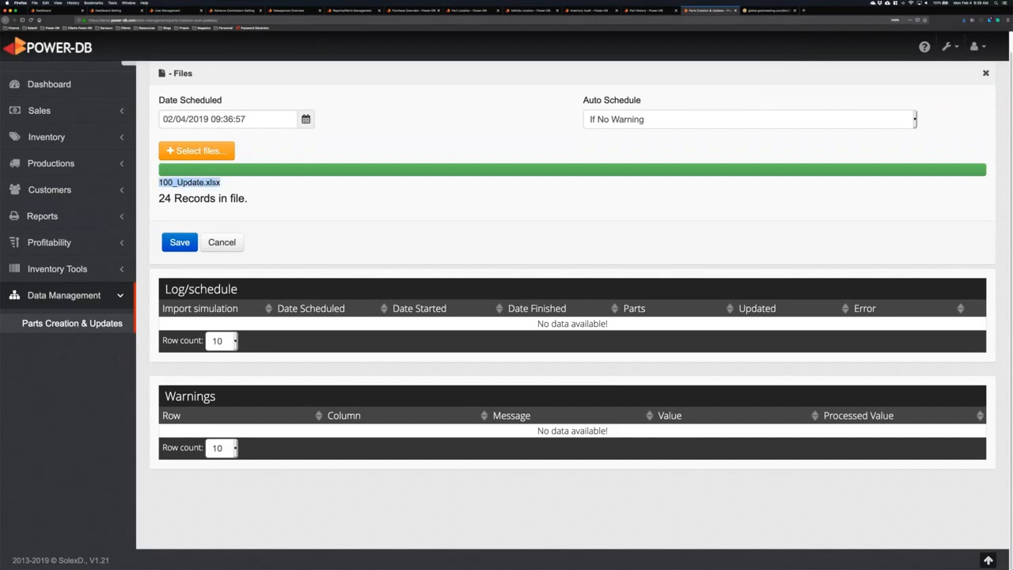
click(160, 184)
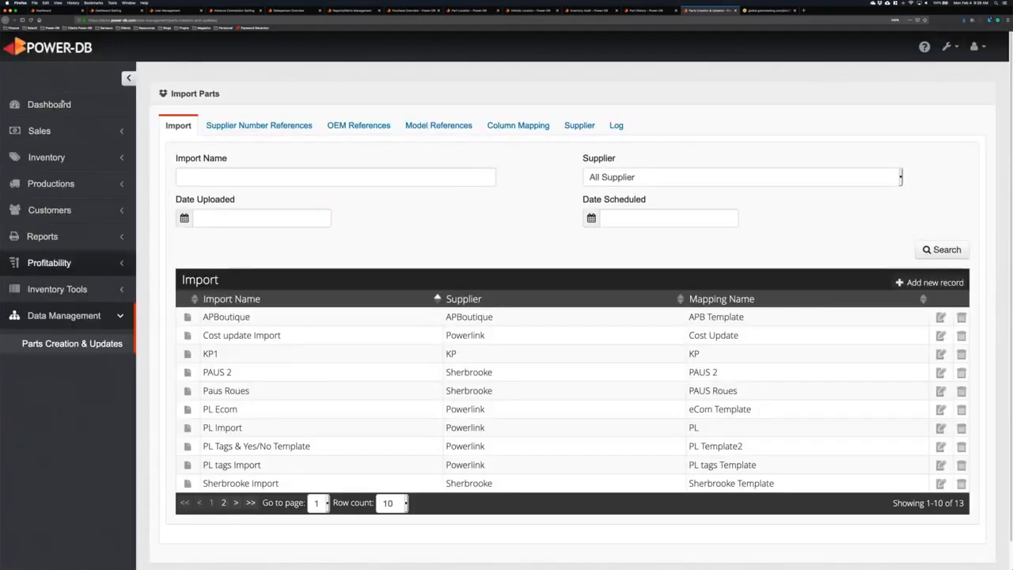
- Return to the Dashboard page with the sales and returns charts
click(52, 10)
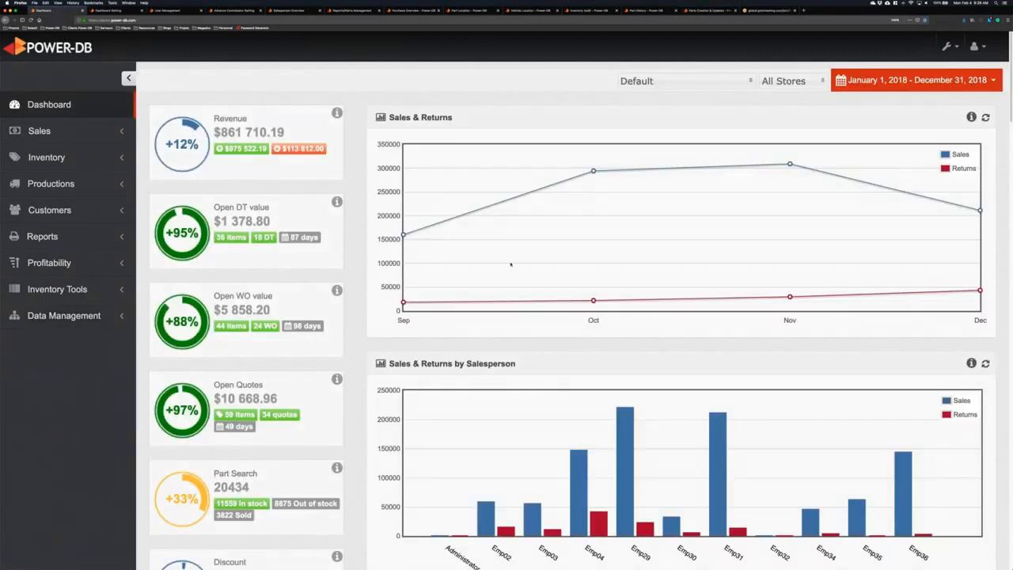